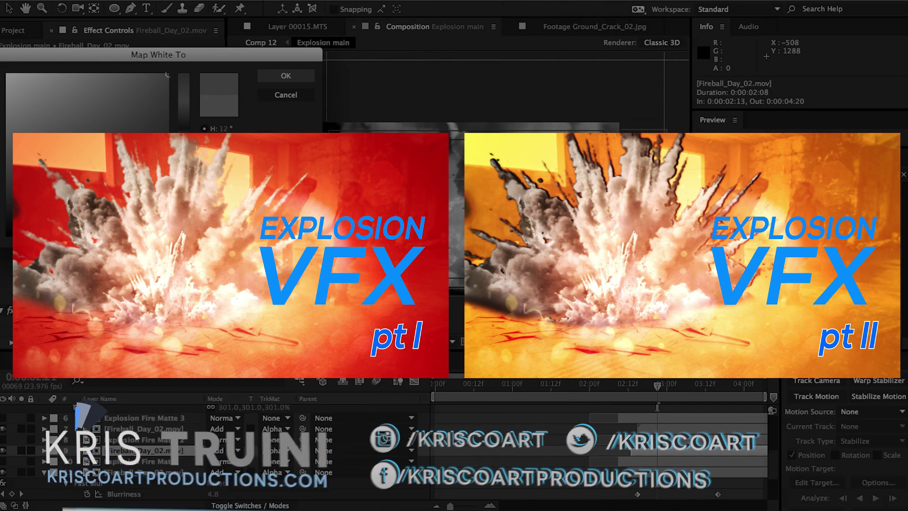
left_click(303, 80)
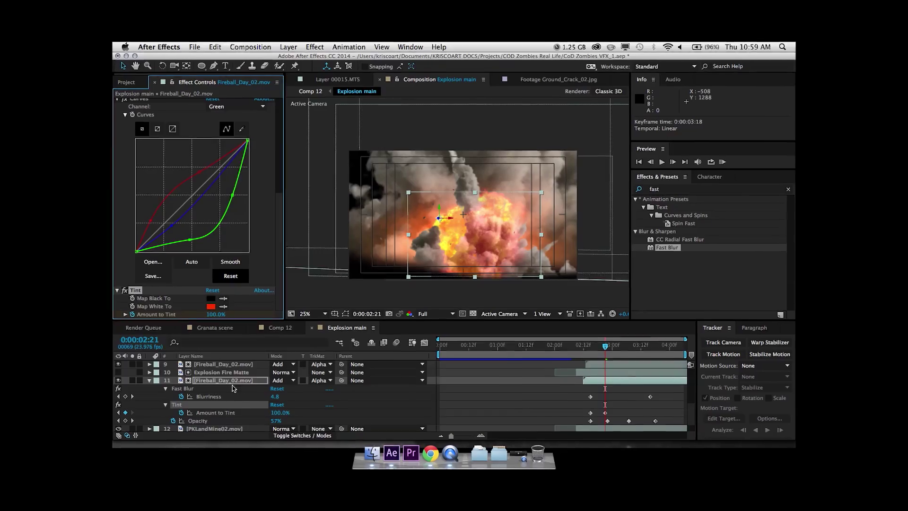
- Change the Tint effect's Map White To colour on the layer 9 Fireball_Day_02.mov to red-orange FF3200
scroll(215, 395, "up", 2)
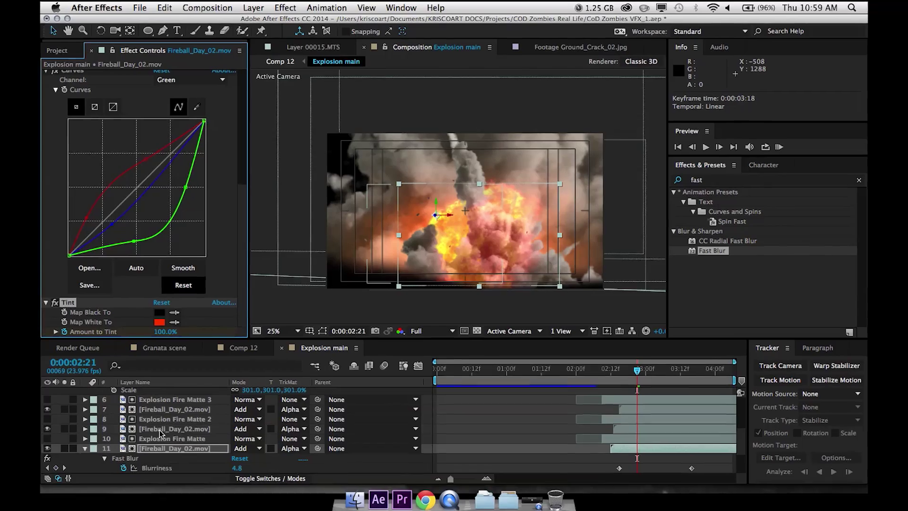
left_click(161, 429)
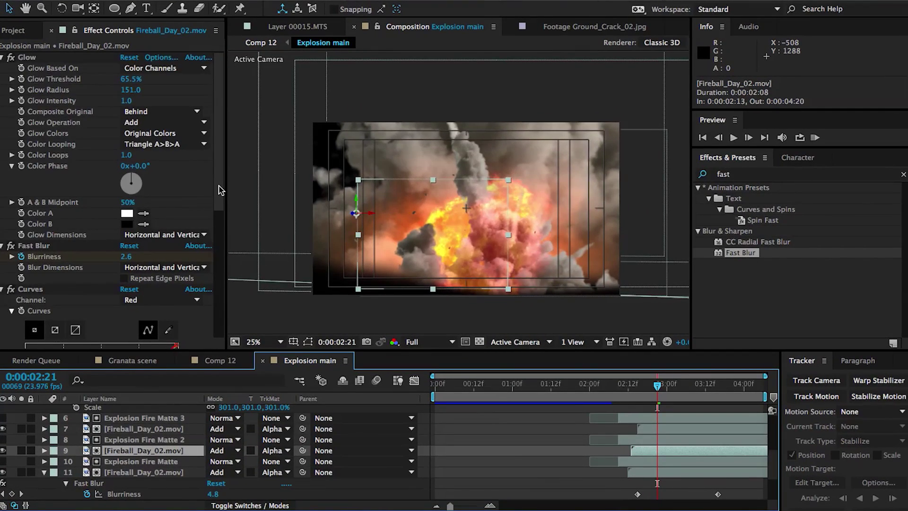
scroll(218, 191, "down", 5)
left_click(127, 332)
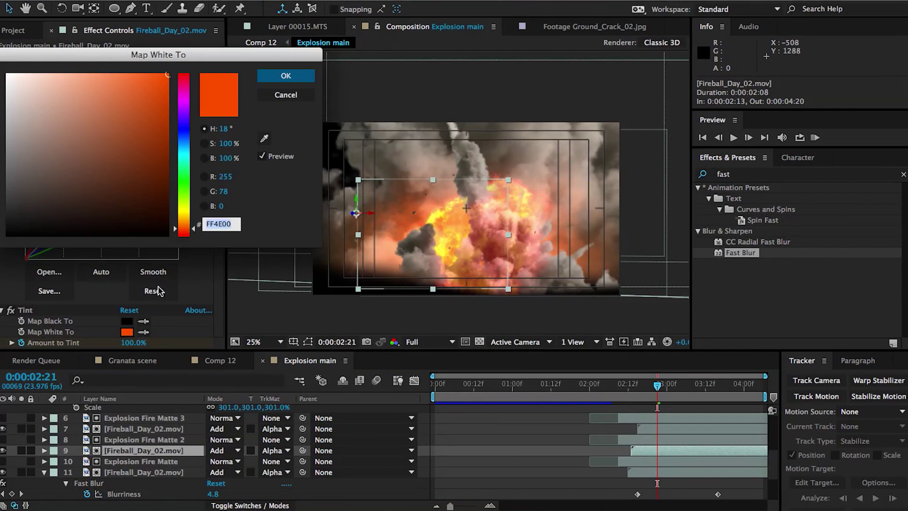
left_click_drag(192, 230, 191, 234)
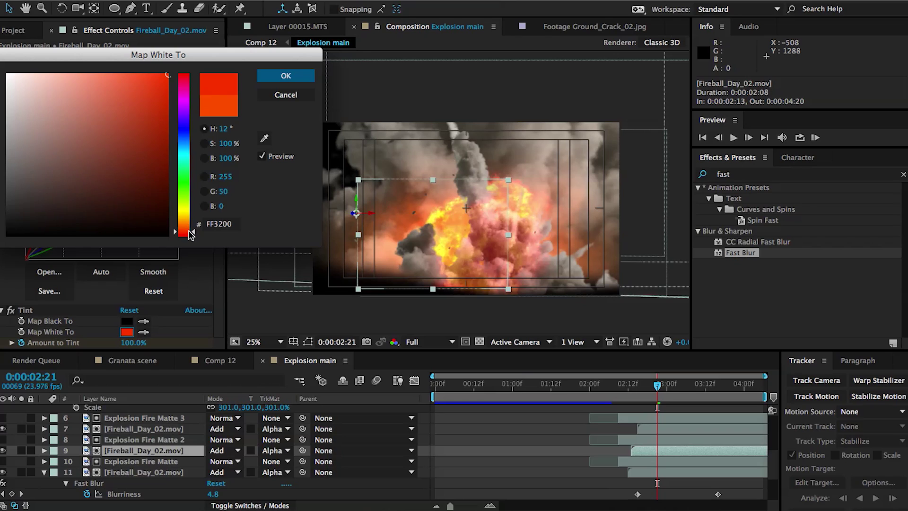
left_click(285, 76)
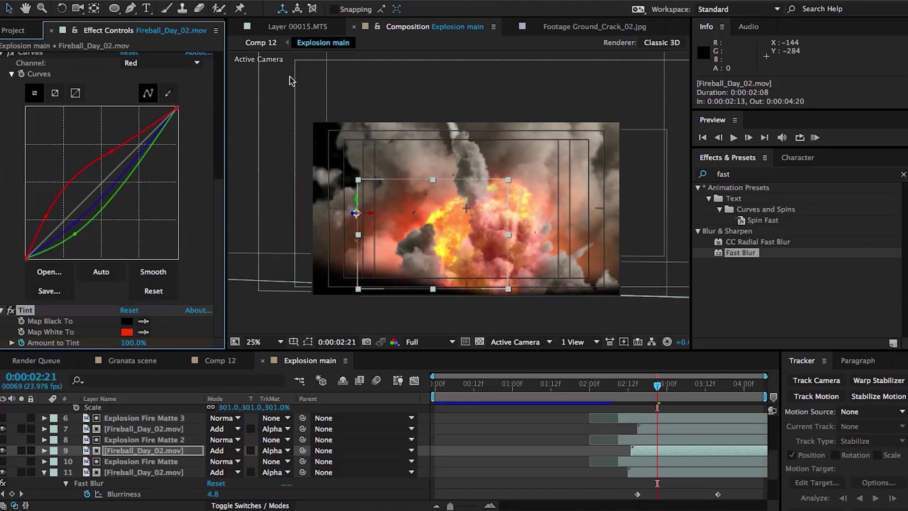
- Deselect the fireball layer and inspect the recoloured explosion at several later frames of the Explosion main composition
left_click(431, 450)
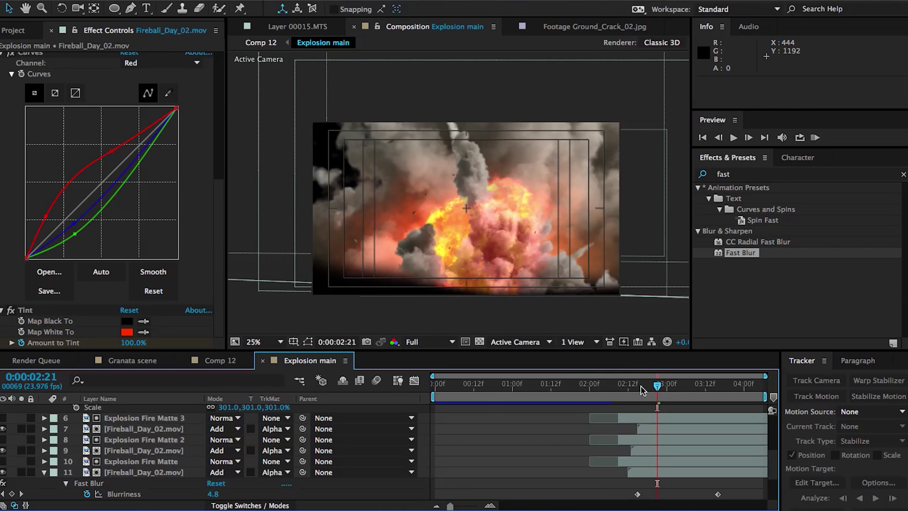
left_click_drag(646, 390, 675, 392)
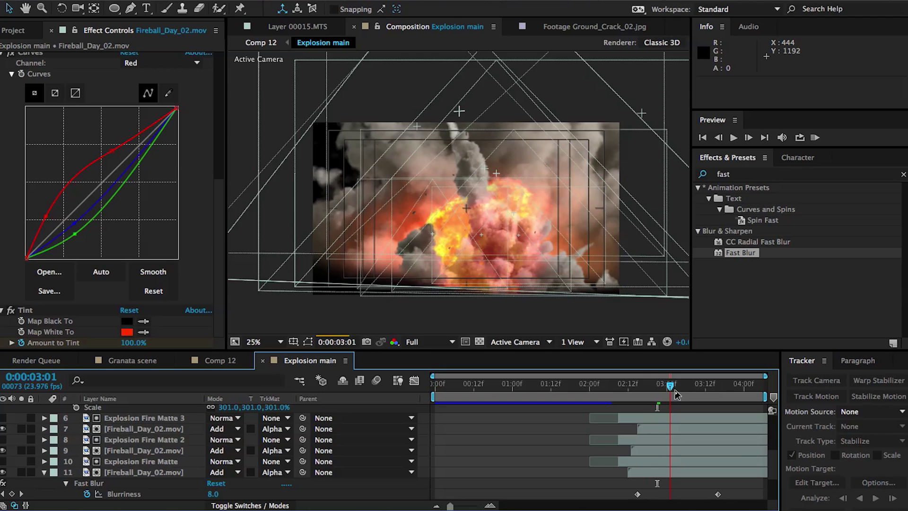
left_click(690, 386)
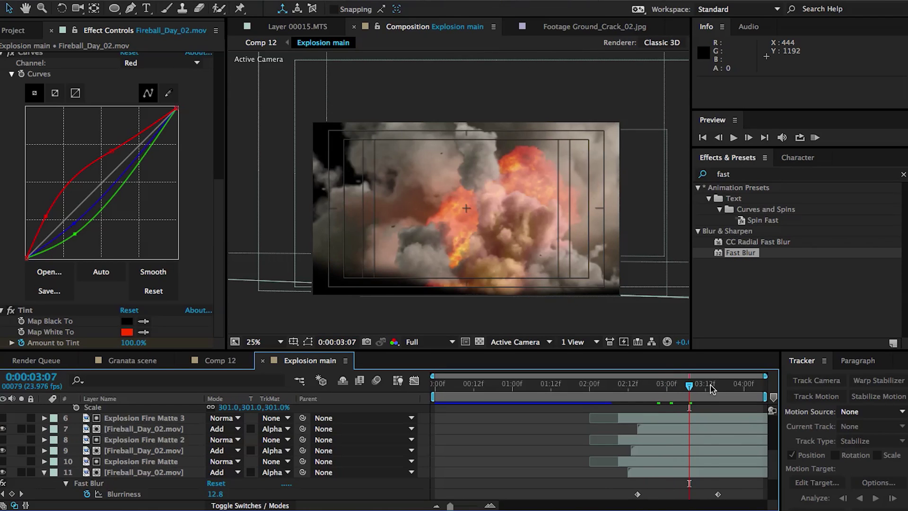
left_click(712, 388)
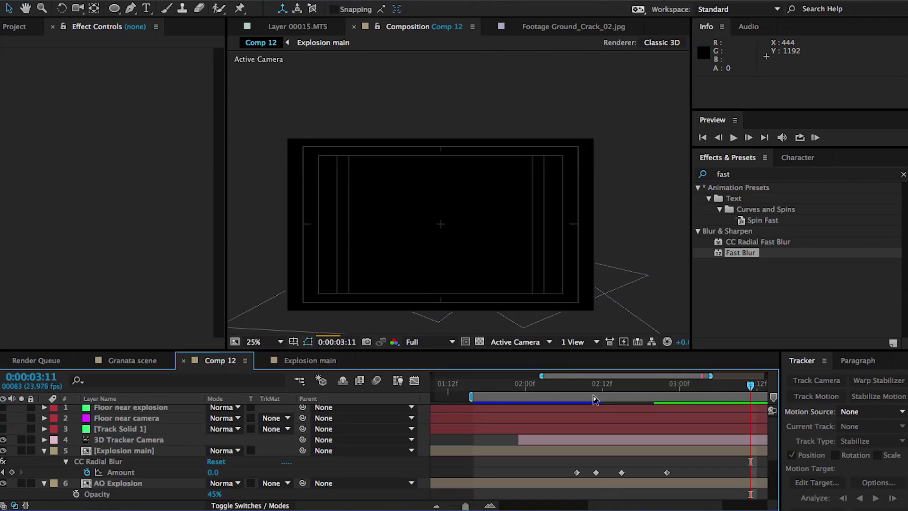
- Preview the explosion in Comp 12, including the frames from 0:00:02:00 up to 0:00:03:04
left_click(815, 138)
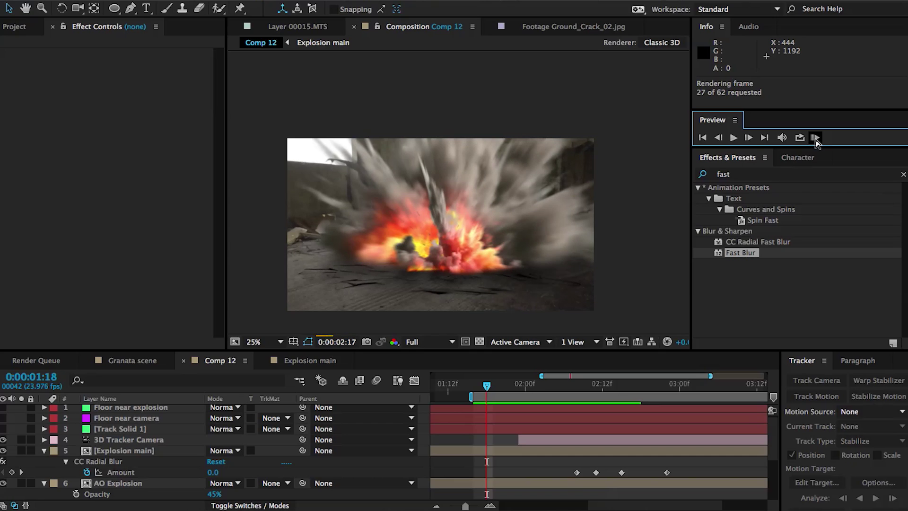
key("space")
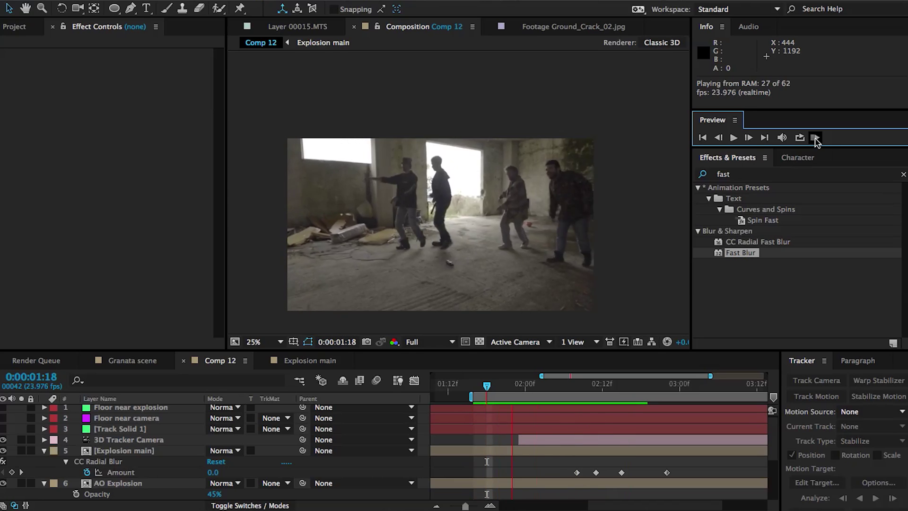
key("space")
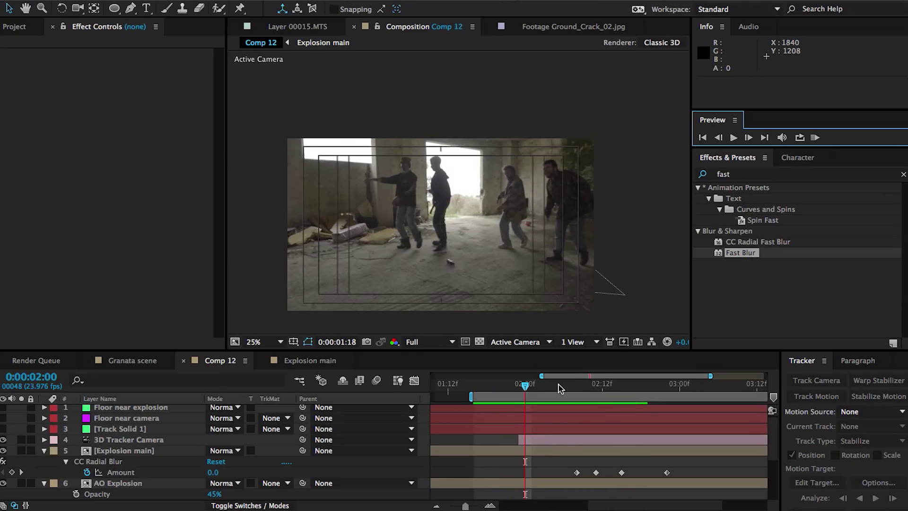
left_click_drag(560, 389, 685, 388)
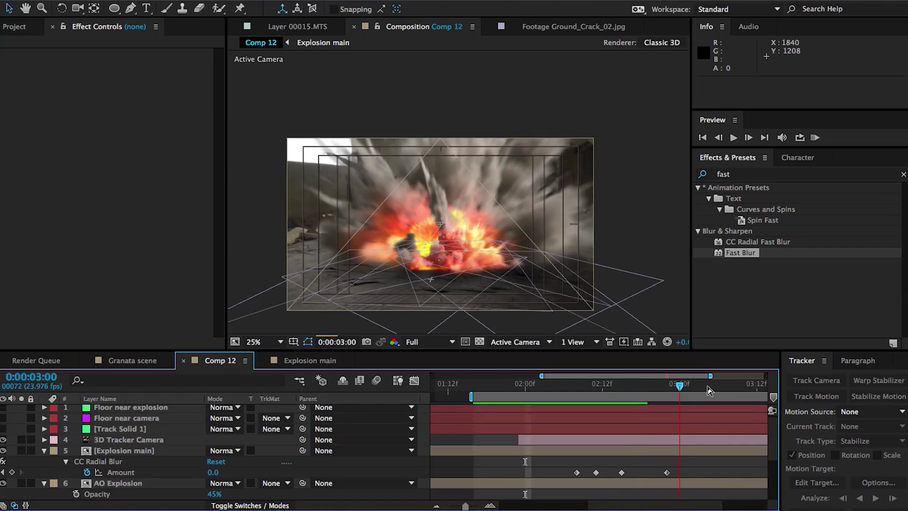
left_click(707, 387)
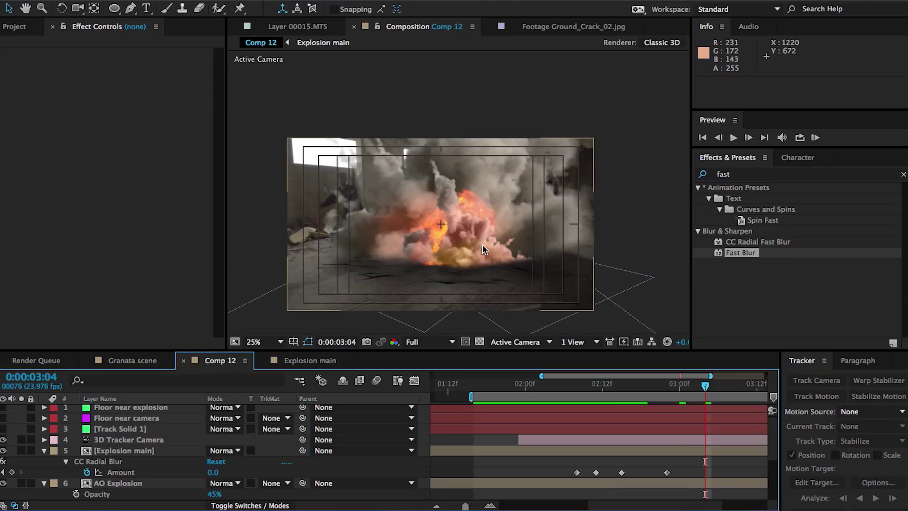
- Collapse the Explosion main and AO Explosion layers, and with the time at 0:00:02:15 create a 1920 x 1080 solid coloured FF7B57
left_click(44, 450)
left_click(44, 461)
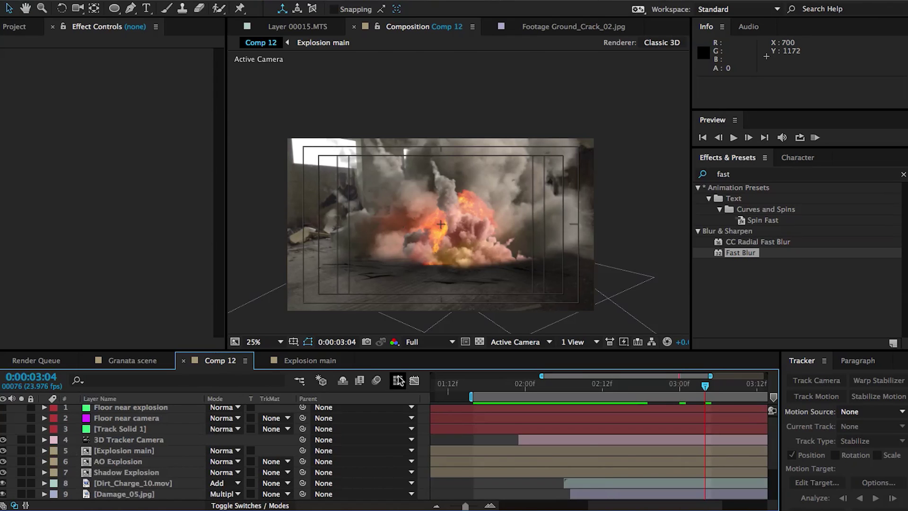
left_click(623, 385)
right_click(428, 425)
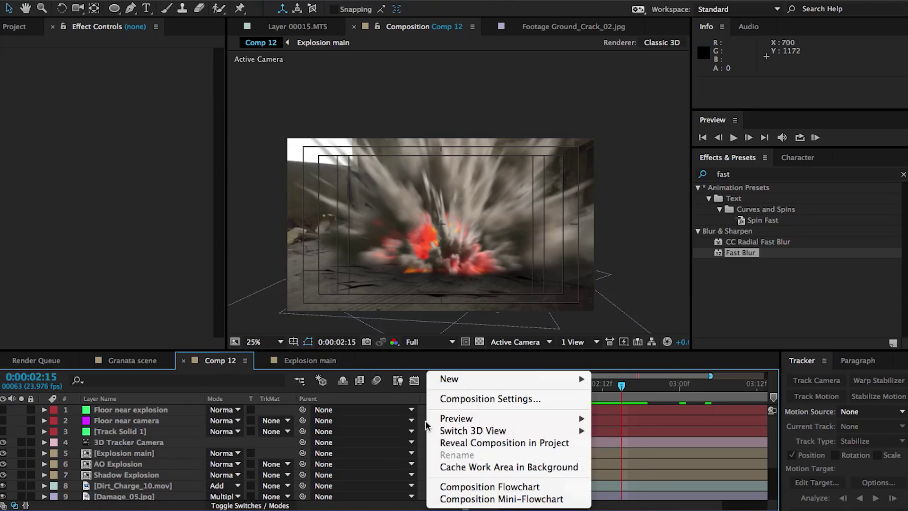
mouse_move(456, 381)
left_click(645, 419)
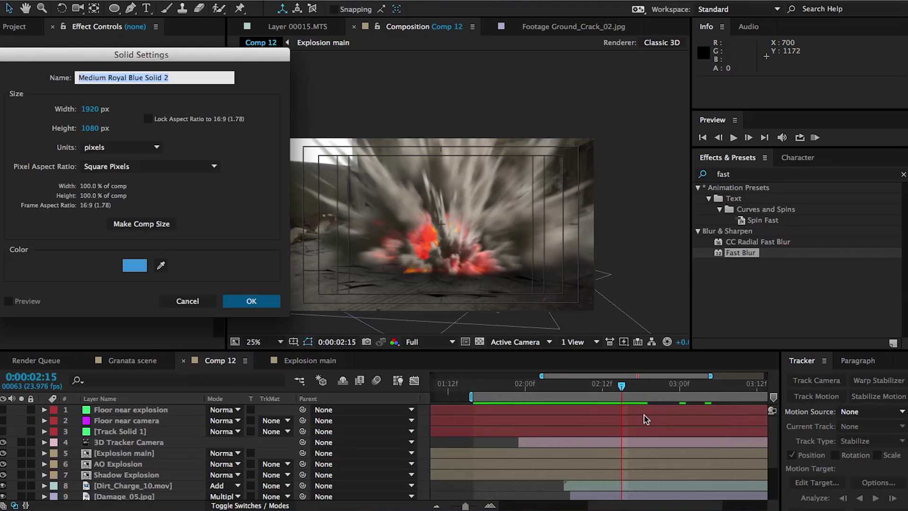
left_click(135, 267)
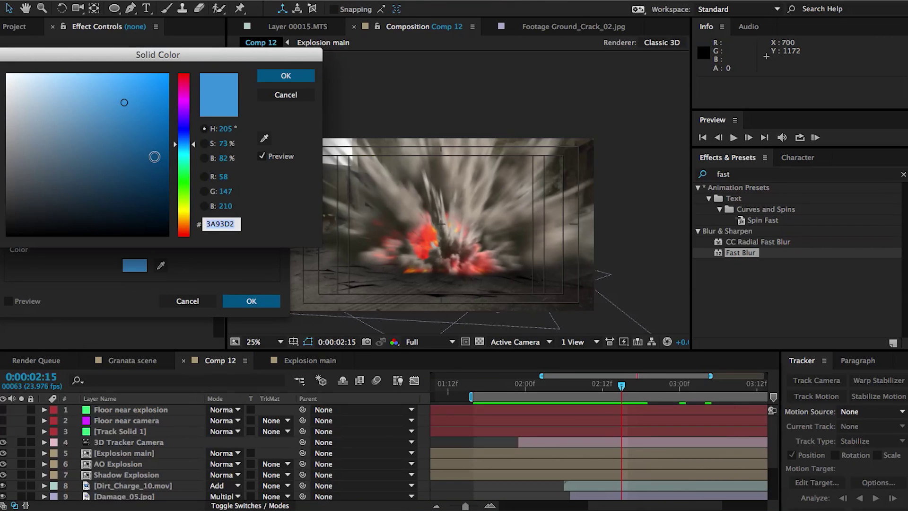
left_click(183, 232)
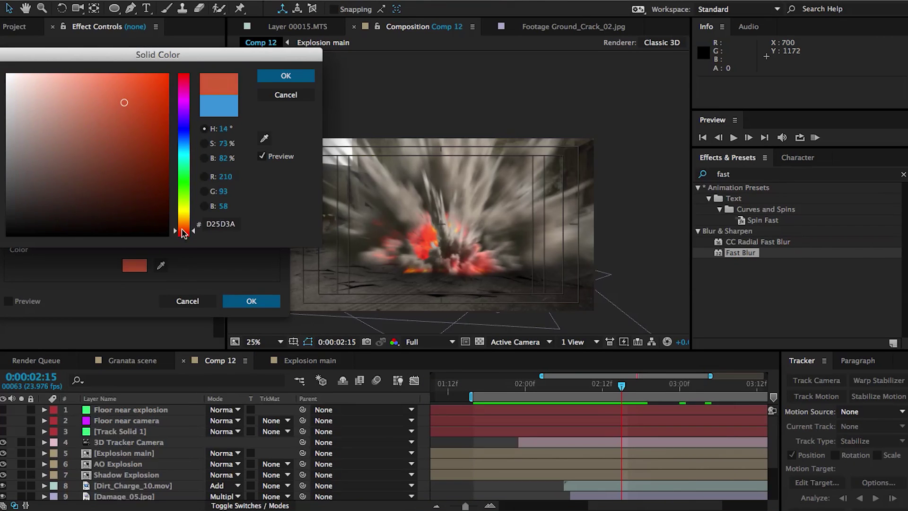
mouse_move(119, 115)
left_mouse_down()
mouse_move(138, 78)
mouse_move(176, 50)
mouse_move(87, 37)
mouse_move(113, 35)
left_mouse_up()
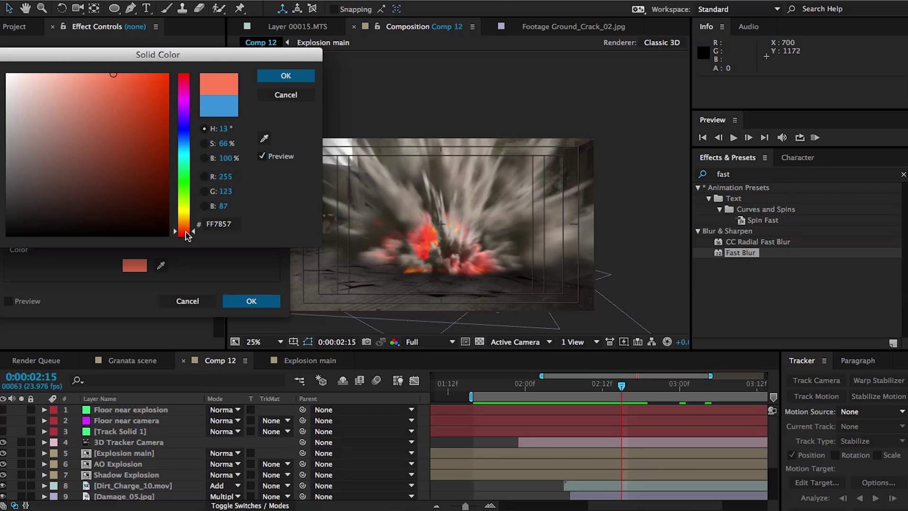
left_click(286, 76)
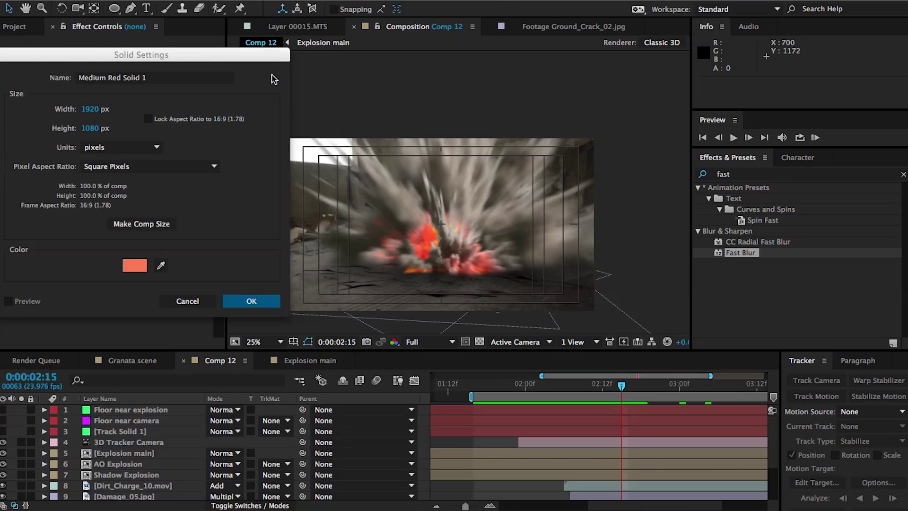
left_click(251, 300)
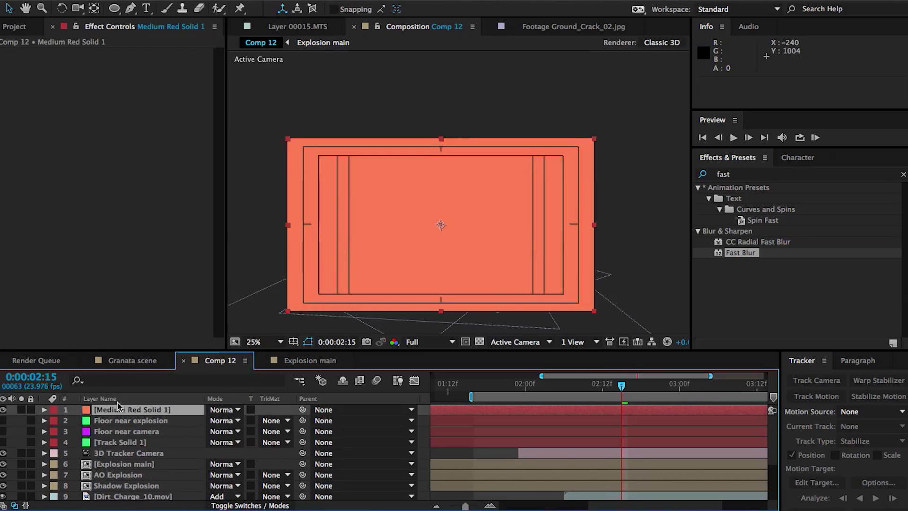
- Draw an elliptical mask about 1576 by 931 pixels over the explosion on the new solid and feather it 489 pixels
left_click(114, 8)
left_click_drag(318, 166, 572, 314)
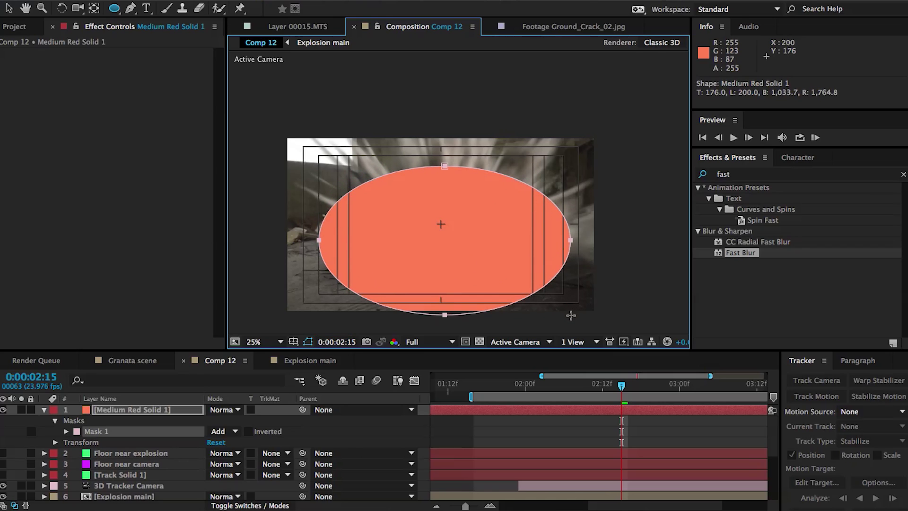
key("f")
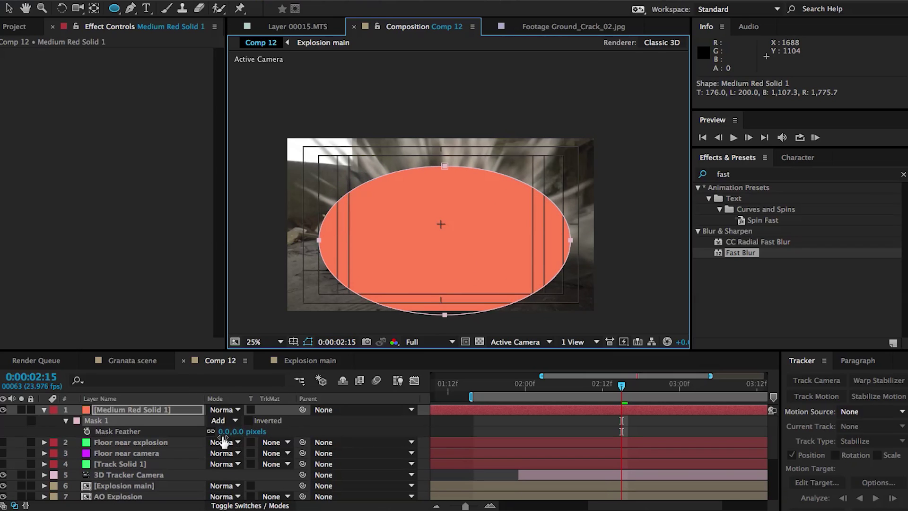
left_click_drag(227, 432, 474, 417)
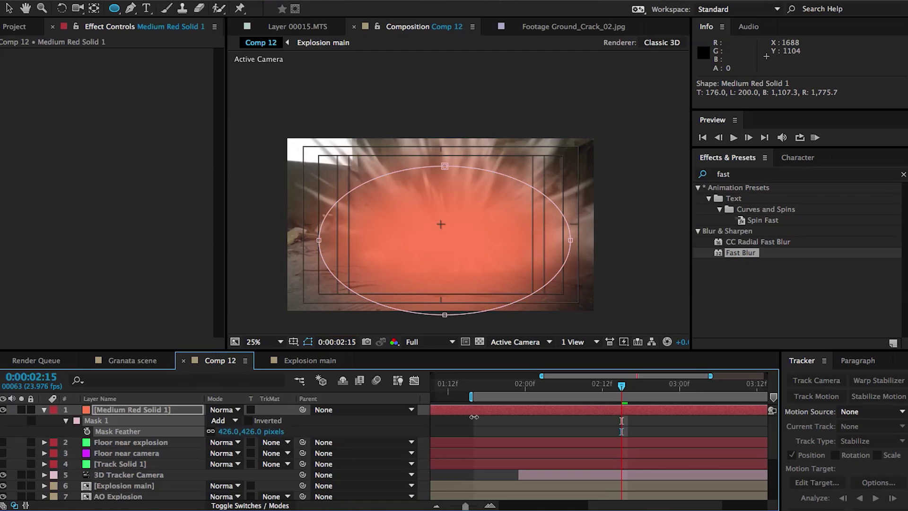
- Set the solid's blending mode to Add and raise the mask's lowest point to flatten its underside along the ground
left_click(222, 421)
left_click(241, 122)
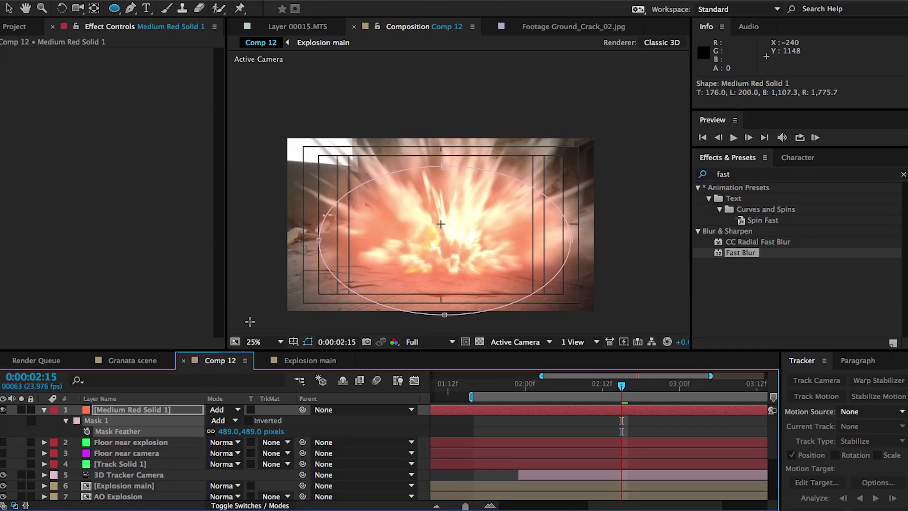
left_click(9, 9)
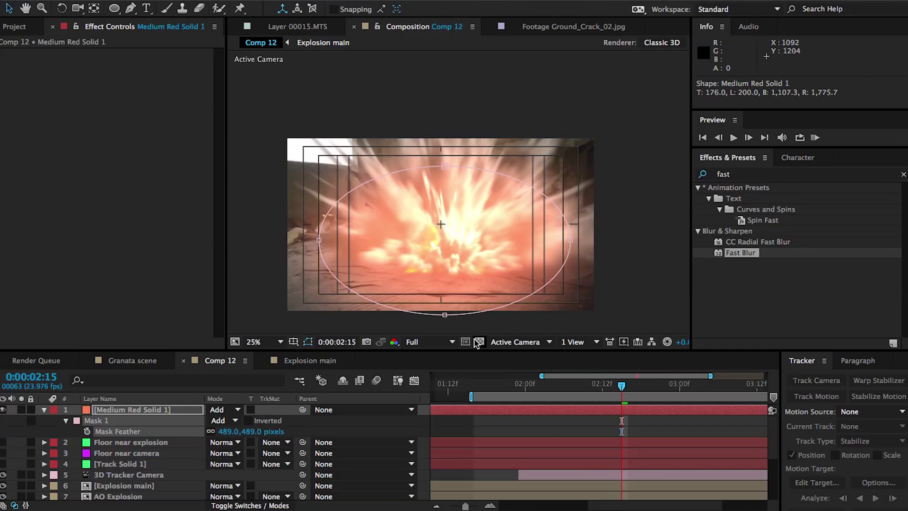
left_click_drag(444, 315, 452, 291)
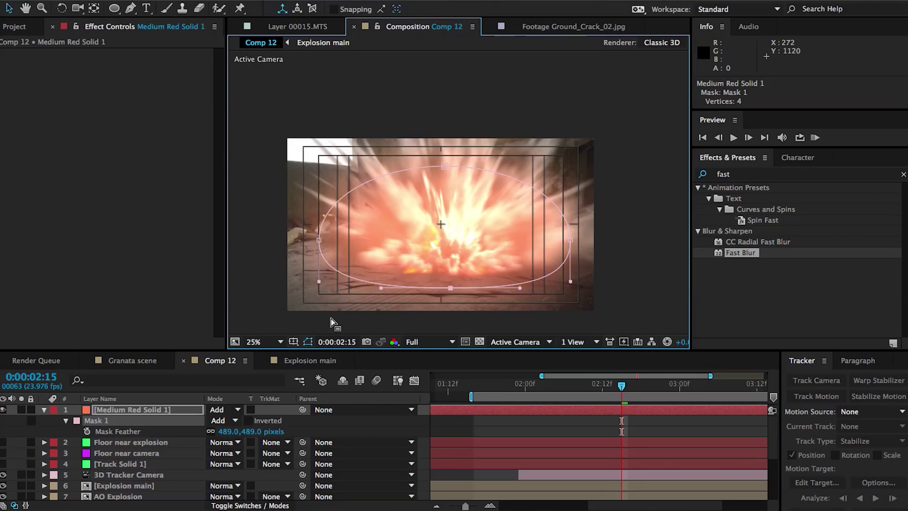
- Move the solid's anchor point about 56 pixels right and 228 pixels down to the base of the explosion
left_click(113, 412)
key("y")
left_click_drag(441, 225, 450, 268)
left_click(9, 8)
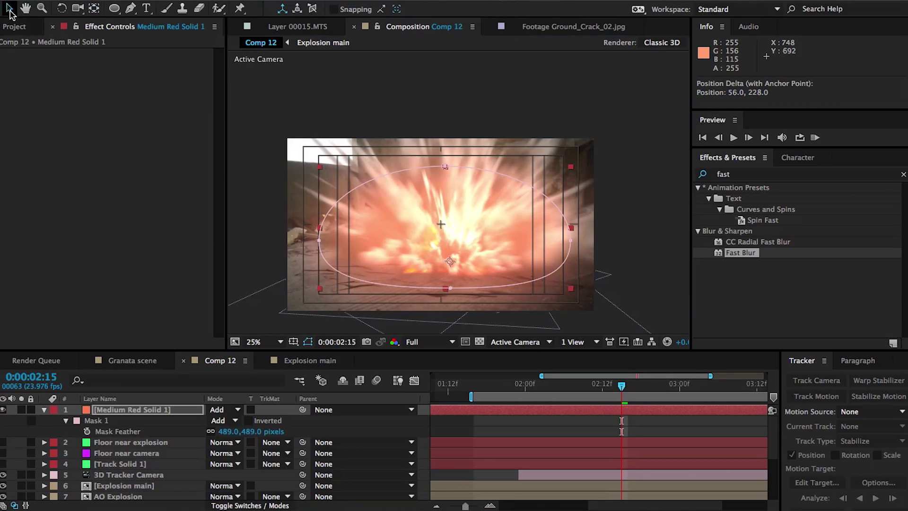
- Animate the solid's scale with keyframes of 0% at 0:00:02:10 and 100% at 0:00:02:15
key("s")
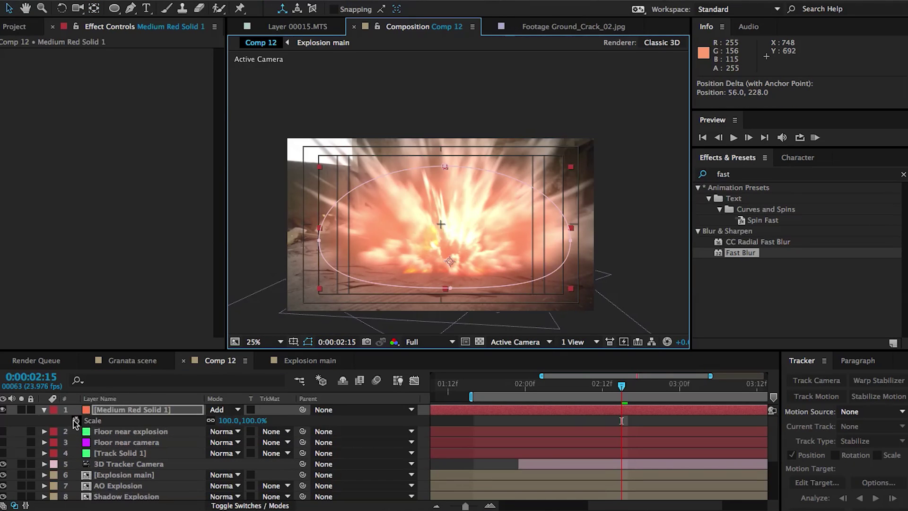
left_click(75, 421)
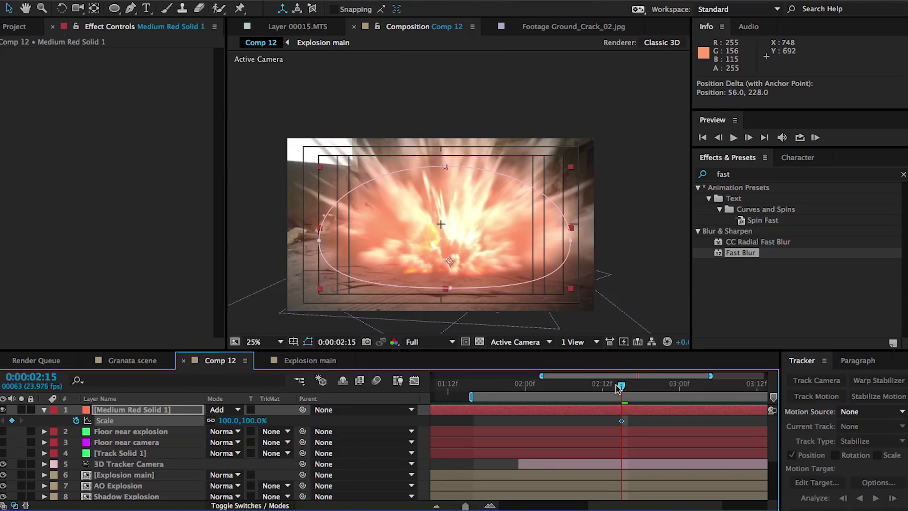
left_click_drag(619, 387, 590, 387)
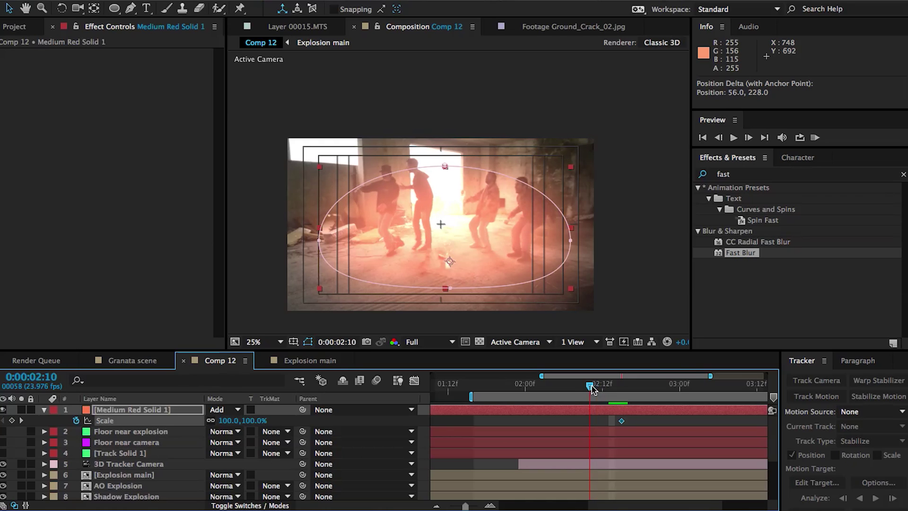
left_click_drag(255, 420, 208, 421)
left_click(246, 420)
type("0")
key("Return")
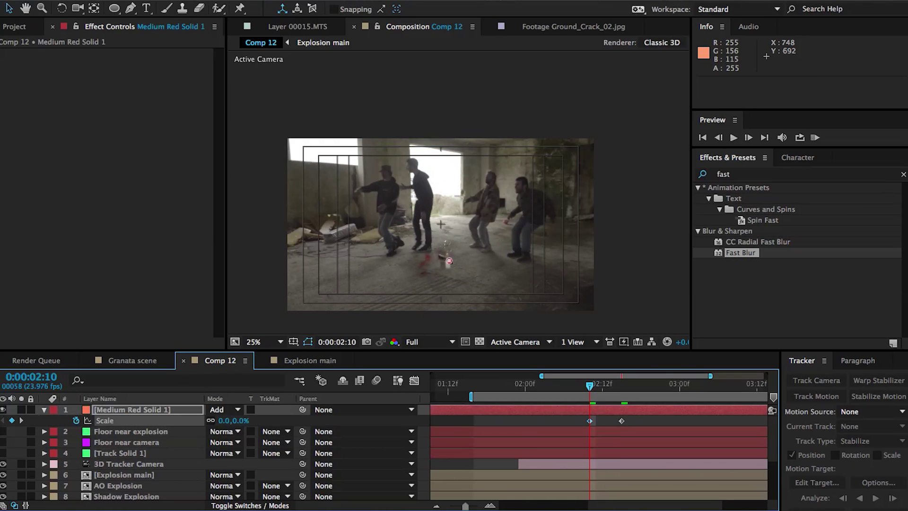
- Animate the solid's mask feather with keyframes of 278 pixels at 0:00:02:14 and 489 pixels at 0:00:02:16
left_click_drag(597, 394, 611, 392)
key("f")
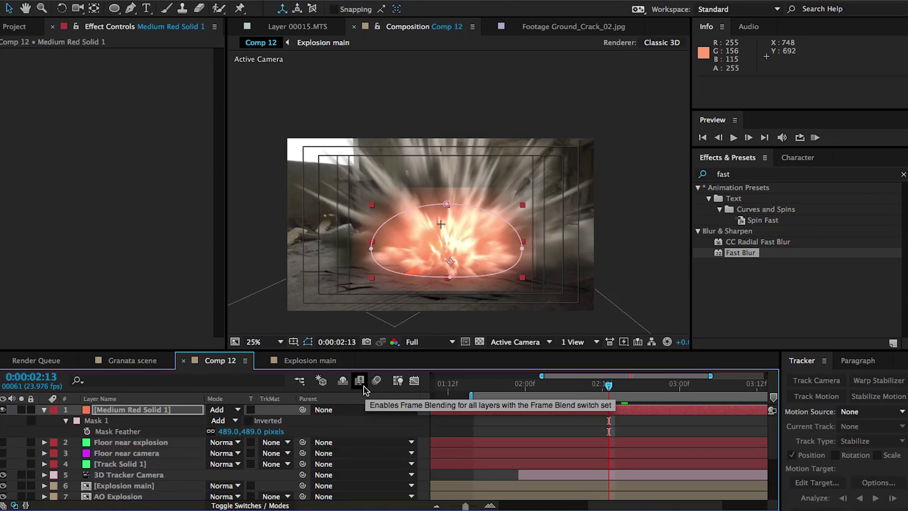
mouse_move(613, 388)
left_mouse_down()
mouse_move(634, 388)
mouse_move(616, 390)
left_mouse_up()
key("alt+shift+f")
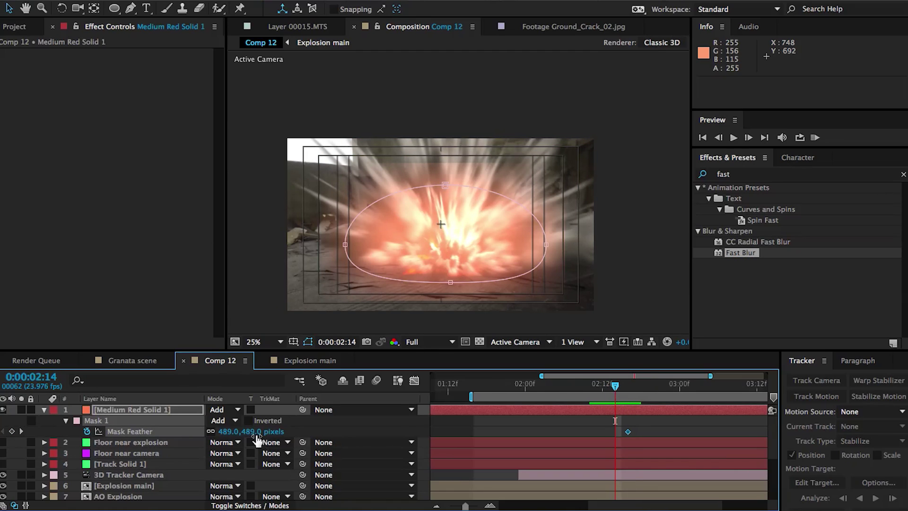
left_click_drag(257, 432, 116, 431)
left_click(551, 425)
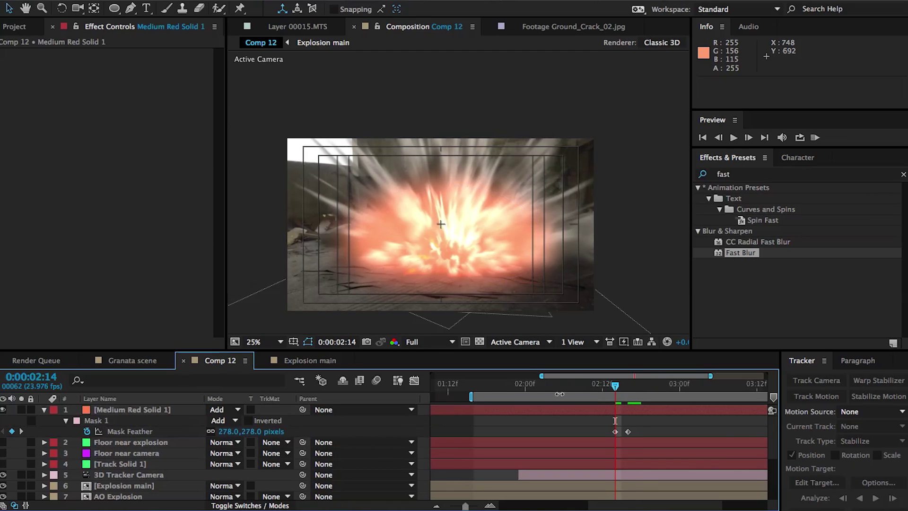
- Animate the solid's opacity with keyframes of 100% at 0:00:02:16 and 30% at 0:00:02:14
left_click_drag(610, 392, 632, 392)
key("t")
left_click(114, 410)
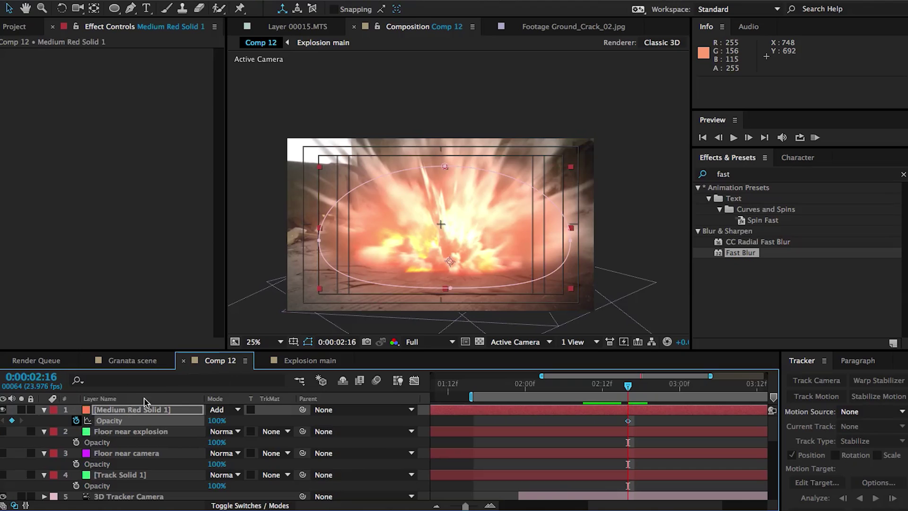
key("Page_Up")
key("Page_Up")
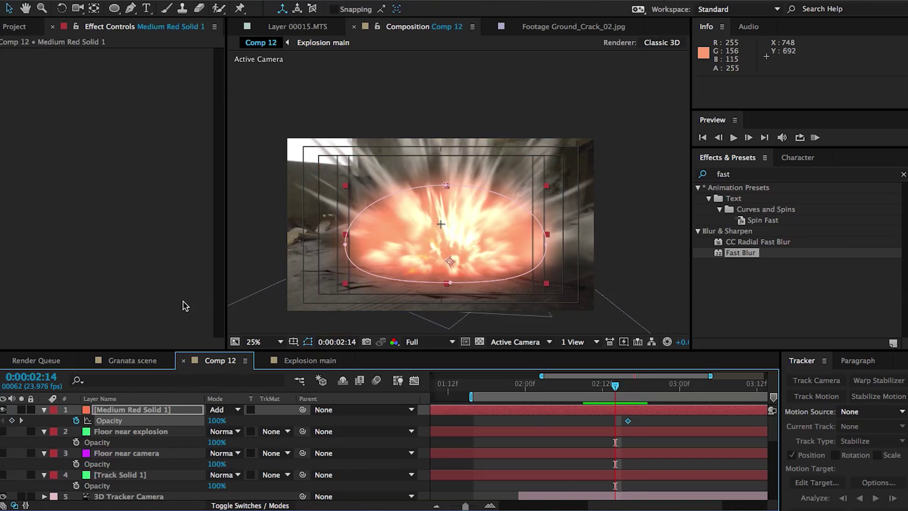
left_click(213, 421)
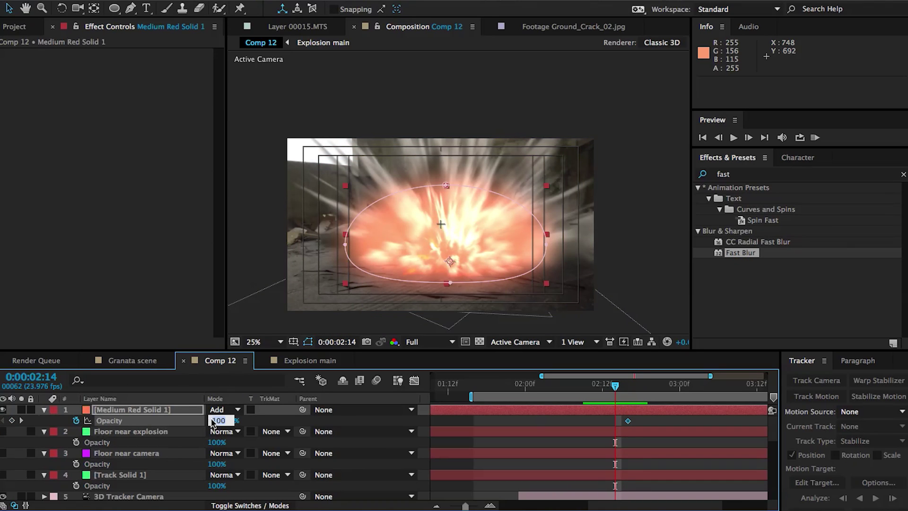
type("30")
key("Return")
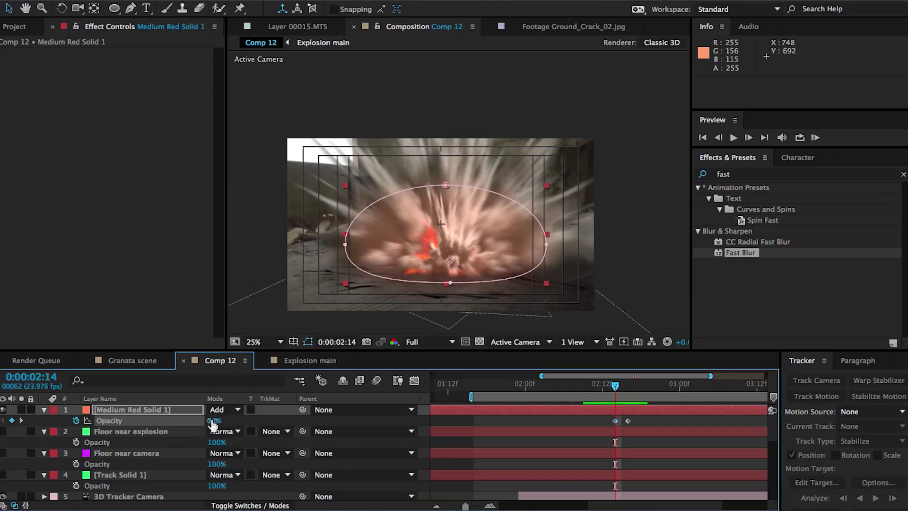
- Extend the solid's opacity fade-in with keyframes of 5% at 0:00:02:11 and 0% at 0:00:02:10
left_click_drag(616, 388, 596, 388)
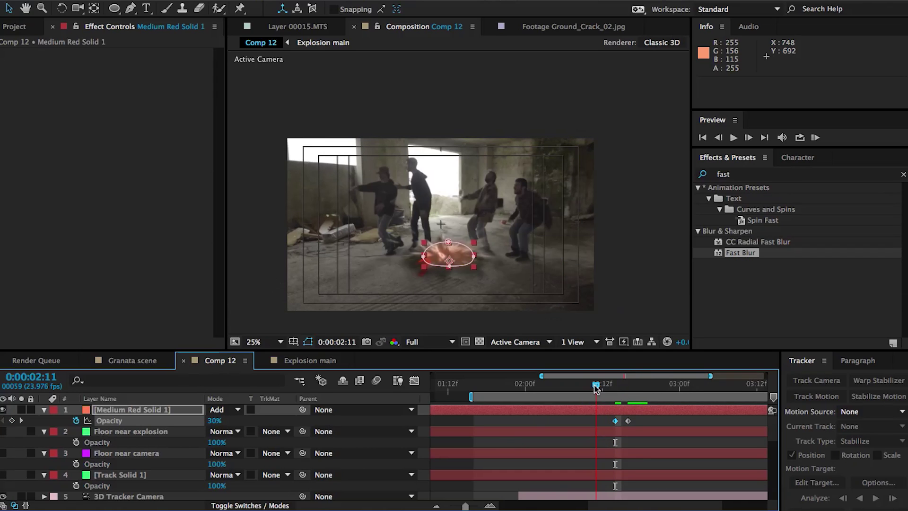
left_click(216, 420)
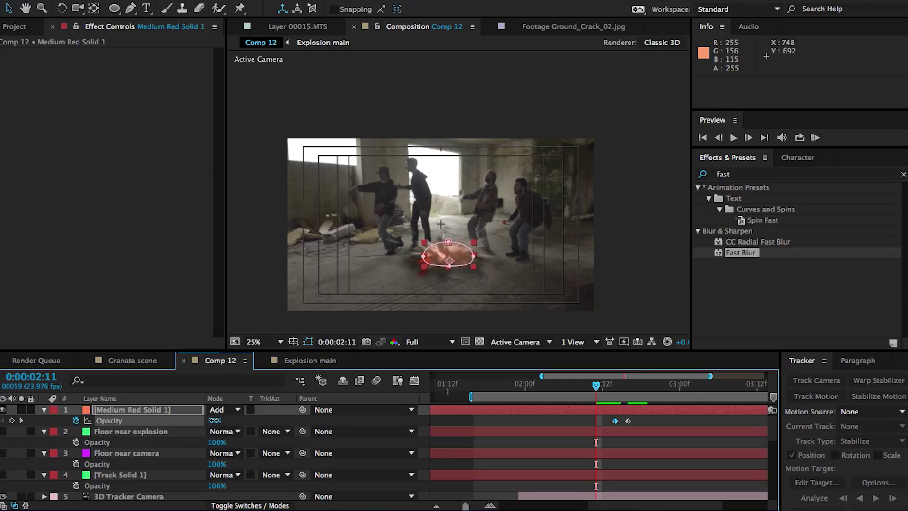
type("5")
key("Return")
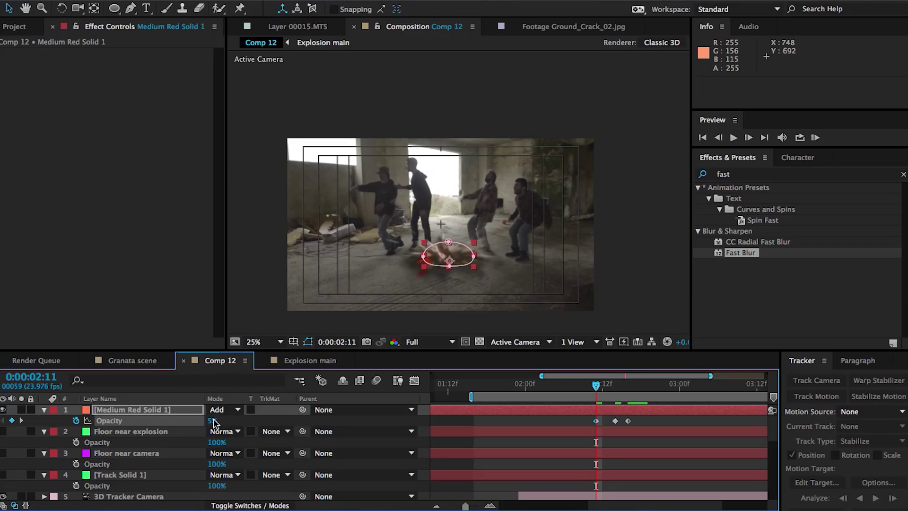
key("Page_Up")
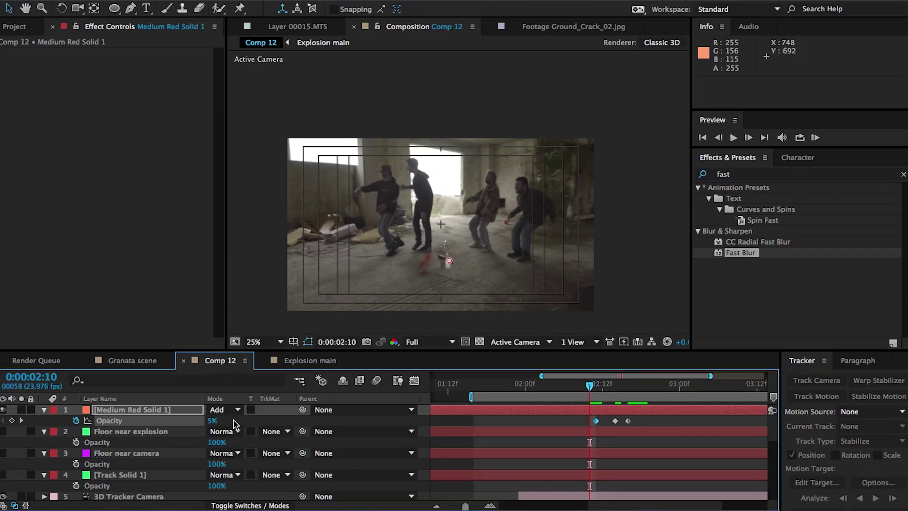
left_click(211, 422)
type("0")
key("Return")
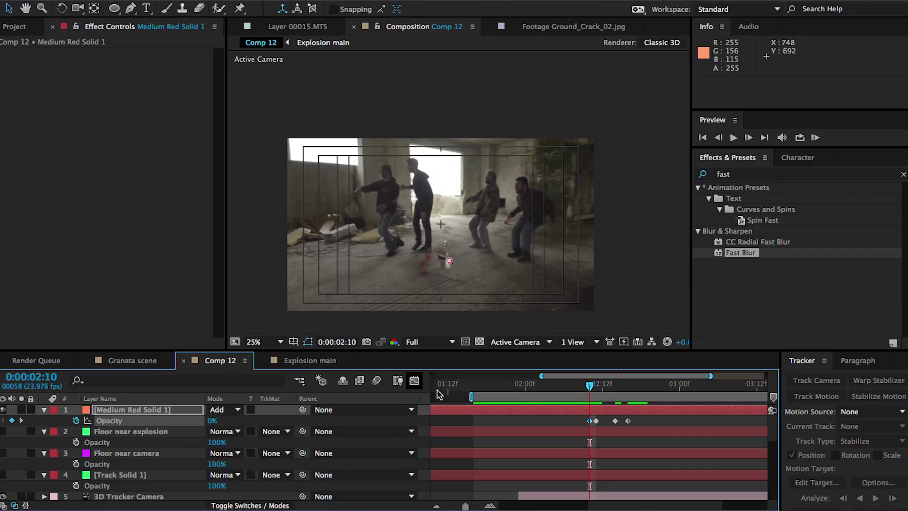
- Begin the solid's opacity fade-out with an 80% keyframe at 0:00:02:18 and edit its opacity at 0:00:03:02
left_click_drag(590, 388, 675, 389)
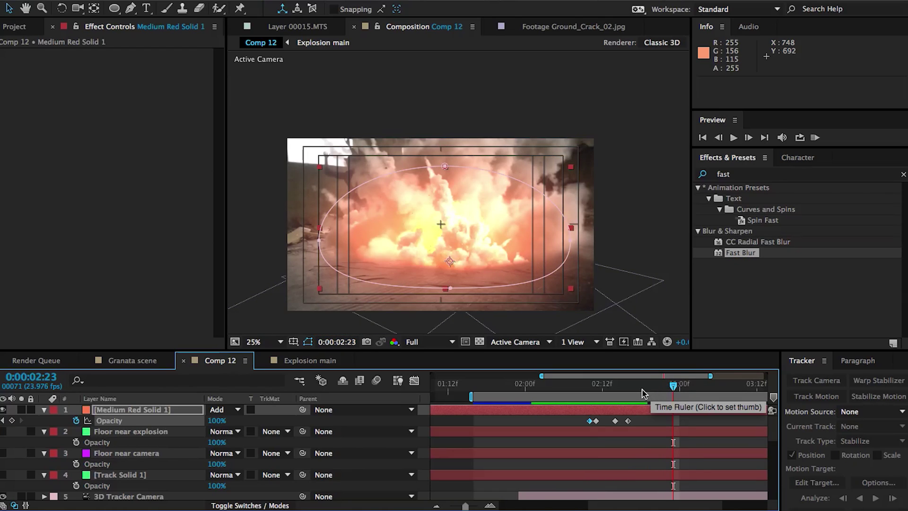
mouse_move(628, 393)
left_mouse_down()
mouse_move(609, 394)
mouse_move(631, 391)
left_mouse_up()
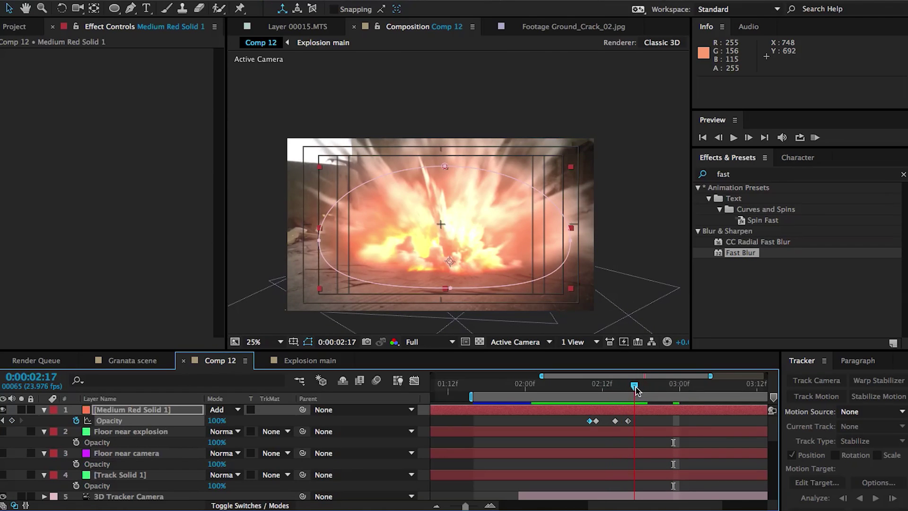
left_click_drag(636, 389, 641, 389)
type("80")
key("Return")
left_click(680, 385)
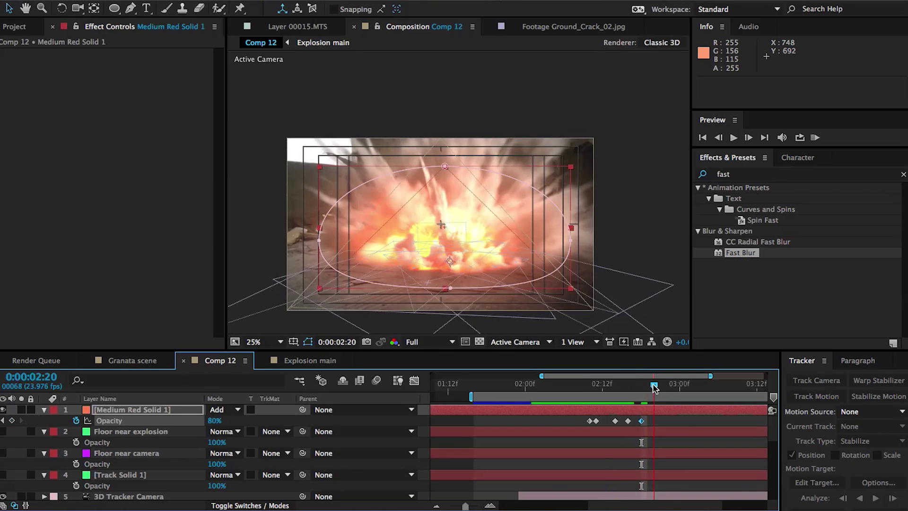
left_click(692, 386)
left_click(215, 420)
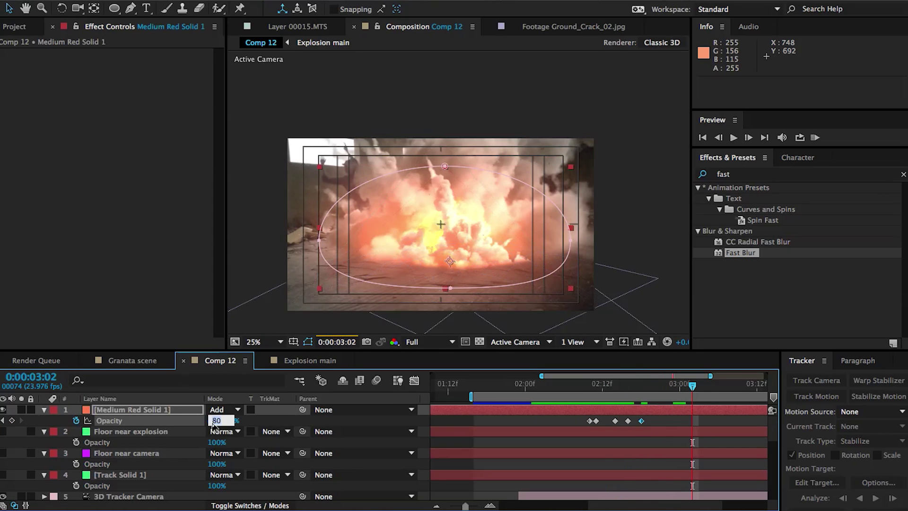
left_click(460, 419)
left_click_drag(526, 388, 703, 388)
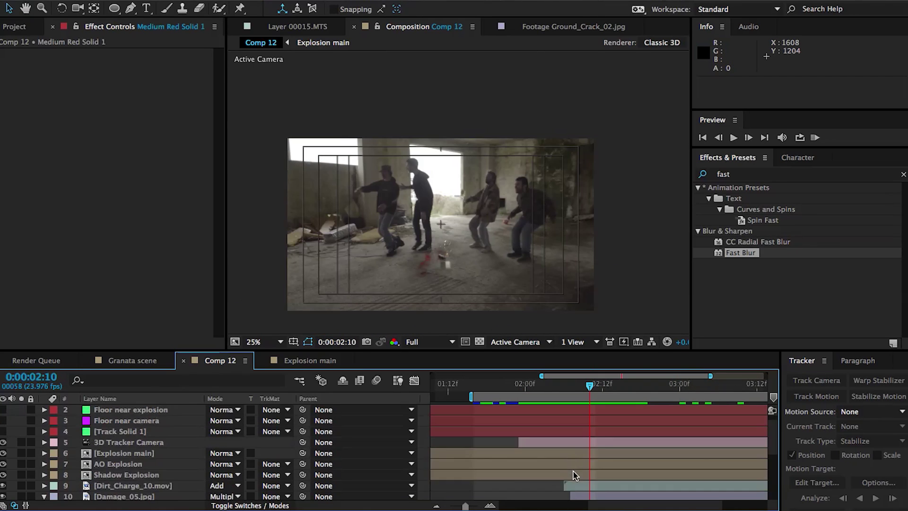
- Split the Explosion main, AO Explosion and Shadow Explosion layers at 0:00:02:10 and delete their earlier halves
left_click(568, 475)
left_click(570, 456, "shift")
key("super+shift+d")
left_click(542, 464)
scroll(535, 464, "down", 2)
left_click(531, 465, "super")
left_click(513, 486, "super")
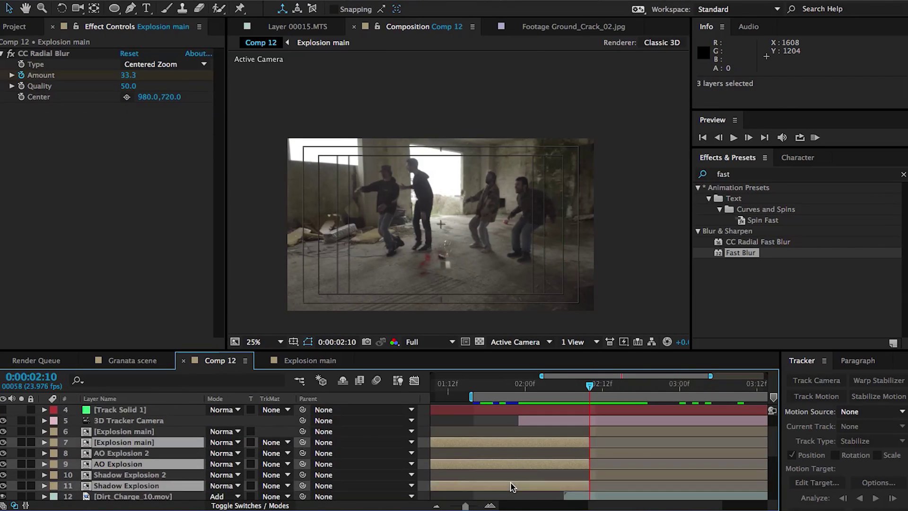
key("Delete")
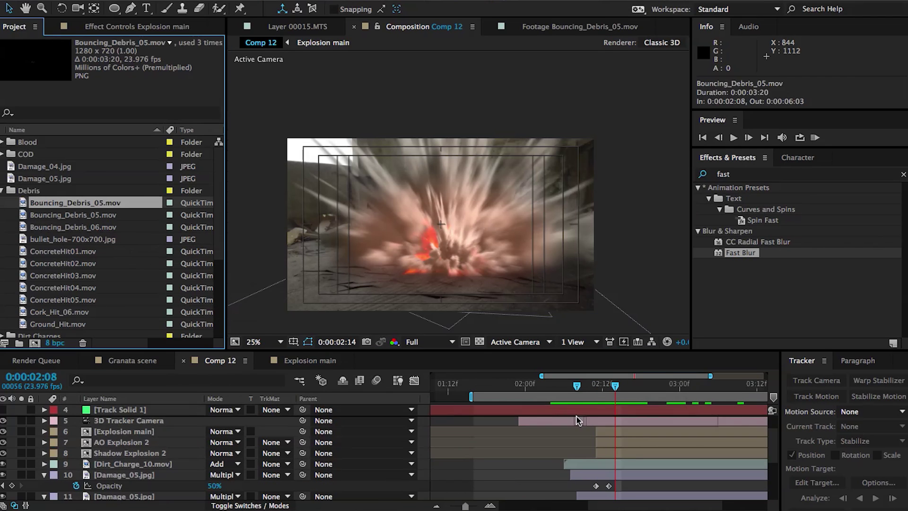
- Place Bouncing_Debris_05.mov above the Explosion main layer, starting at 0:00:02:08, and time-stretch it to 70%
left_click(595, 430)
left_click_drag(593, 428, 599, 433)
mouse_move(582, 387)
left_mouse_down()
mouse_move(597, 388)
mouse_move(590, 393)
left_mouse_up()
right_click(592, 429)
mouse_move(615, 132)
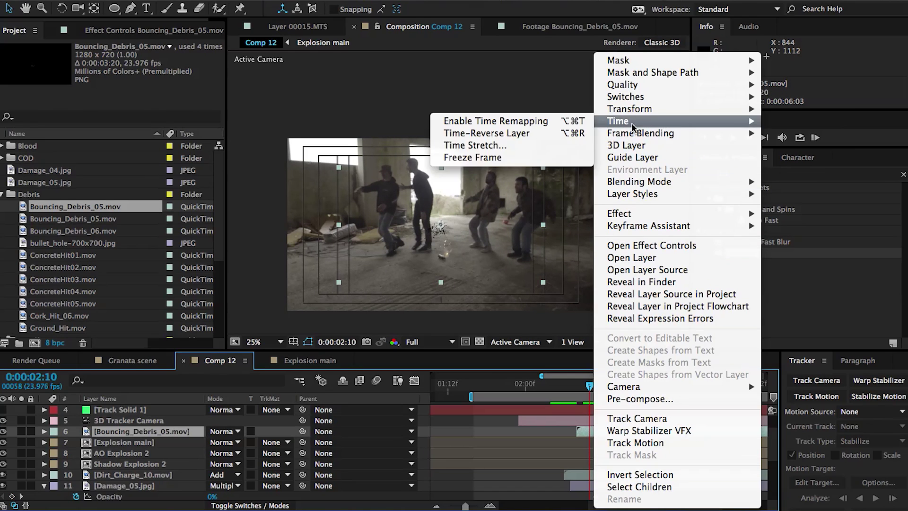
left_click(544, 145)
type("70")
key("Return")
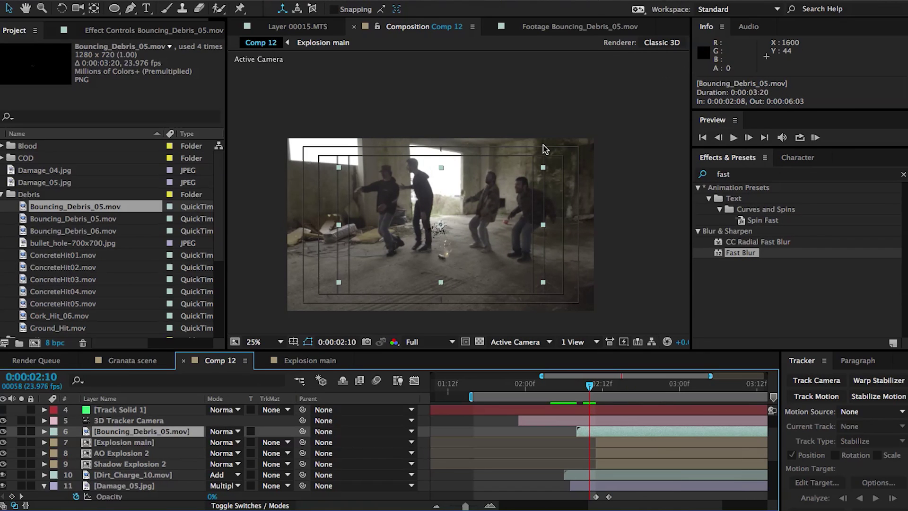
- Scale the debris layer to 205% and move it about 68 pixels right and 60 pixels down toward the grenade
key("s")
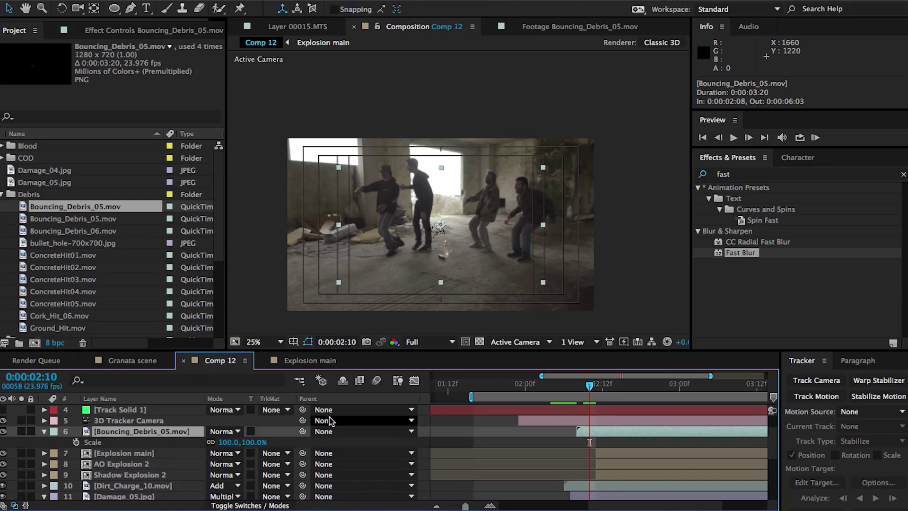
left_click_drag(254, 442, 303, 441)
scroll(439, 178, "up", 2)
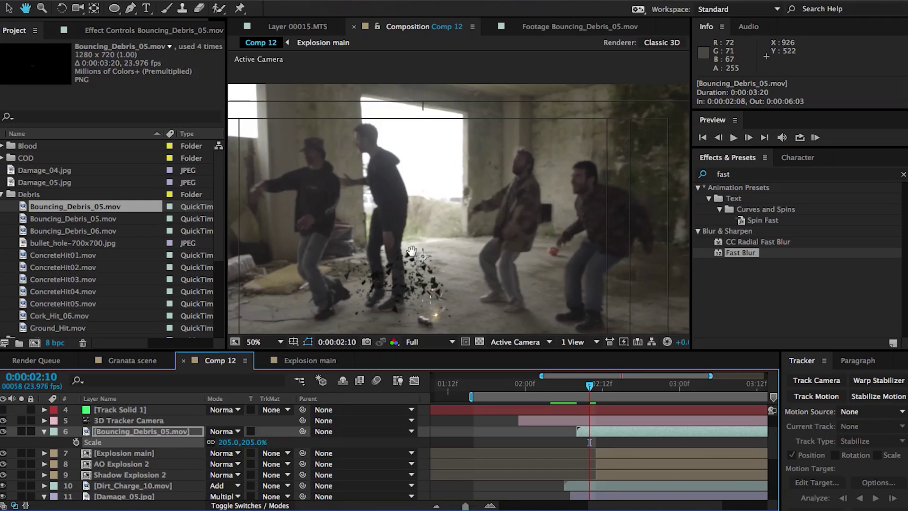
left_click_drag(411, 187, 428, 201)
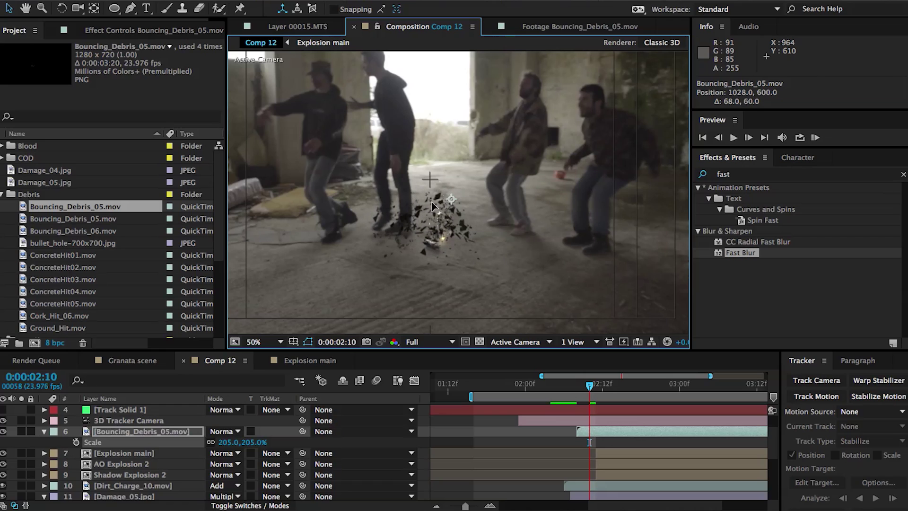
left_click_drag(578, 391, 596, 399)
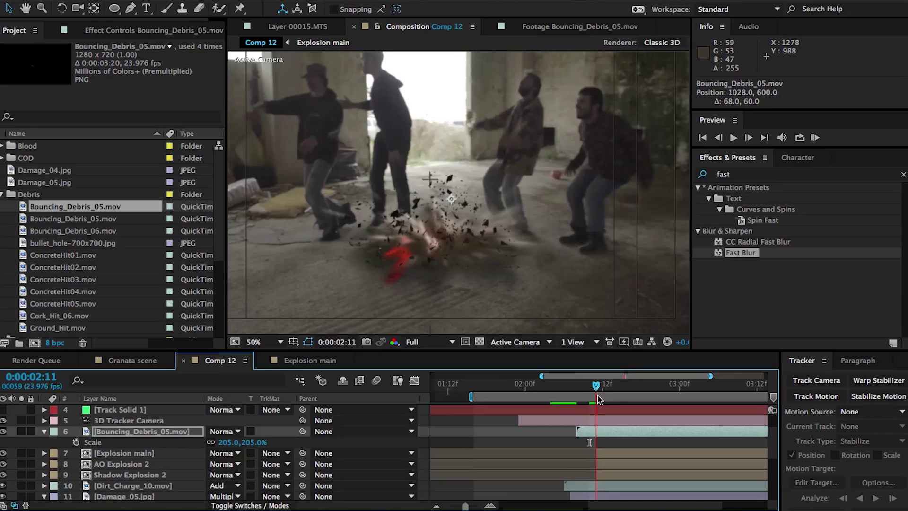
- Make the debris layer 3D, copy Track Solid 1's position onto it, and raise it about 132 pixels
left_click(249, 506)
left_click(278, 432)
left_click(140, 411)
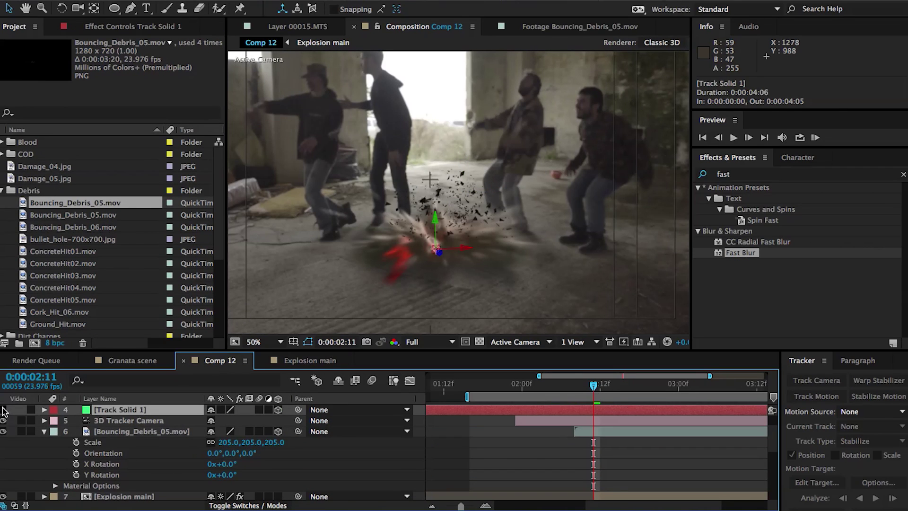
key("p")
left_click(94, 420)
key("super+c")
left_click(134, 440)
key("super+v")
left_click_drag(434, 221, 440, 183)
- Enlarge the 3D debris layer to a scale of 741% while checking it against the blast at 0:00:02:13
mouse_move(596, 392)
left_mouse_down()
mouse_move(621, 391)
mouse_move(608, 392)
left_mouse_up()
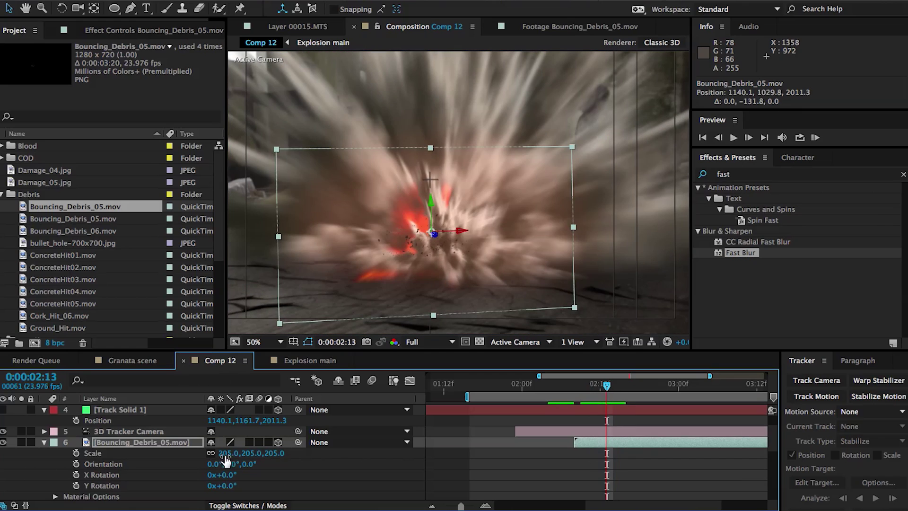
key("s")
left_click_drag(272, 455, 613, 429)
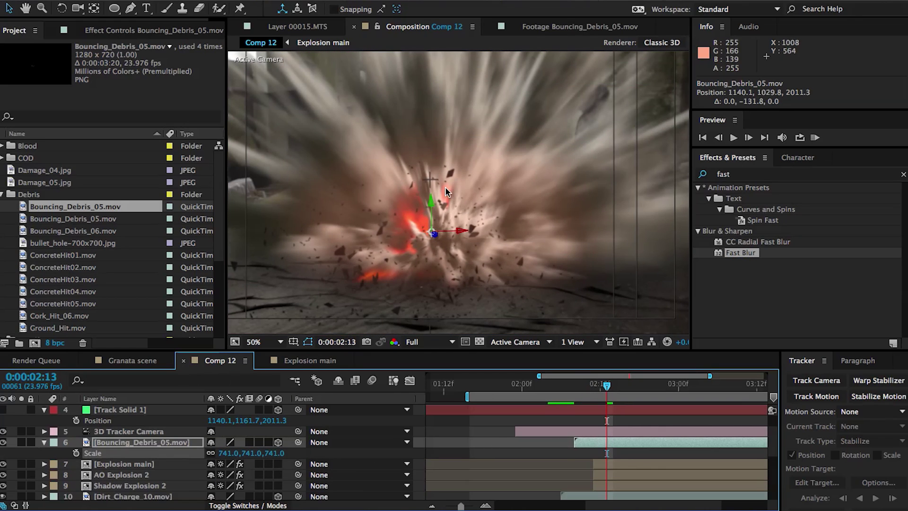
- Move the debris layer's anchor point down and about 252 pixels left to the base of the blast
key("Page_Up")
key("Page_Up")
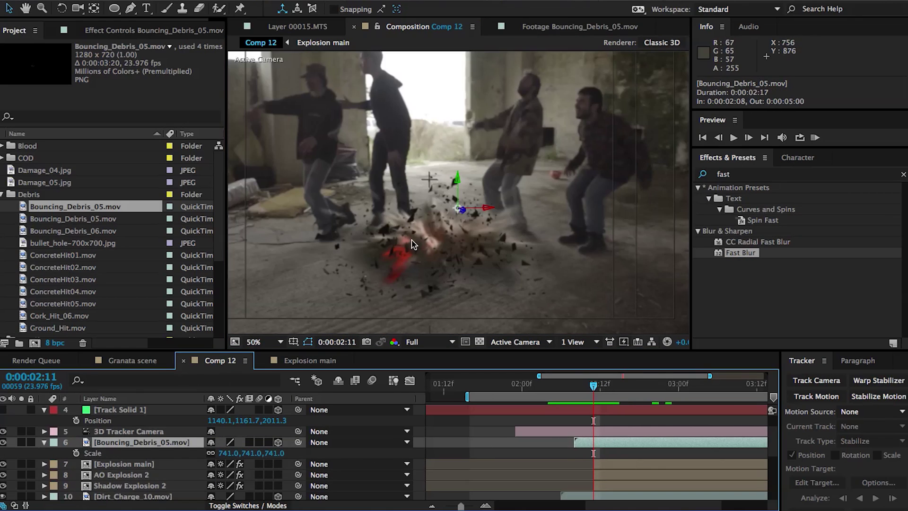
key("y")
left_click_drag(457, 188, 452, 211)
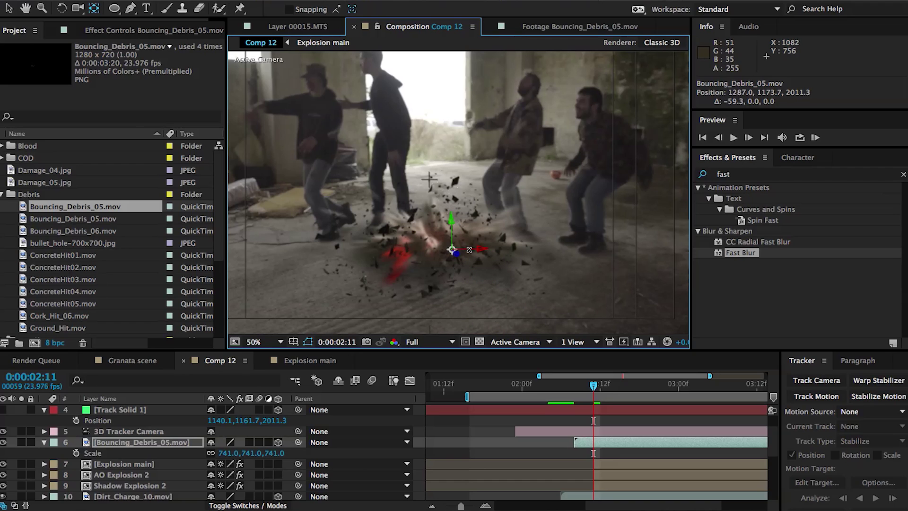
left_click_drag(469, 250, 443, 248)
- Animate the debris layer's scale with keyframes of 0% at 0:00:02:10 and 741% at 0:00:02:14
left_click(9, 8)
key("s")
left_click_drag(595, 387, 614, 389)
left_click_drag(615, 391, 646, 392)
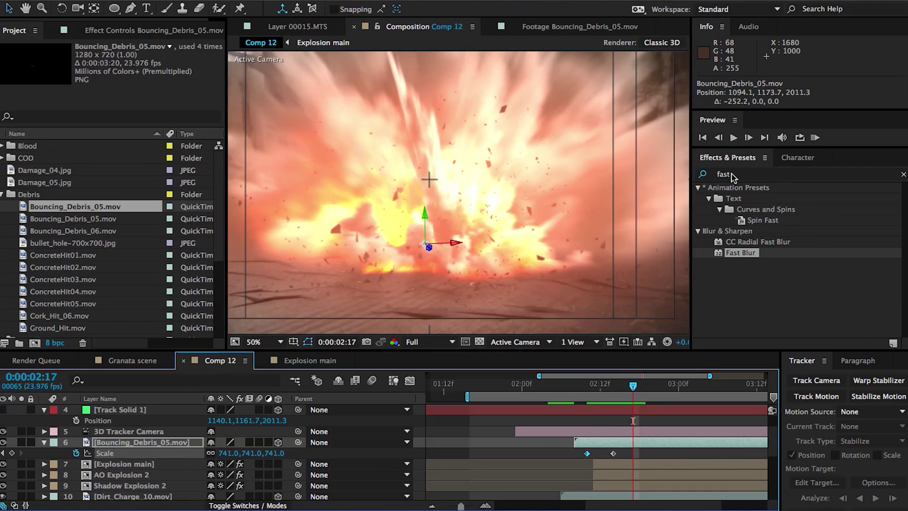
- Find the Radial Blur effect, apply it to the debris layer, and set its type to Zoom
left_click(732, 176)
type("radial")
scroll(794, 280, "down", 2)
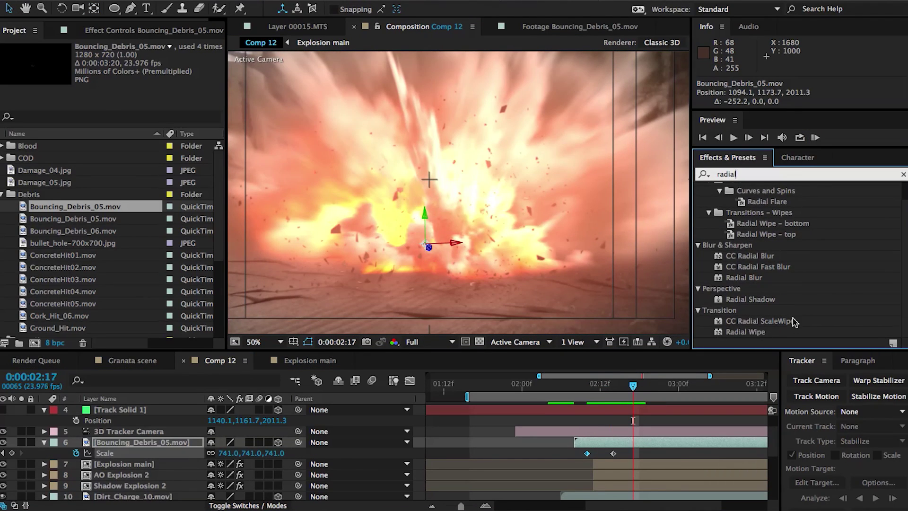
double_click(744, 278)
left_click(145, 202)
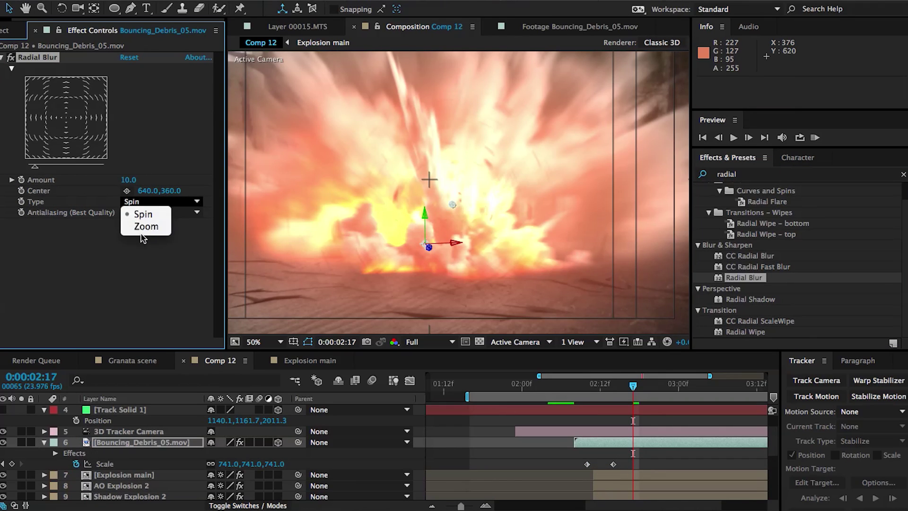
left_click(144, 227)
- Animate the Radial Blur amount from a stronger value at 0:00:02:12 down to 10 at 0:00:02:14
left_click_drag(592, 391, 614, 389)
left_click(22, 180)
left_click(601, 388)
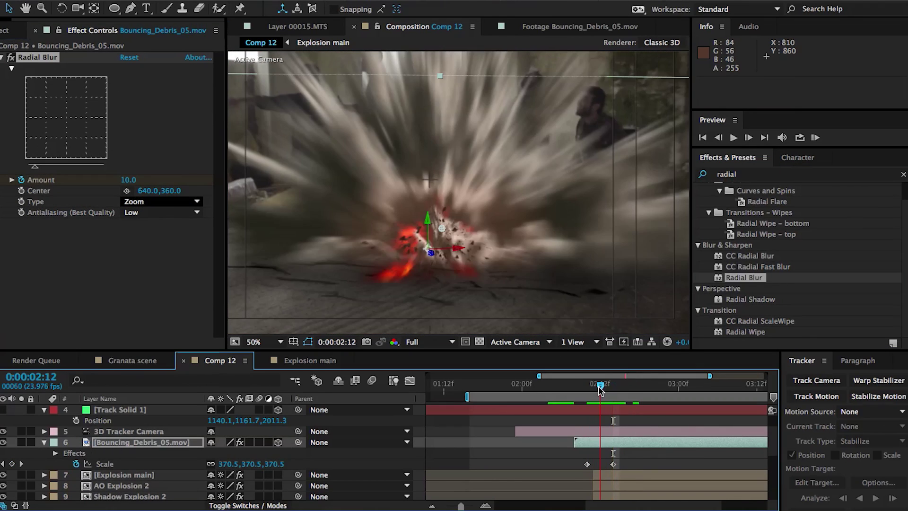
left_click_drag(124, 179, 245, 177)
left_click_drag(602, 387, 711, 387)
scroll(476, 176, "down", 2)
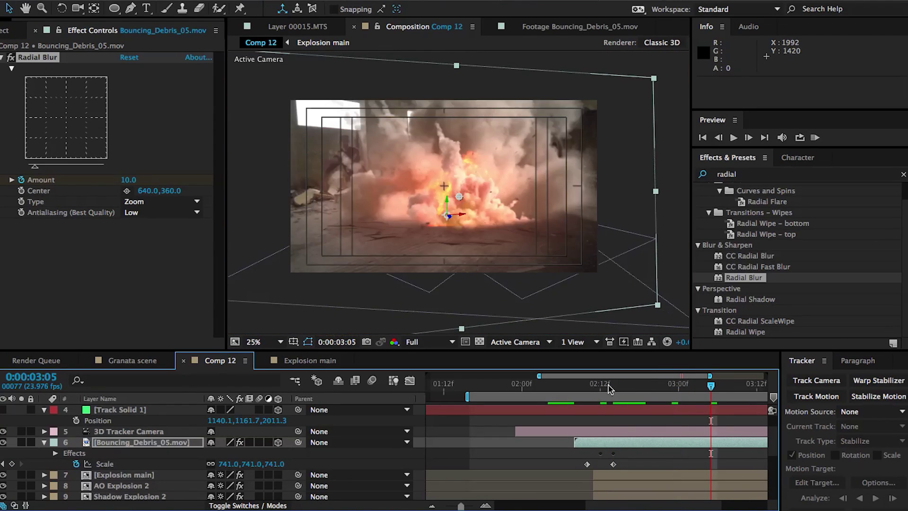
- Copy the Bouncing_Debris_05 layer from Comp 12 into the Explosion main composition at 0:00:02:17
left_click_drag(610, 387, 633, 387)
left_click(116, 442)
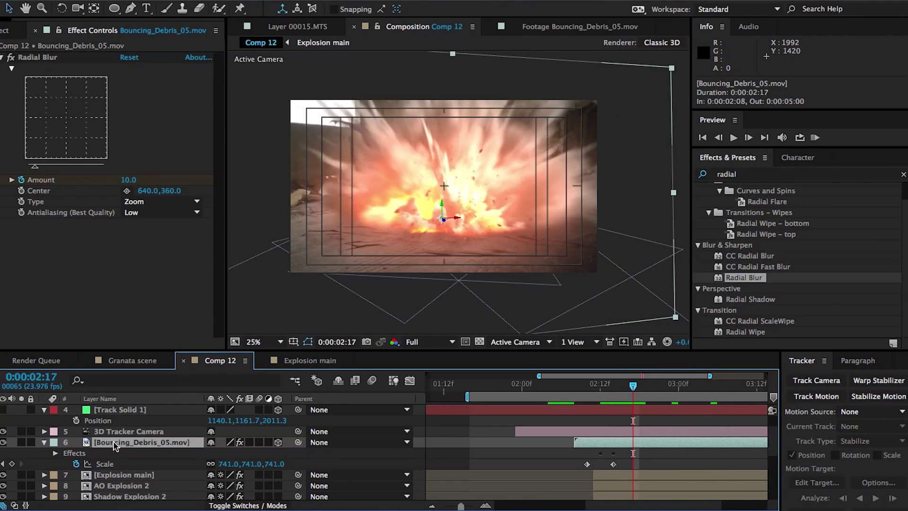
key("ctrl+c")
left_click(310, 361)
key("ctrl+v")
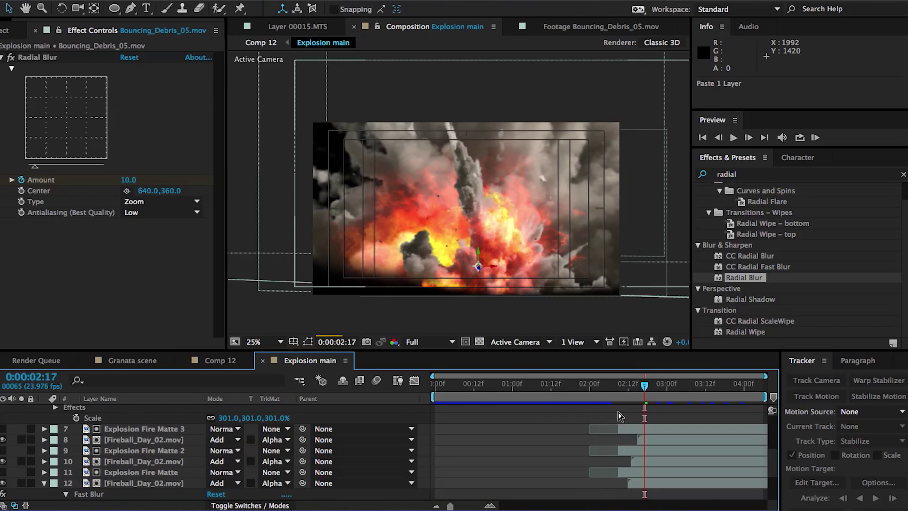
- Push the pasted debris layer back in depth to a Z position of 5067.1 and reorder it below the Front layer
left_click_drag(480, 273, 261, 119)
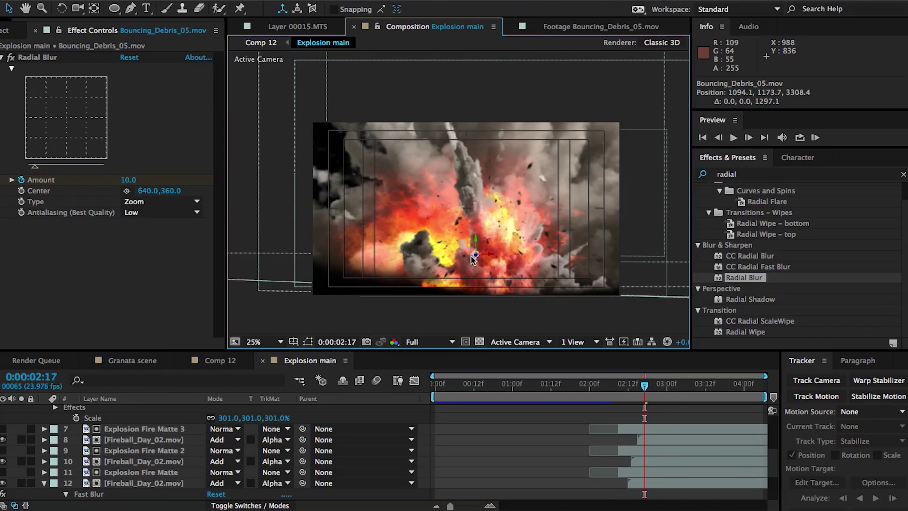
left_click_drag(480, 258, 269, 369)
scroll(160, 432, "up", 5)
left_click_drag(133, 411, 132, 479)
left_click_drag(474, 246, 464, 220)
scroll(474, 258, "up", 2)
scroll(474, 257, "down", 1)
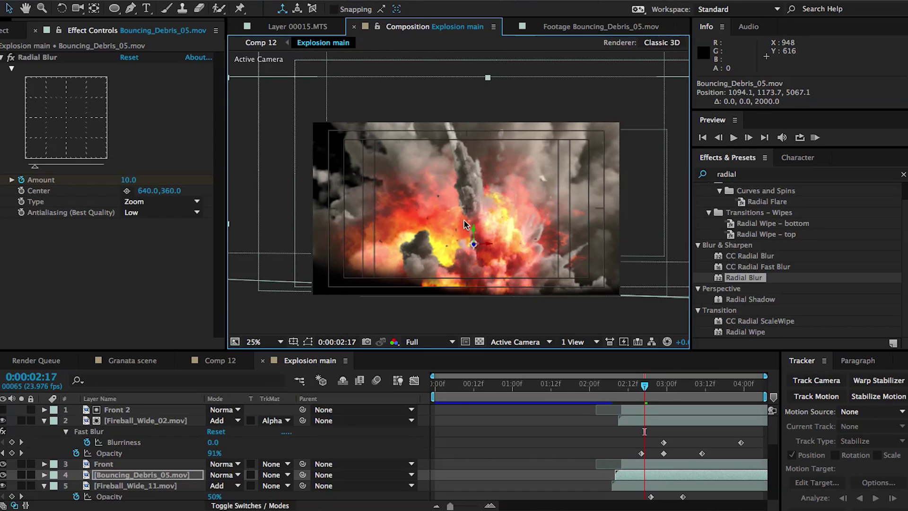
- Compare the view with the debris hidden and shown, undo its reordering, and place the layer directly above the Front layer instead
left_click(4, 475)
left_click(4, 476)
scroll(420, 281, "up", 1)
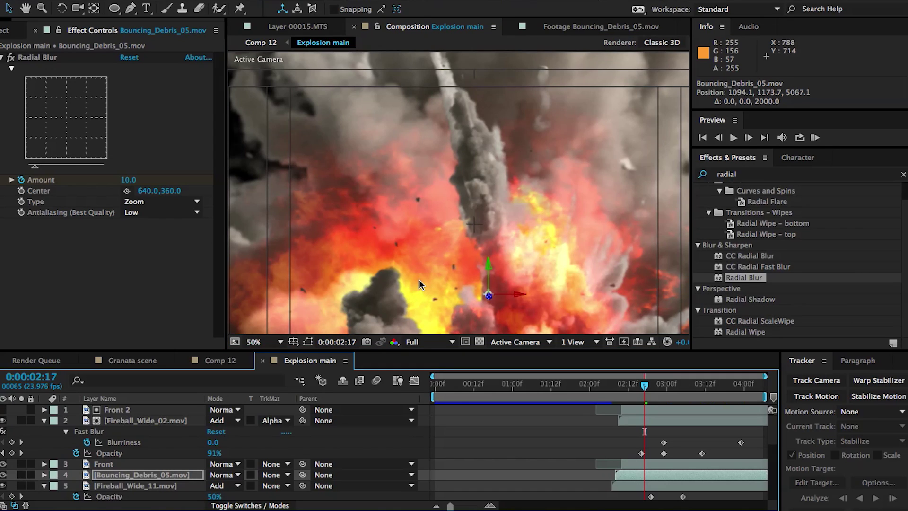
key("ctrl+z")
key("ctrl+z")
key("ctrl+z")
key("ctrl+z")
key("ctrl+z")
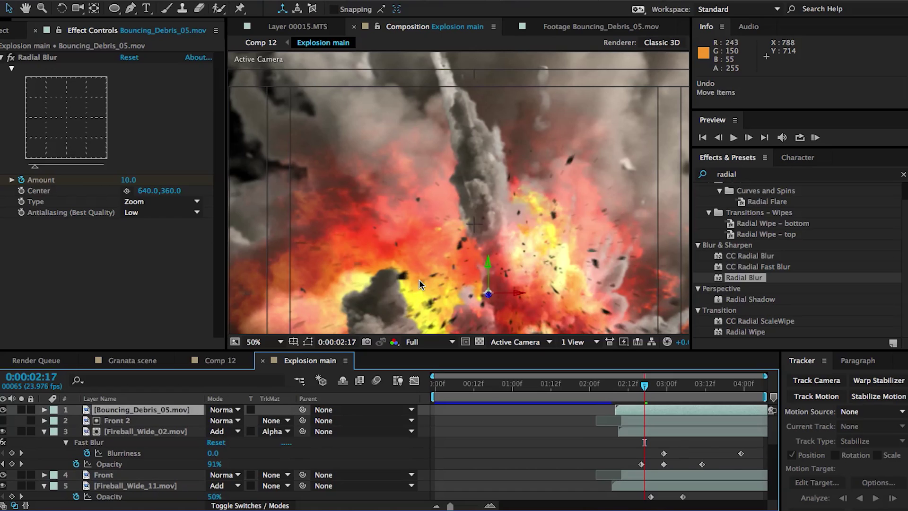
left_click_drag(122, 410, 118, 465)
- Isolate the debris layer over the transparency grid at 0:00:02:12 and shift the layer to start at 0:00:02:06
left_click(250, 506)
scroll(399, 211, "down", 1)
left_click(627, 385)
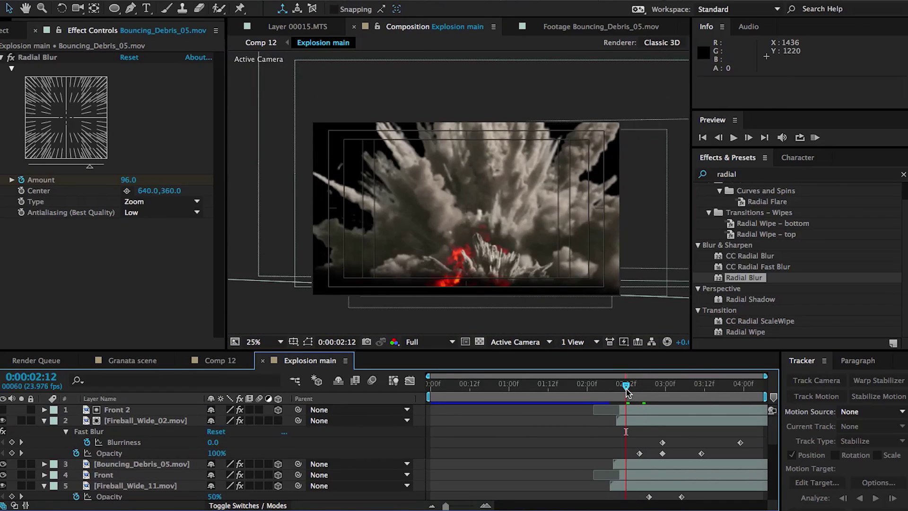
left_click_drag(643, 465, 619, 465)
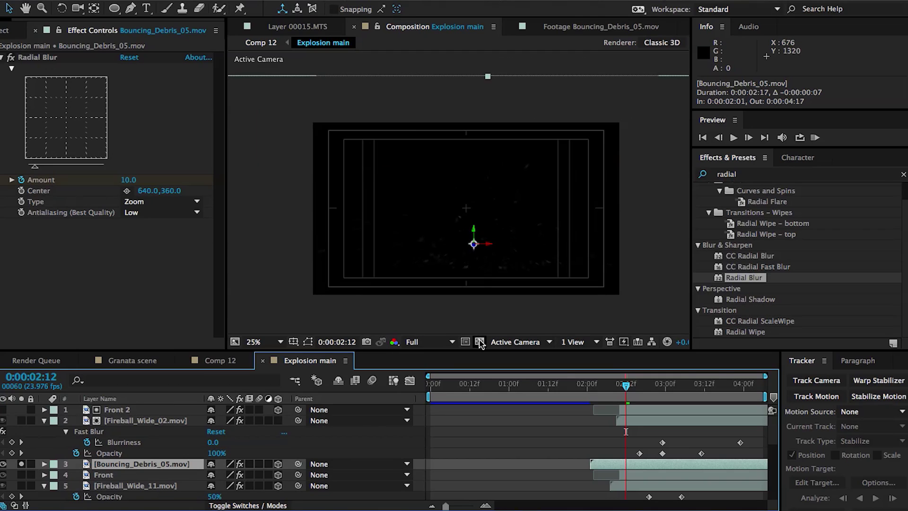
left_click(480, 342)
mouse_move(608, 465)
left_mouse_down()
mouse_move(633, 466)
mouse_move(622, 466)
left_mouse_up()
- Raise the debris layer's scale keyframe at 0:00:02:12 to 1264%, end the solo view, and move the debris slightly up in the frame
key("s")
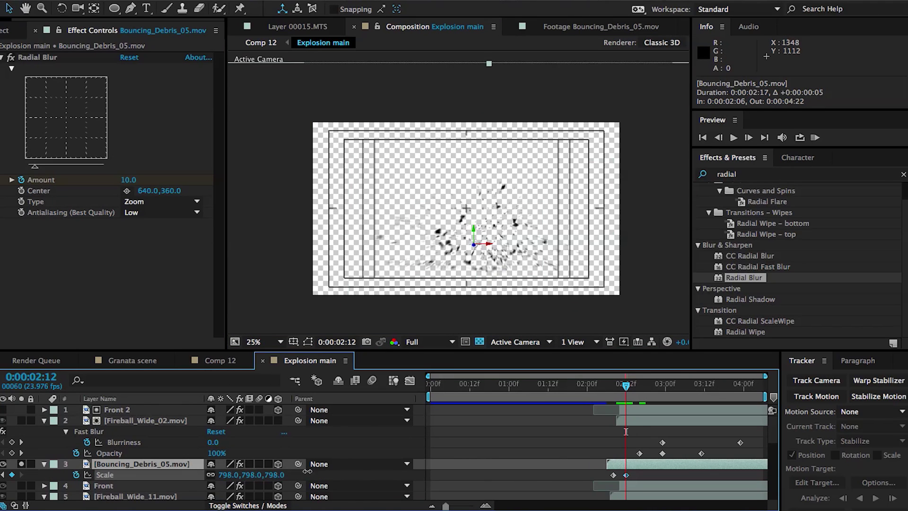
left_click_drag(307, 472, 595, 469)
left_click(20, 464)
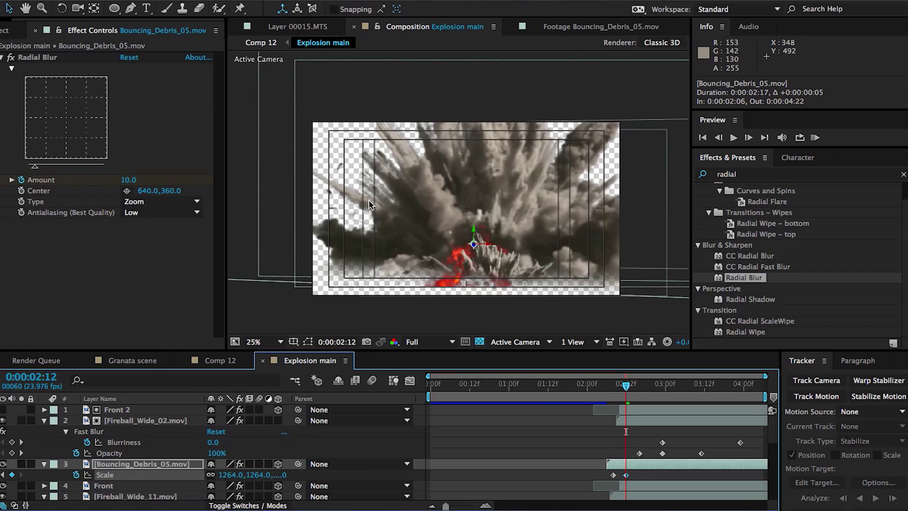
left_click_drag(475, 235, 465, 216)
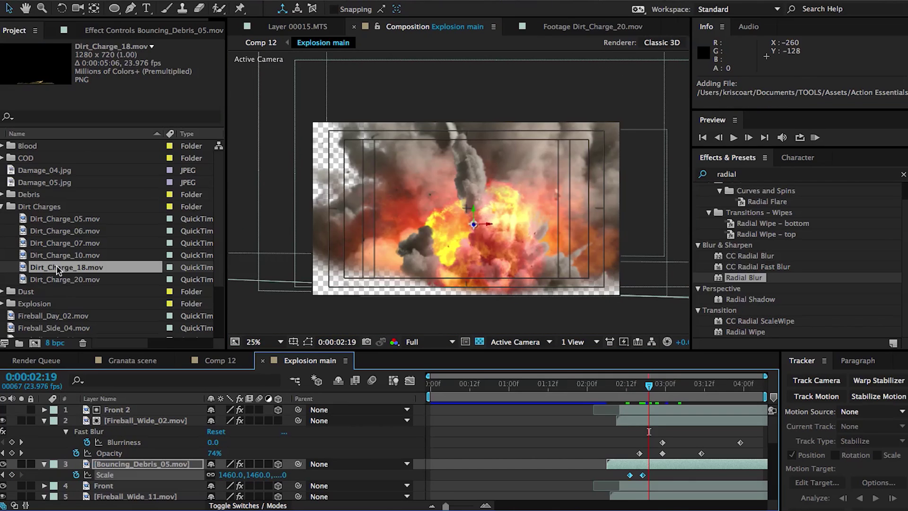
- Add Dirt_Charge_18.mov as a 3D layer below the Front layer and push it back to a Z position of 1344
left_click_drag(57, 269, 280, 467)
left_click_drag(467, 209, 412, 254)
scroll(142, 426, "down", 5)
left_click_drag(132, 410, 133, 437)
left_click_drag(468, 209, 403, 244)
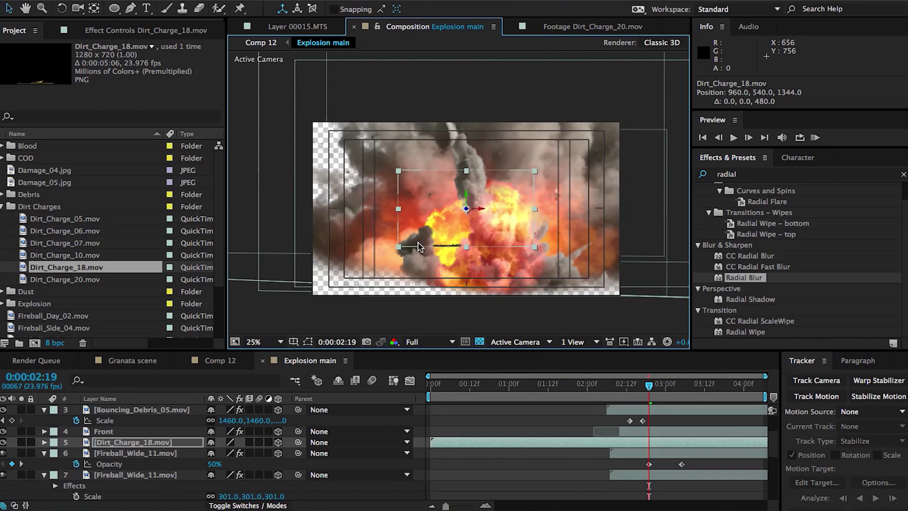
- Scale the Dirt_Charge_18 layer to 182% and move its anchor point down to the base of the dirt plume
left_click(148, 461)
left_click(135, 443)
key("s")
left_click_drag(255, 455, 303, 454)
key("y")
left_click_drag(466, 200, 464, 263)
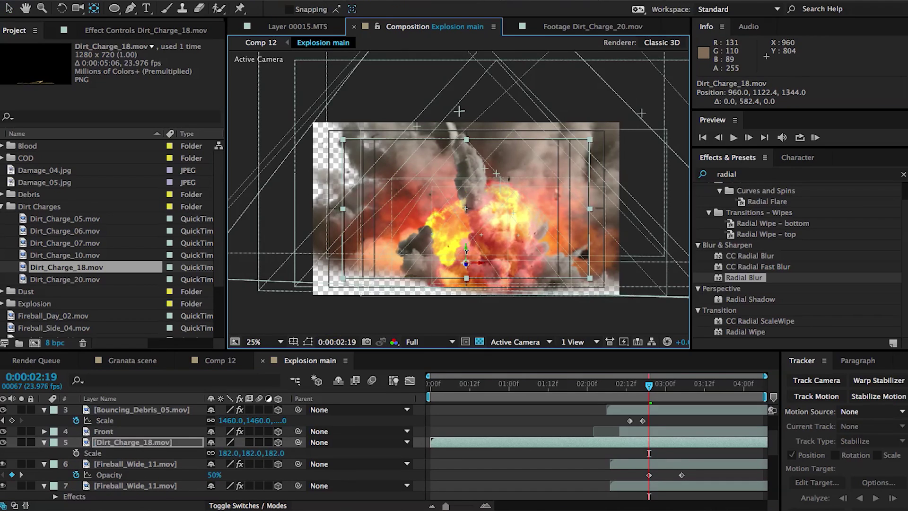
left_click(9, 9)
- Solo the Dirt_Charge_18 layer, time-stretch it to 60%, and shift it to start at 0:00:02:10
left_click(21, 443)
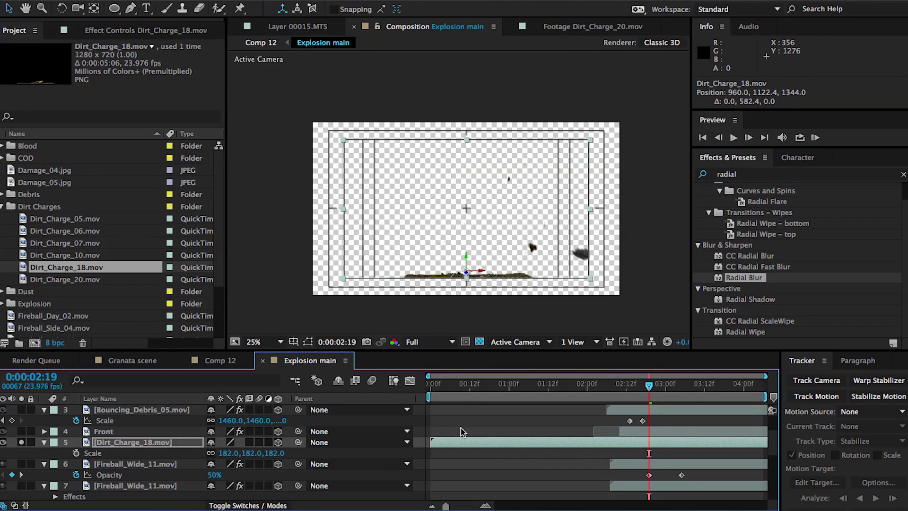
right_click(464, 443)
mouse_move(502, 121)
left_click(674, 146)
type("60")
key("Return")
left_click_drag(460, 444, 648, 446)
- Tilt the Dirt_Charge_18 layer with a Z rotation of 19°
key("r")
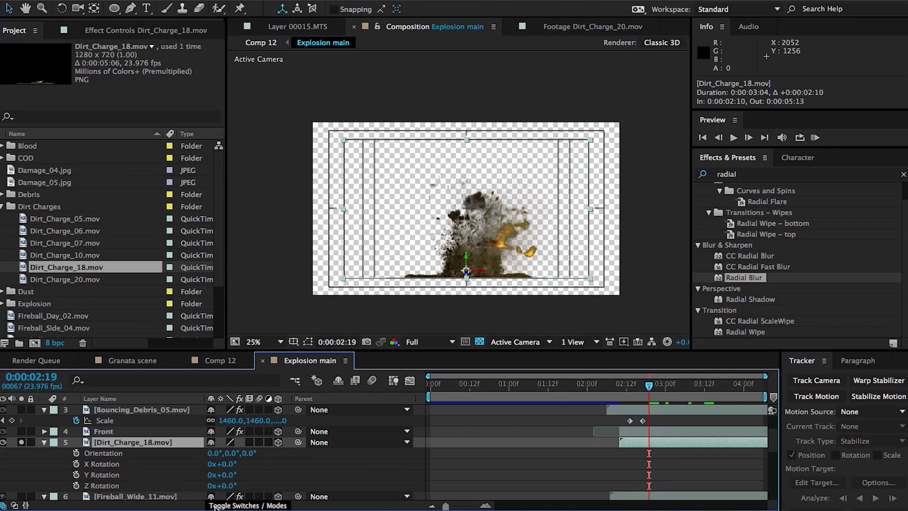
left_click_drag(228, 475, 238, 485)
key("super+z")
- Draw a closed curved mask around the dirt plume with the Pen tool, feather it by 70 pixels, and end the solo view
left_click(131, 9)
left_click(622, 264)
left_click_drag(467, 280, 428, 218)
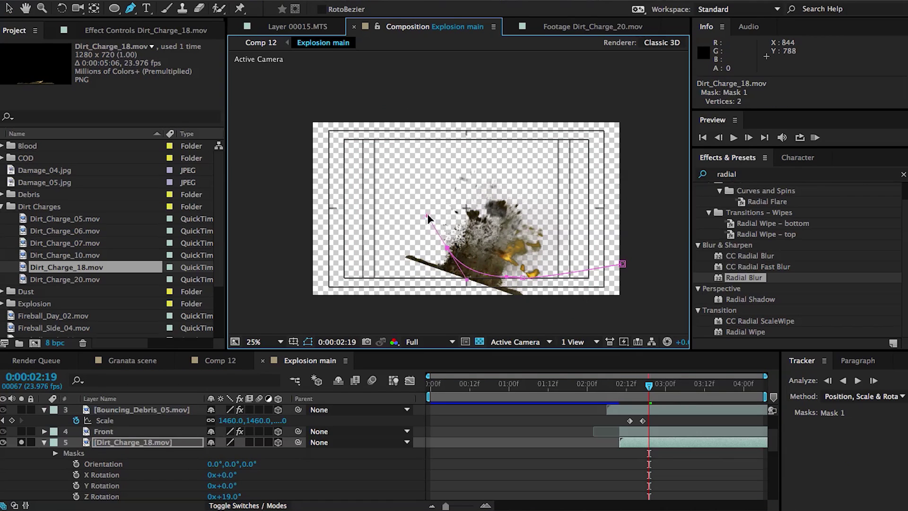
left_click(622, 264)
key("f")
left_click_drag(227, 465, 266, 464)
left_click(21, 442)
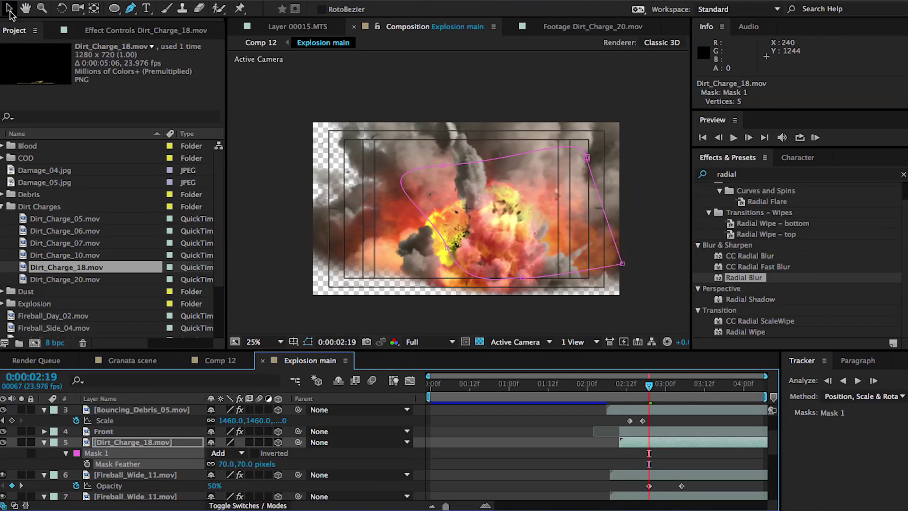
- Move the dirt charge to the right side of the blast's base, about X 1483, Y 1114, and set its scale to 153%
left_click(8, 9)
left_click_drag(476, 279, 531, 276)
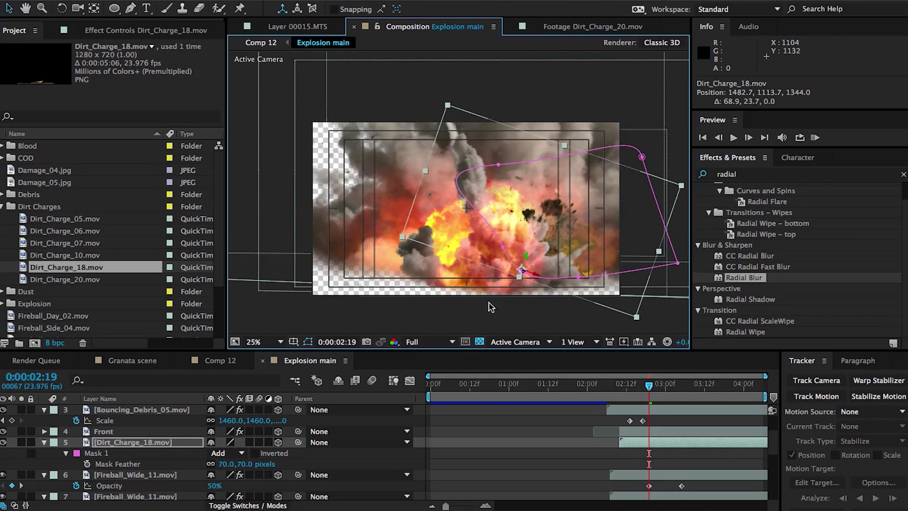
key("s")
left_click_drag(264, 454, 258, 453)
- Apply the Tint effect to the dirt charge layer, mapping black to grey 808080 and white to pale cream, with a 60% tint amount
left_click(753, 175)
type("tint")
left_click_drag(733, 231, 147, 443)
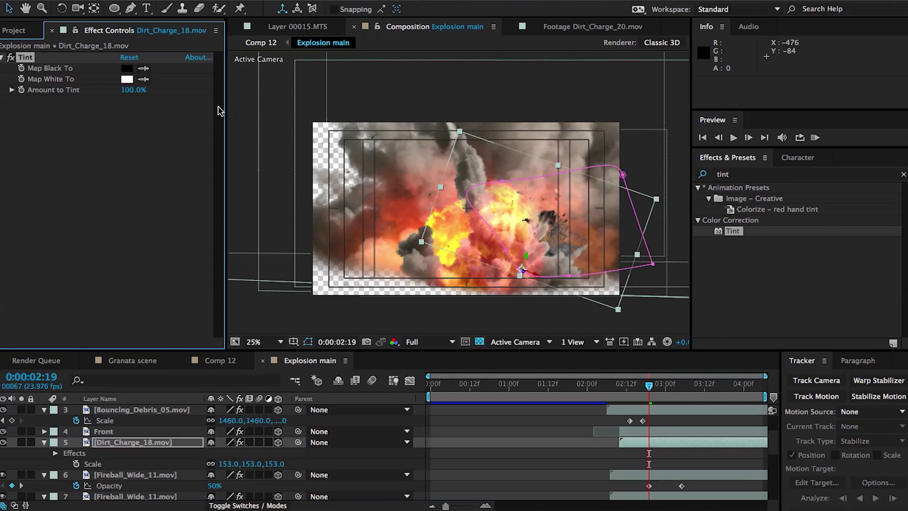
left_click(127, 79)
left_click(285, 95)
left_click(127, 68)
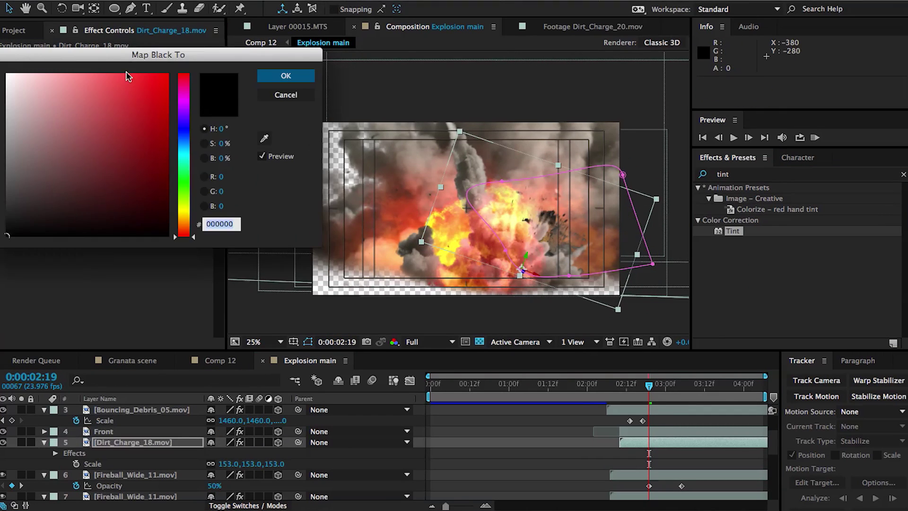
left_click(7, 196)
key("Return")
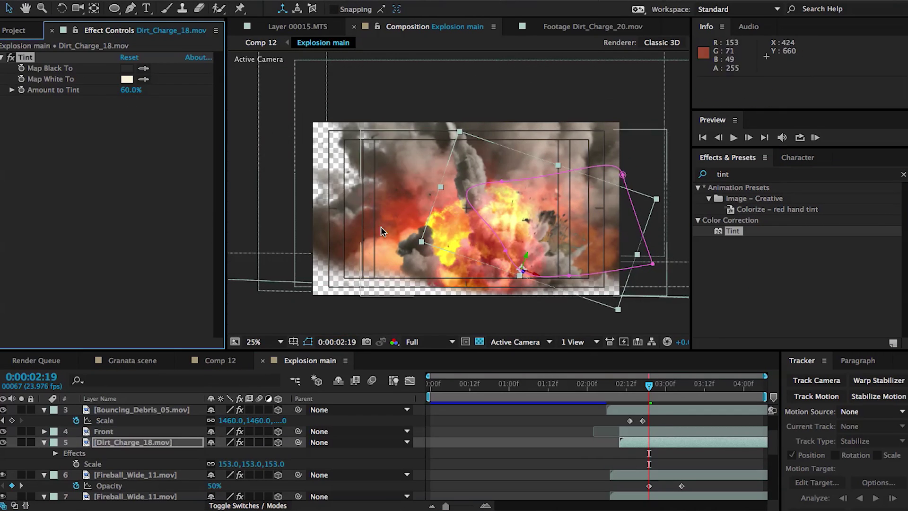
key("k")
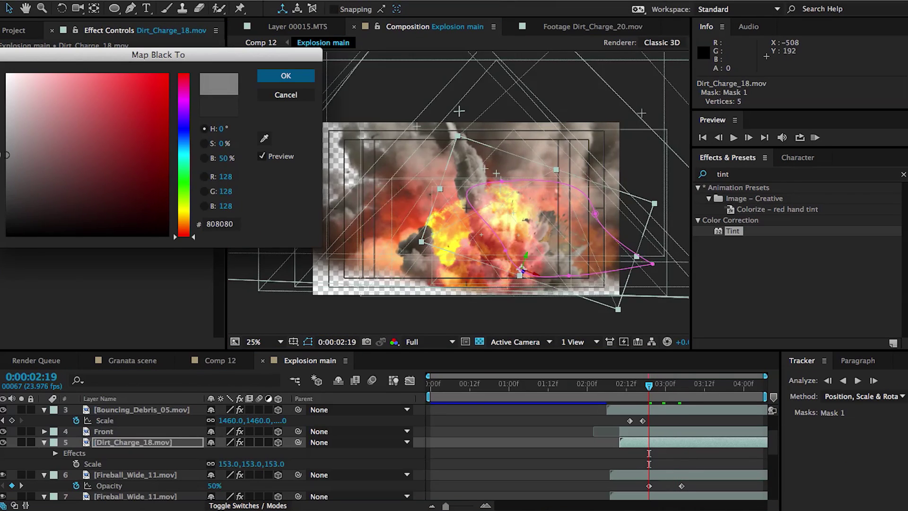
key("Return")
- Set the dirt charge layer's opacity to 80% and its scale to 100%
key("t")
left_click(219, 453)
type("80")
key("Return")
mouse_move(664, 392)
left_mouse_down()
mouse_move(679, 390)
mouse_move(652, 388)
left_mouse_up()
key("s")
left_click(275, 454)
type("100")
key("Return")
- Step through the blast to 0:00:03:03 and duplicate the Dirt_Charge_18 layer
left_click(646, 388)
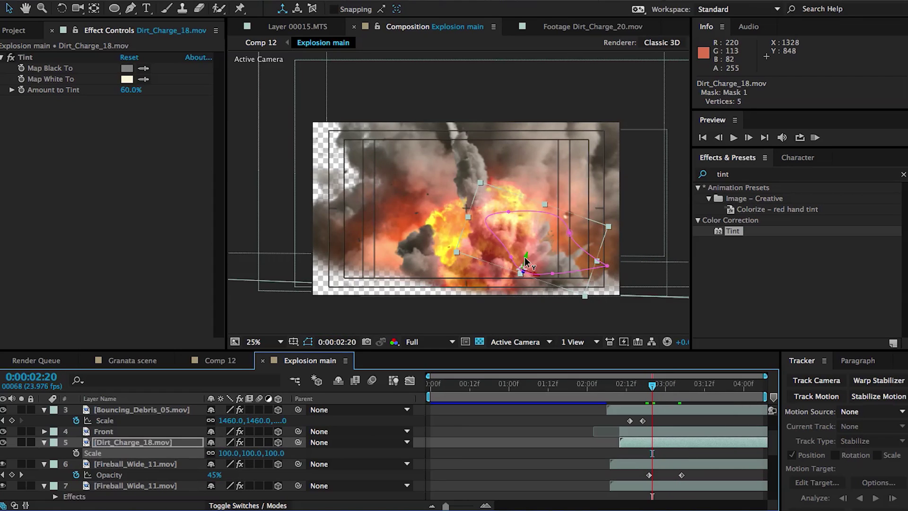
key("Page_Down")
key("Page_Down")
key("Page_Down")
key("Page_Down")
key("Page_Down")
key("Page_Down")
key("Page_Down")
key("ctrl+d")
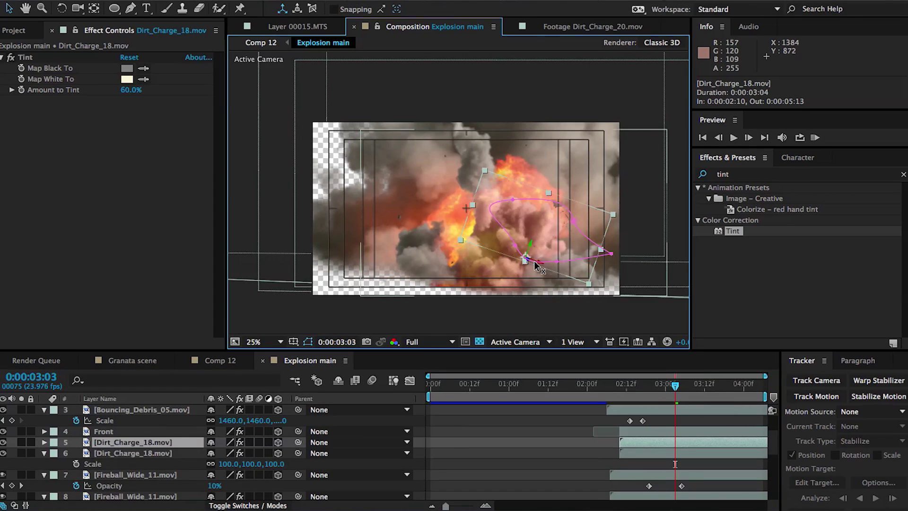
- Set the duplicated dirt charge's Z rotation to -32° and move it toward the blast's centre, to about X 946, Y 997
left_click_drag(535, 261, 498, 247)
key("r")
left_click_drag(228, 486, 198, 481)
left_click_drag(487, 253, 468, 265)
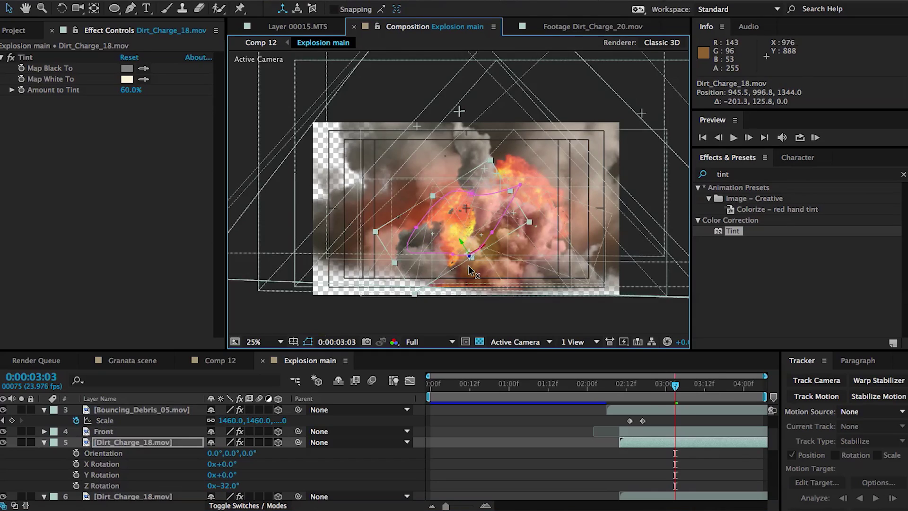
- Find the Directional Blur effect and apply it to the duplicated dirt charge layer at 0:00:02:23
left_click_drag(676, 384, 663, 384)
left_click(731, 174)
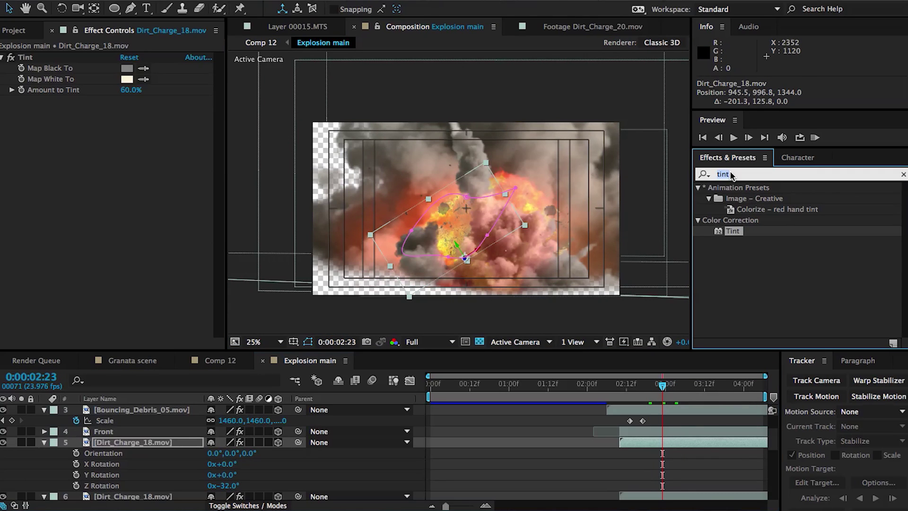
type("direction")
left_click_drag(752, 198, 187, 147)
- Paste the Directional Blur onto the original Dirt_Charge_18 layer and set its direction to 55°
scroll(108, 454, "down", 3)
left_click(114, 464)
key("super+v")
left_click_drag(126, 124, 145, 120)
- Flip the original dirt charge layer horizontally with an X scale of -80% and check the blast at 0:00:03:10
left_click_drag(471, 205, 586, 258)
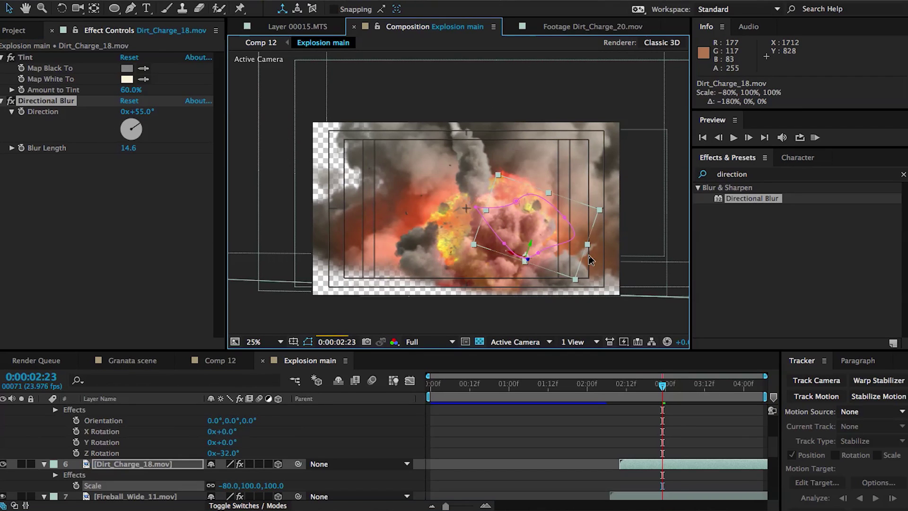
left_click(679, 384)
left_click(698, 384)
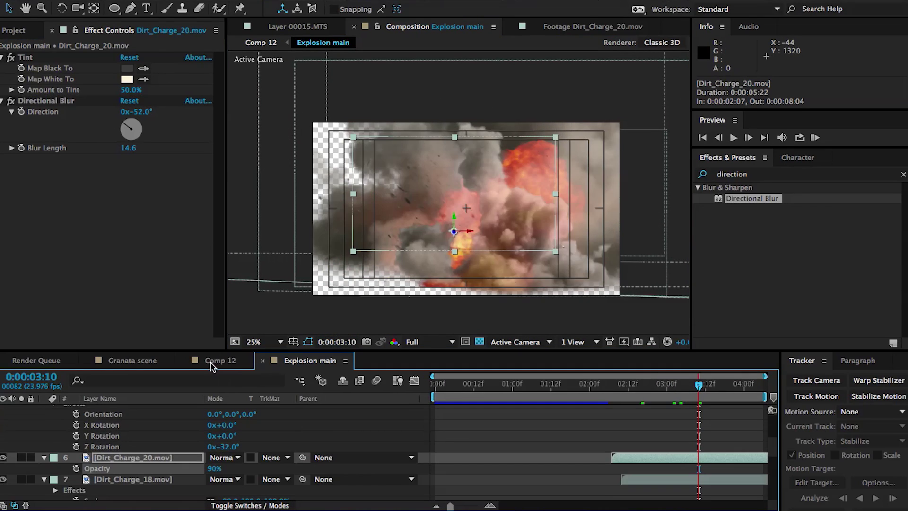
- In Comp 12, flip the Explosion main, AO Explosion 2 and Shadow Explosion 2 layers horizontally with an X scale of -105%
left_click(213, 361)
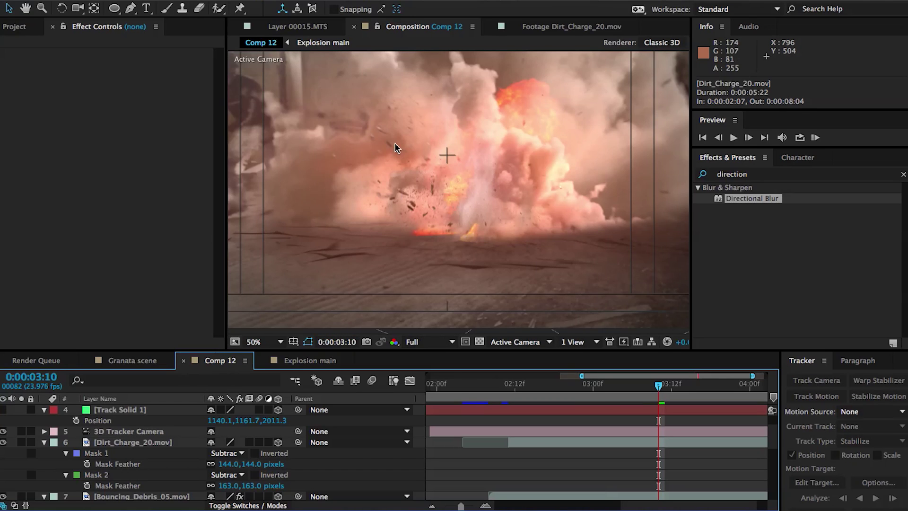
key("comma")
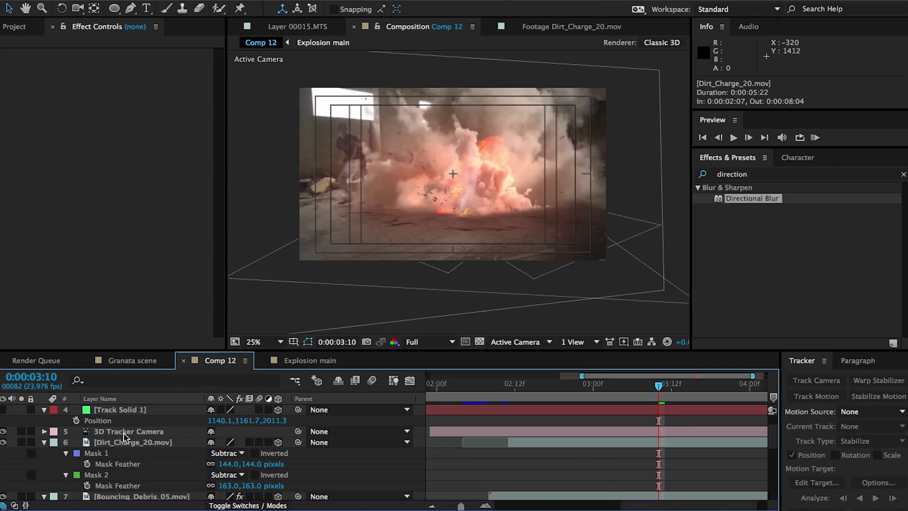
left_click(117, 465)
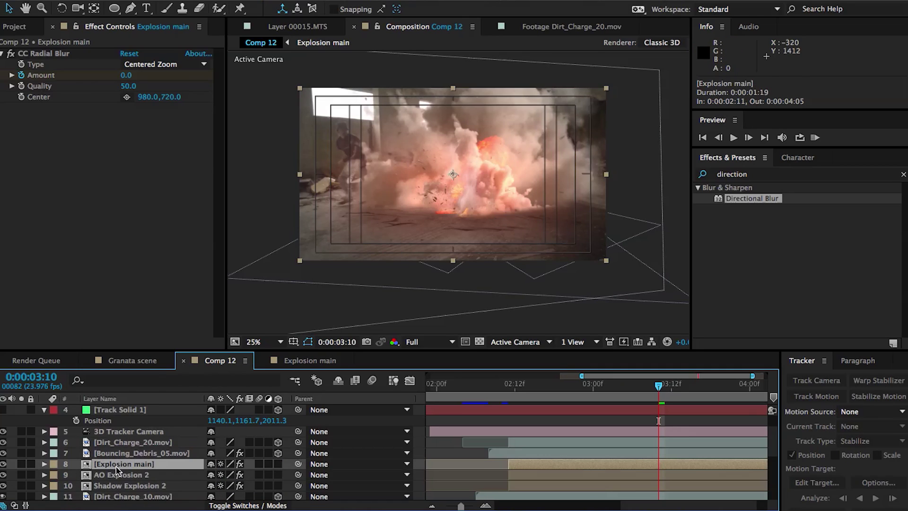
left_click(119, 487, "shift")
key("s")
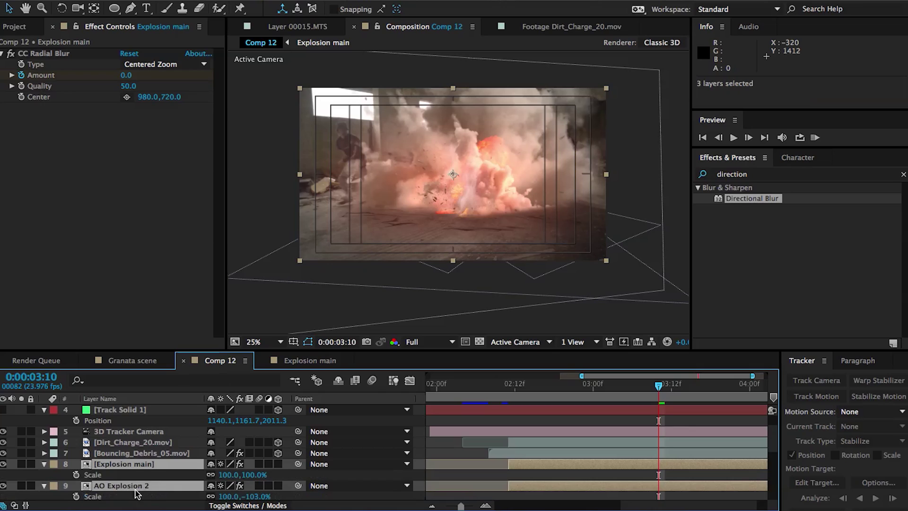
scroll(151, 488, "down", 2)
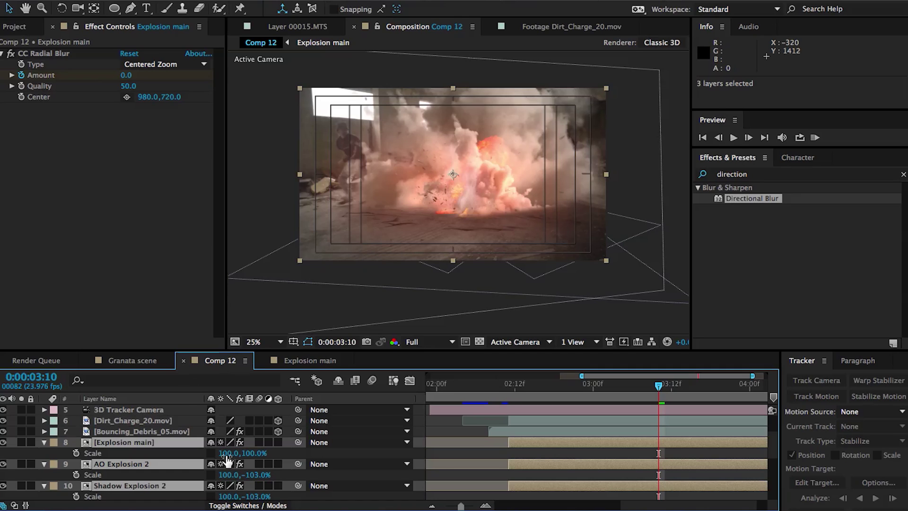
left_click_drag(227, 458, 153, 457)
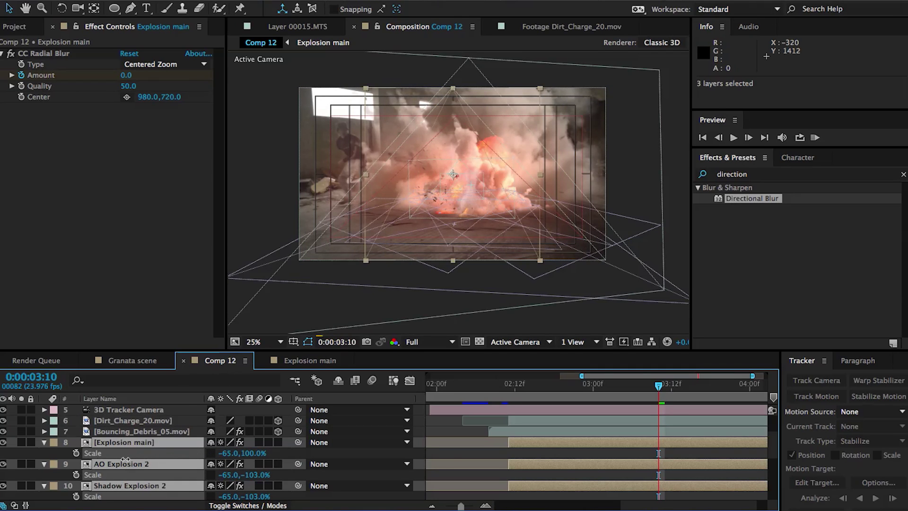
left_click_drag(118, 462, 101, 464)
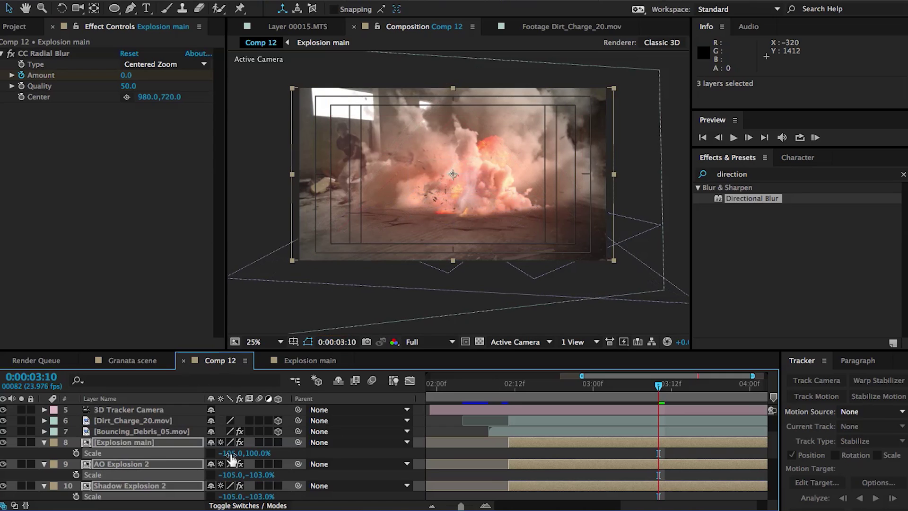
- Set the scale of Explosion main, AO Explosion 2 and Shadow Explosion 2 to -100, 100% and check the blast at 0:00:02:13
key("Return")
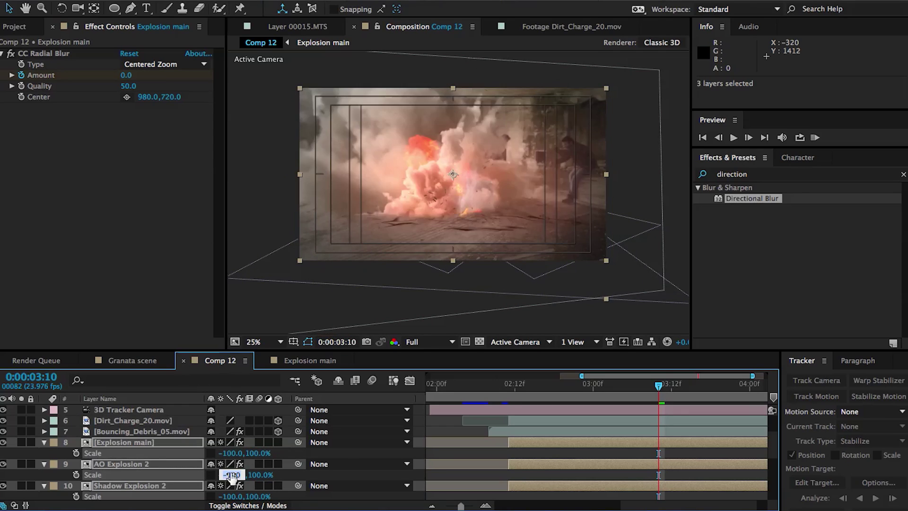
left_click(351, 455)
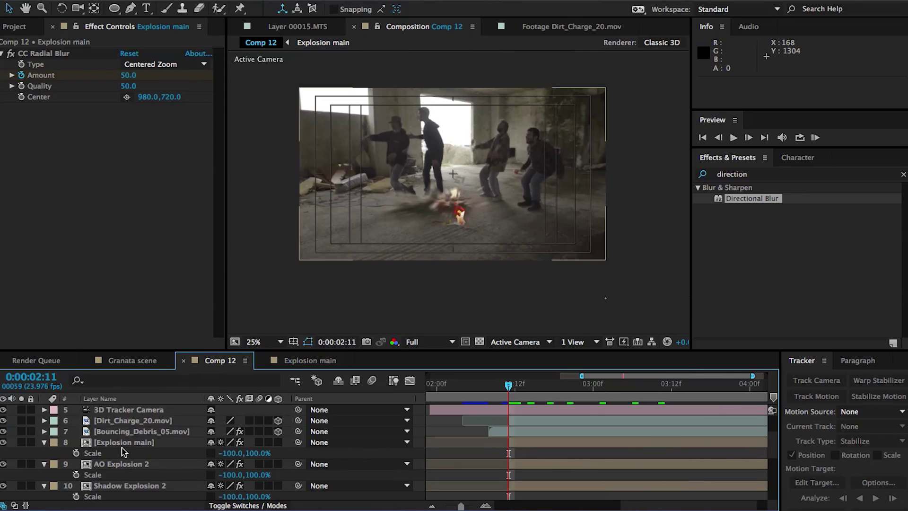
left_click(122, 446)
left_click(129, 486, "shift")
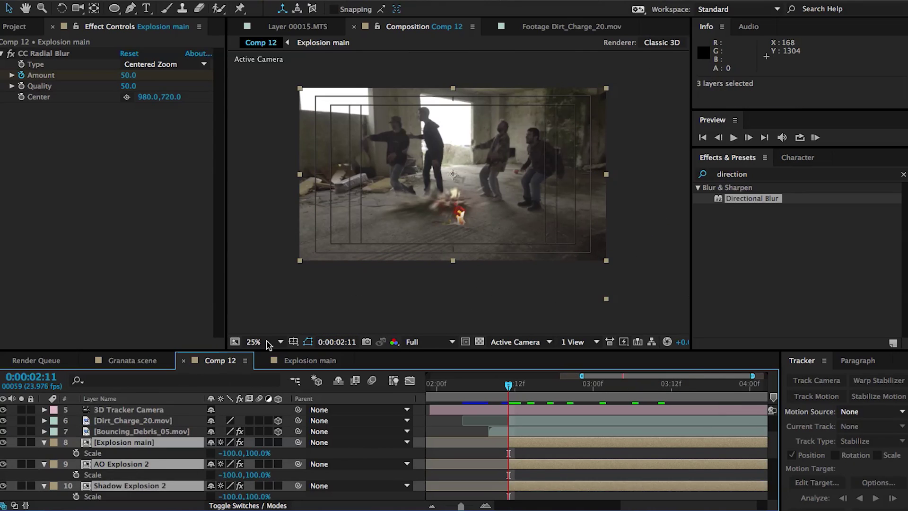
left_click_drag(508, 385, 521, 386)
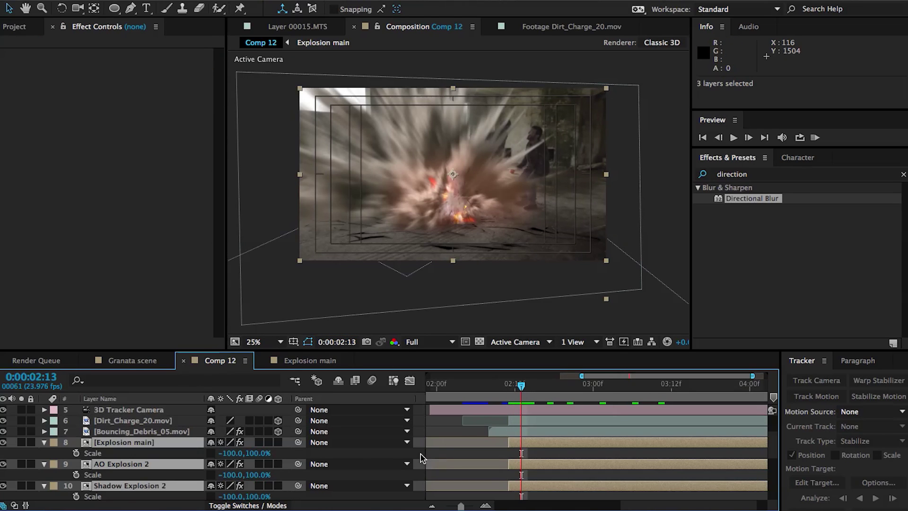
- Make the Explosion main, AO Explosion 2 and Shadow Explosion 2 layers 3D
left_click(423, 458)
scroll(423, 458, "down", 1)
left_click(278, 432)
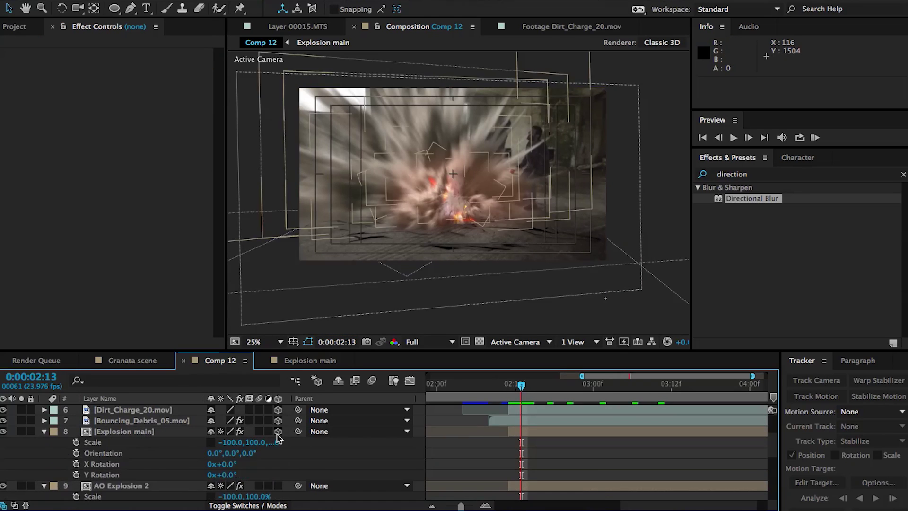
left_click(279, 485)
scroll(279, 490, "down", 1)
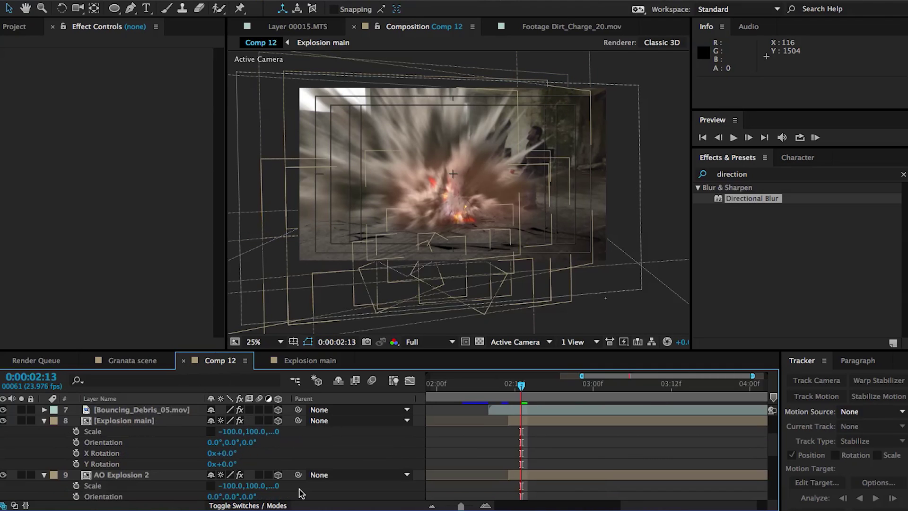
scroll(300, 493, "down", 8)
left_click(278, 464)
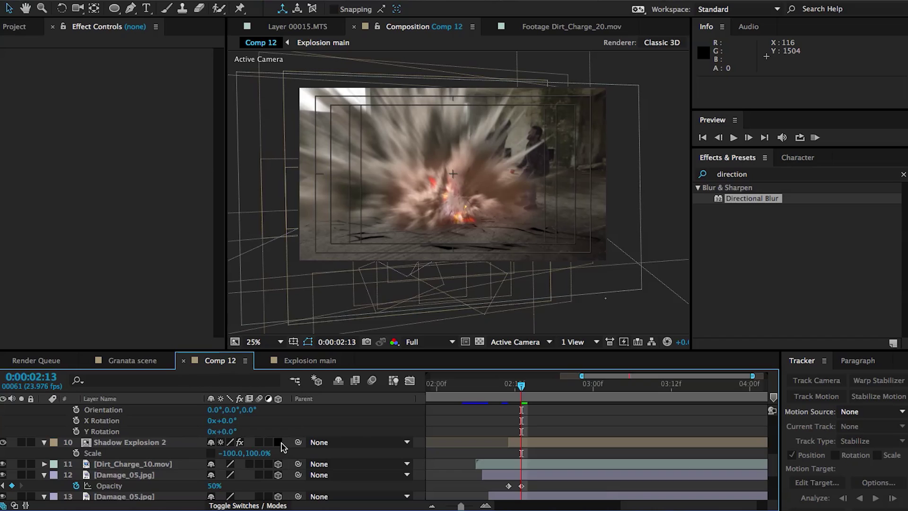
left_click(278, 443)
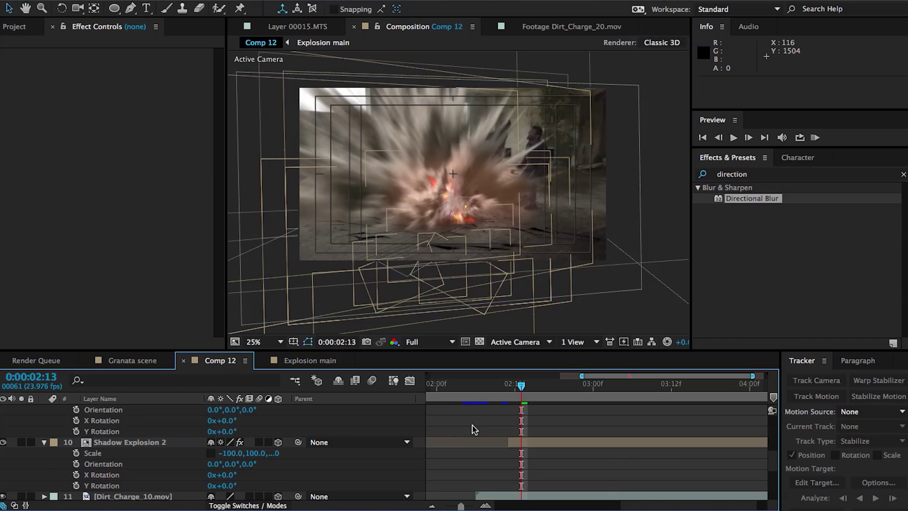
- Rotate the three explosion layers together around the Y axis to an orientation of about 10.1° at 0:00:02:12
scroll(474, 429, "up", 3)
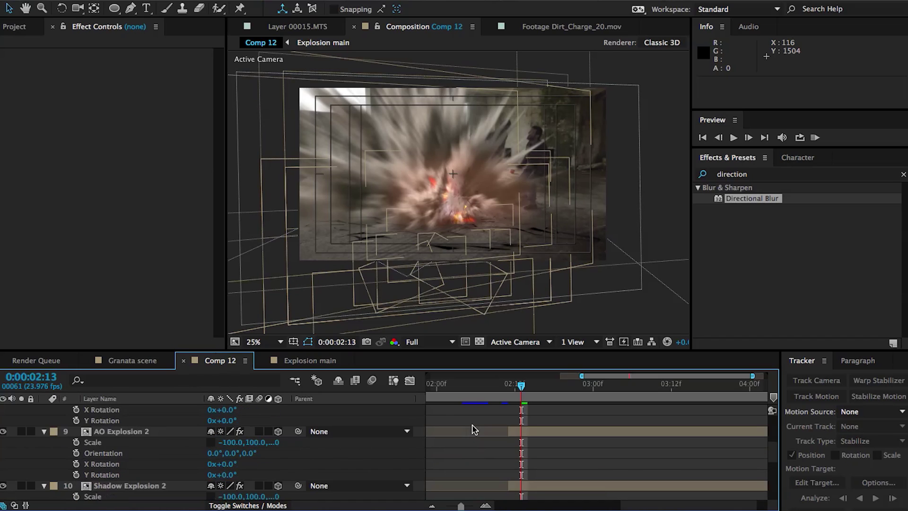
left_click(139, 439)
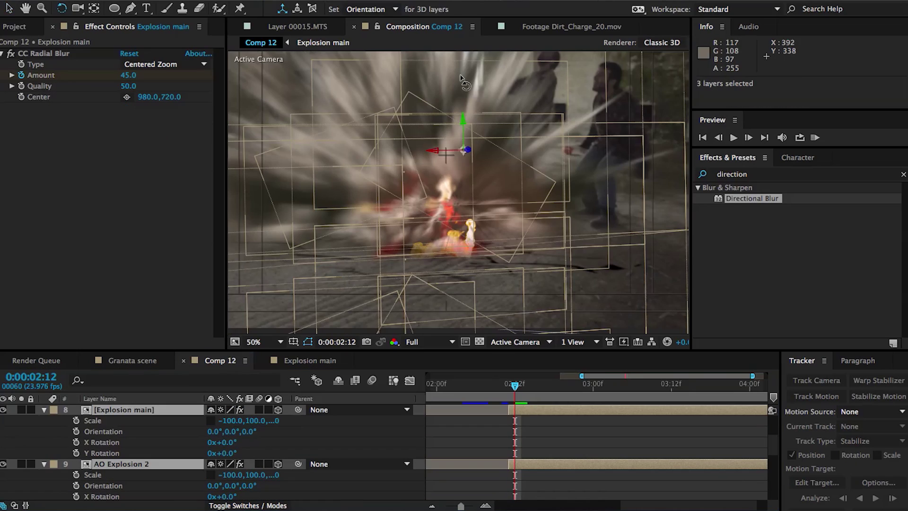
mouse_move(462, 121)
left_mouse_down()
mouse_move(454, 124)
mouse_move(464, 126)
left_mouse_up()
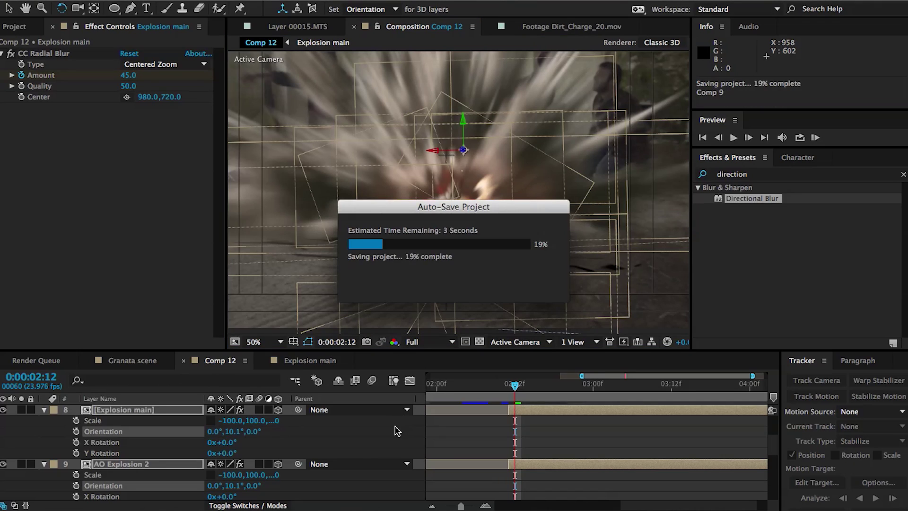
left_click(396, 431)
scroll(399, 161, "down", 2)
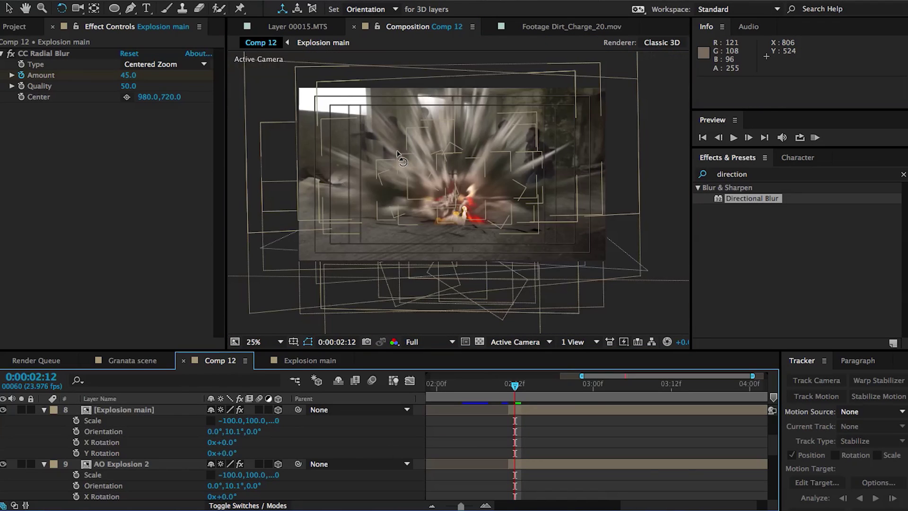
- Go to 0:00:03:16 and collapse the properties of the three explosion layers
left_click(528, 384)
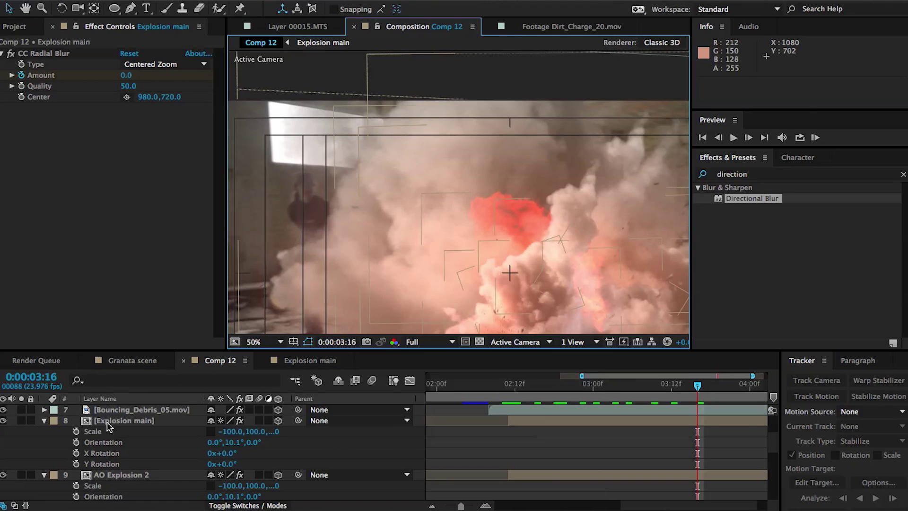
left_click(109, 422)
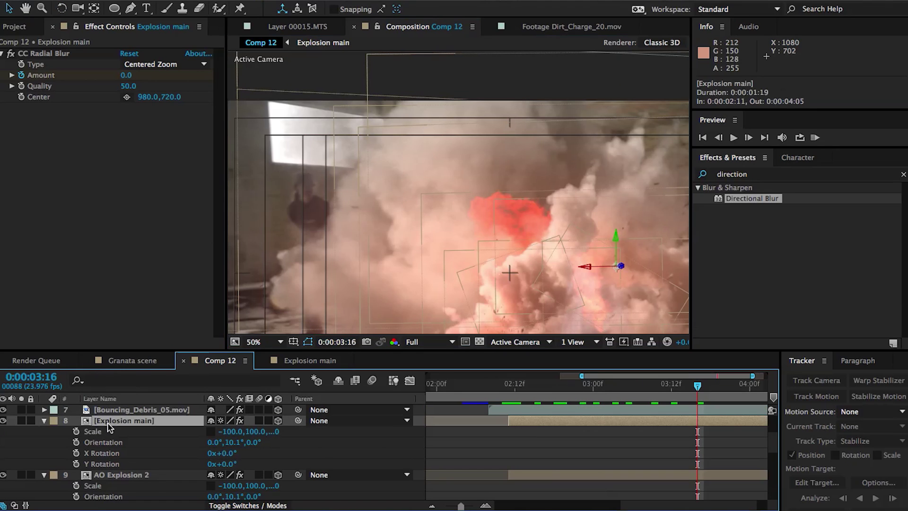
left_click(40, 423)
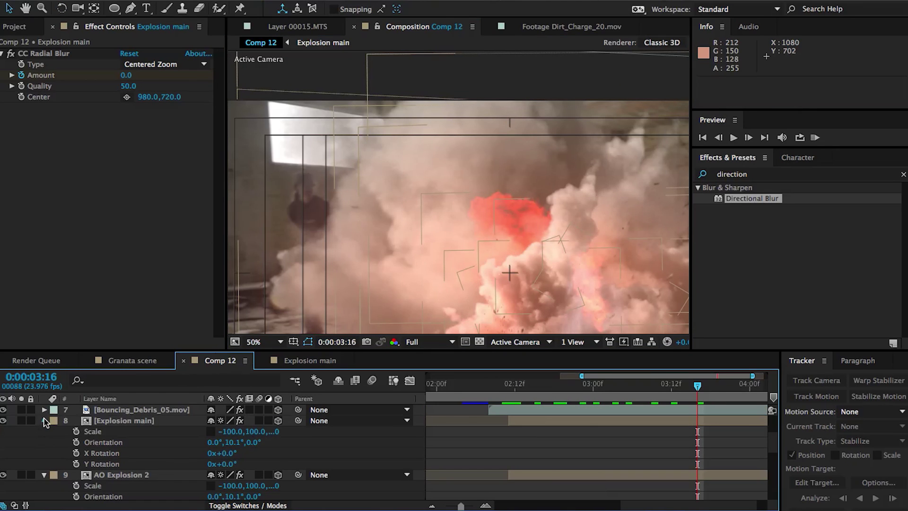
left_click(44, 421)
left_click(44, 432)
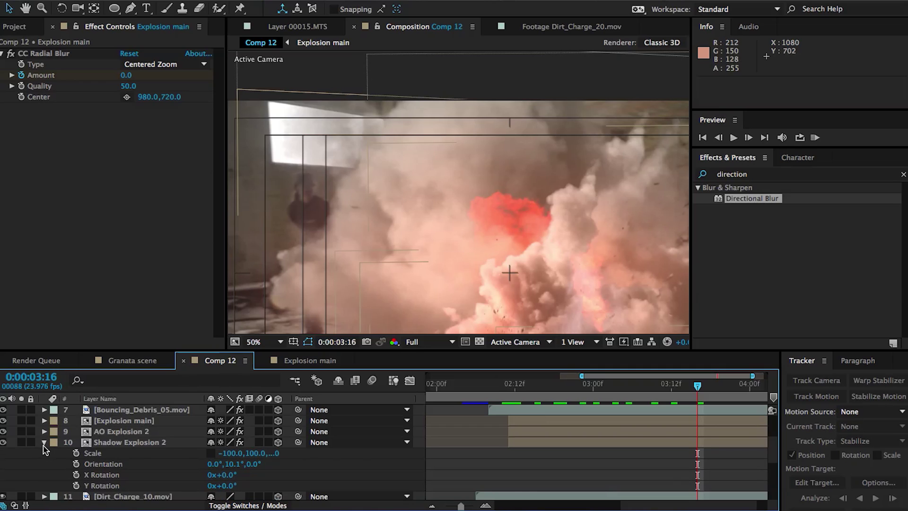
left_click(44, 443)
- Duplicate the Explosion main layer and rename the copy Explosion Light spots
left_click(125, 421)
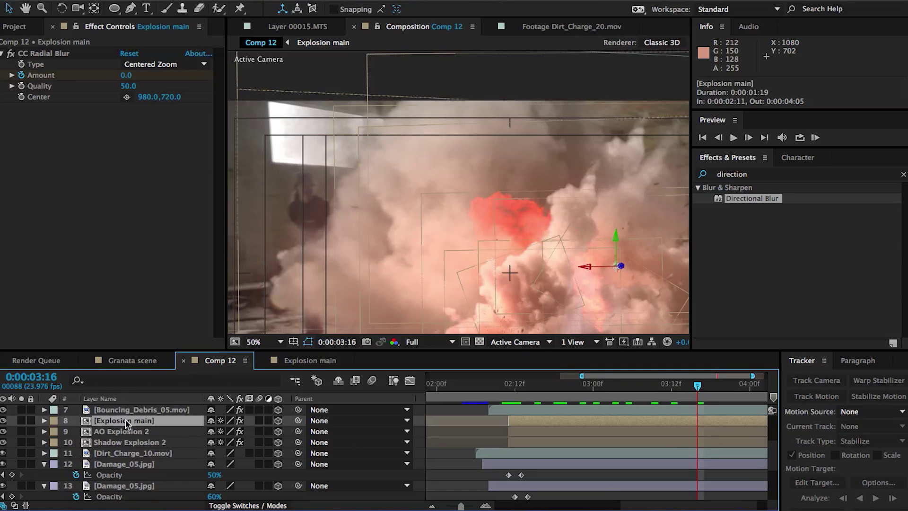
key("ctrl+d")
key("Return")
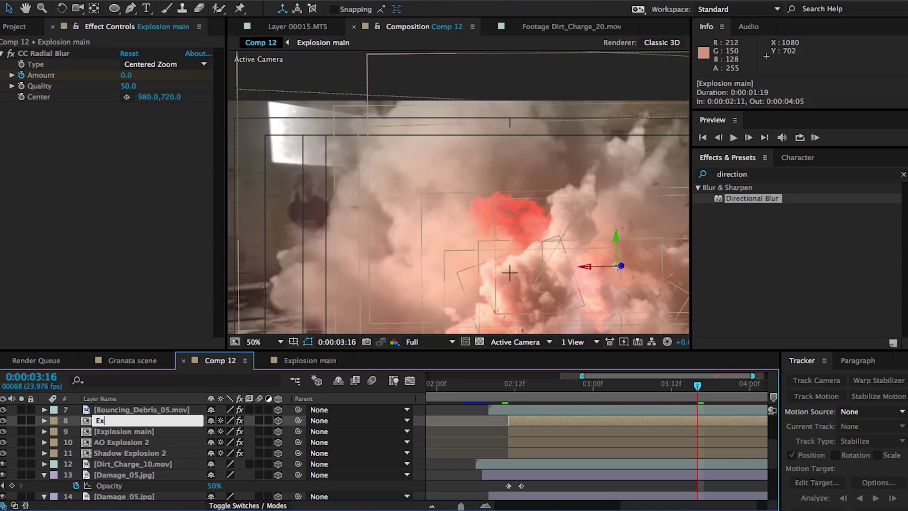
type("Explosion Light spots")
key("Return")
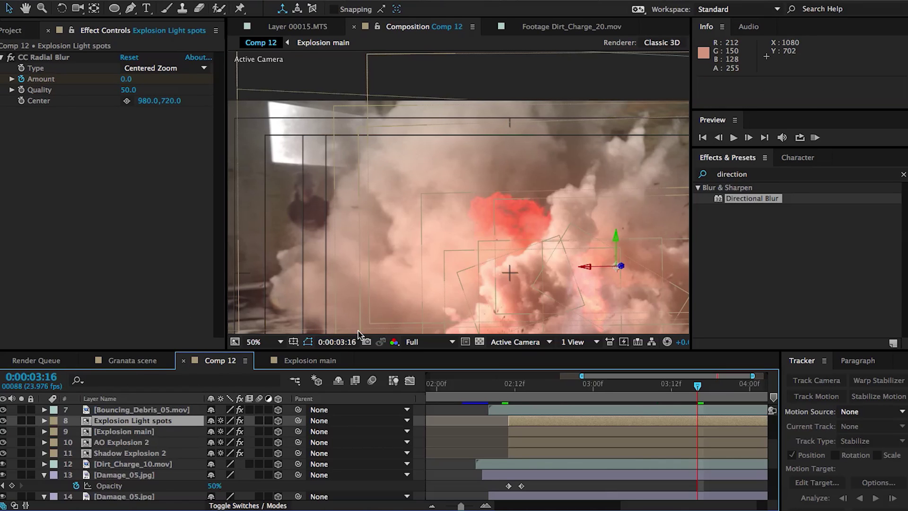
- Apply Brightness & Contrast to the Explosion Light spots layer and set its brightness to 50
left_click(738, 174)
type("brigh")
left_click_drag(740, 241, 583, 428)
left_click(122, 123)
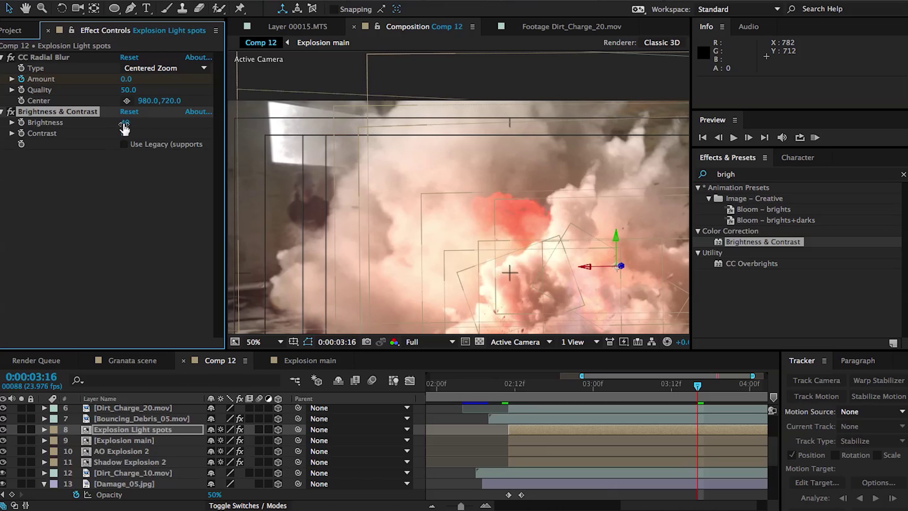
type("50")
key("Return")
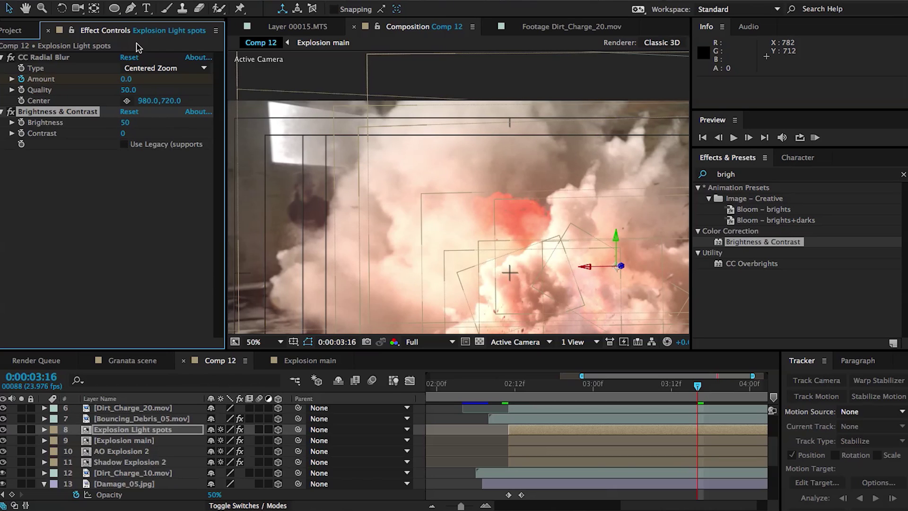
- Draw an elliptical mask over the bright window on Explosion Light spots and feather it by 123 pixels
left_click(114, 8)
scroll(458, 192, "down", 2)
left_click_drag(351, 119, 437, 194)
key("f")
left_click_drag(246, 450, 307, 449)
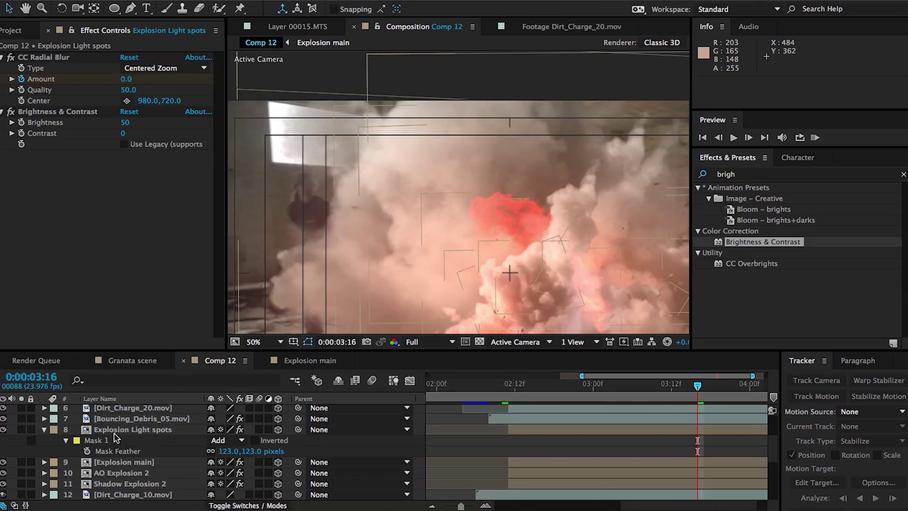
- Set the Explosion Light spots blending mode to Add and increase its mask feather to 384 pixels
left_click(116, 431)
left_click(247, 505)
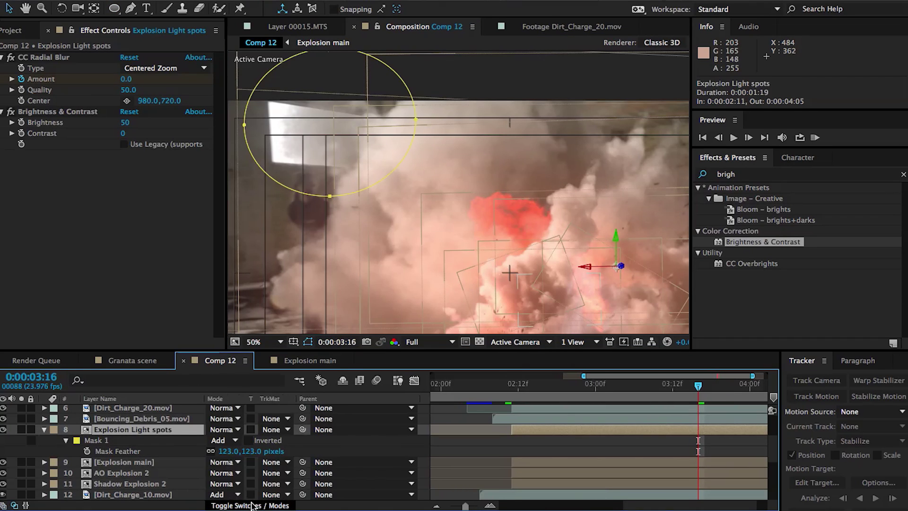
left_click(235, 429)
left_click(236, 125)
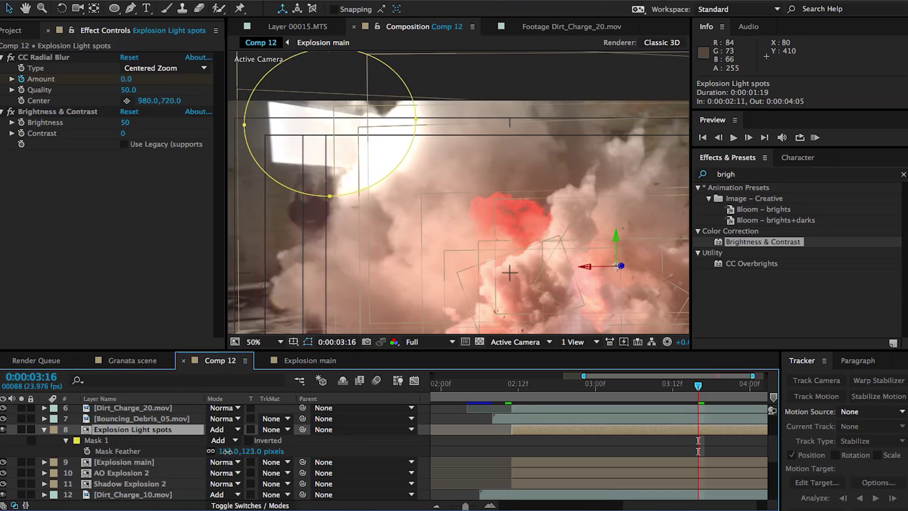
left_click_drag(228, 451, 380, 436)
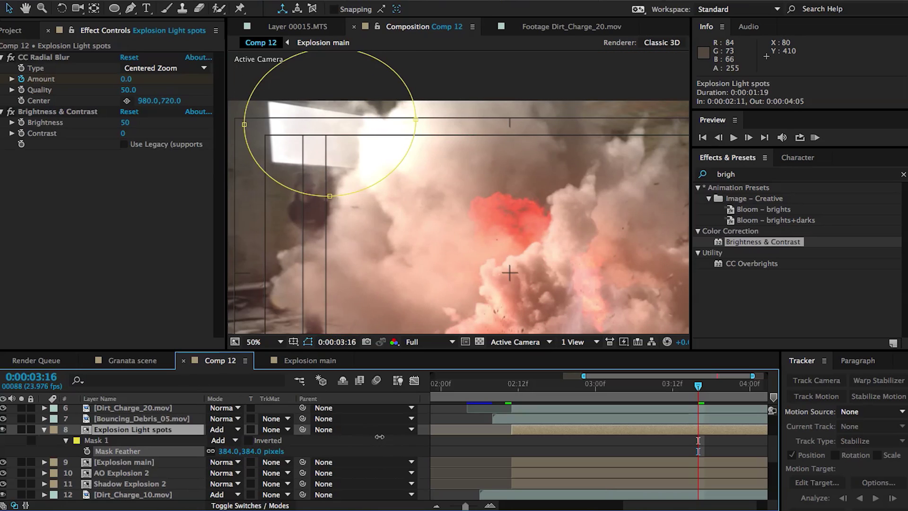
- Set the opacity of the Explosion Light spots layer to 80%
key("t")
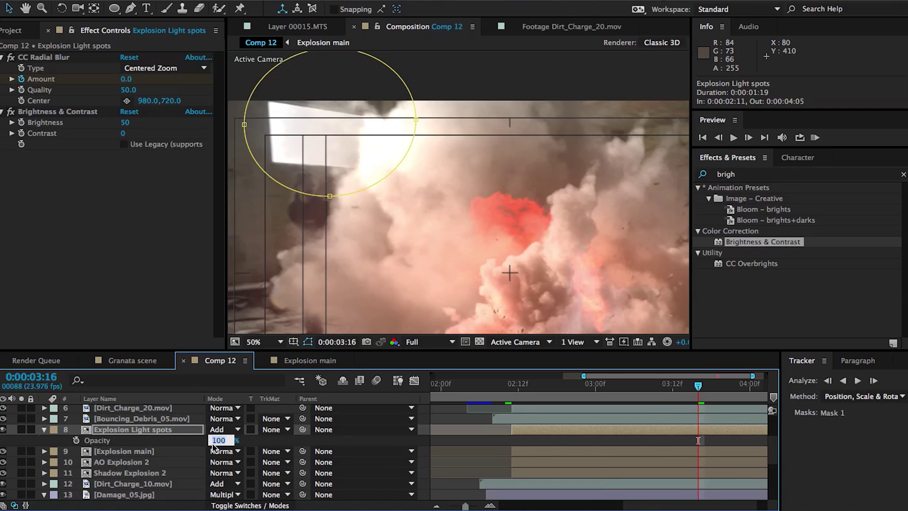
type("70")
key("Return")
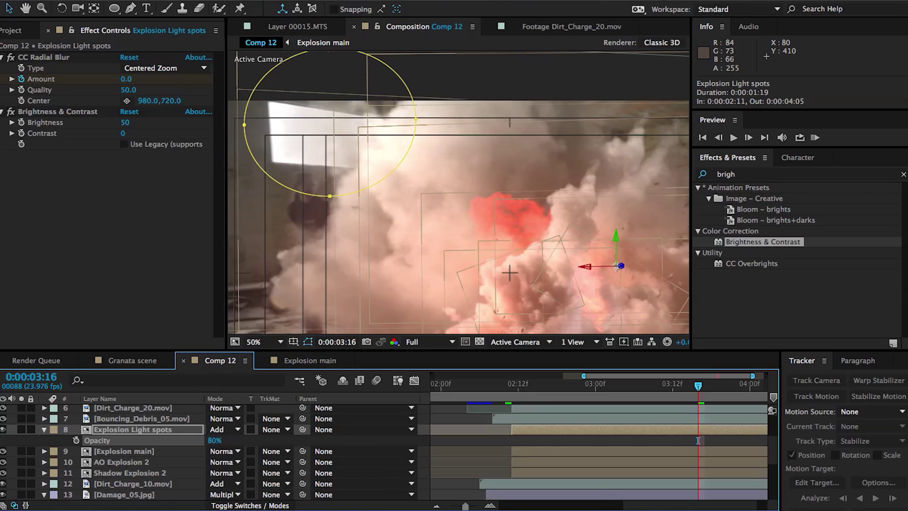
left_click(397, 444)
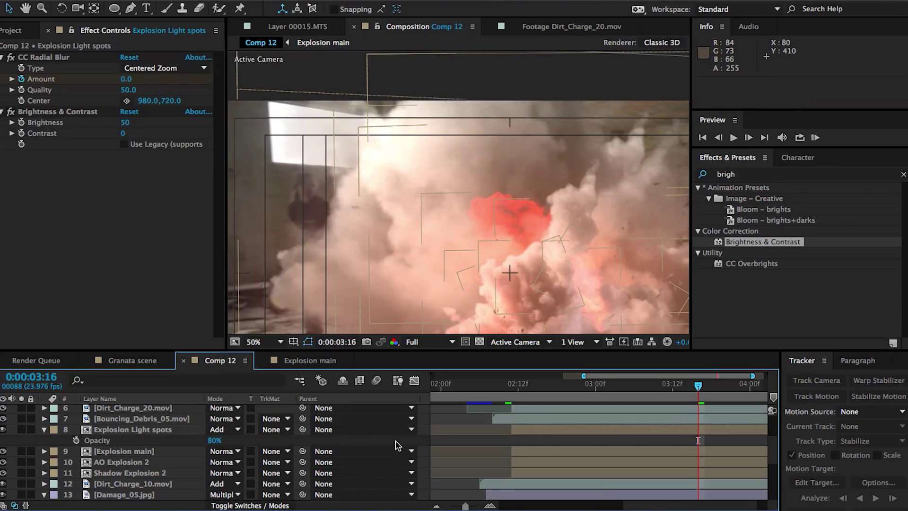
- Open Dust_AtCam_01.mov from the Dust folder and scrub through its opening frames
scroll(435, 199, "down", 2)
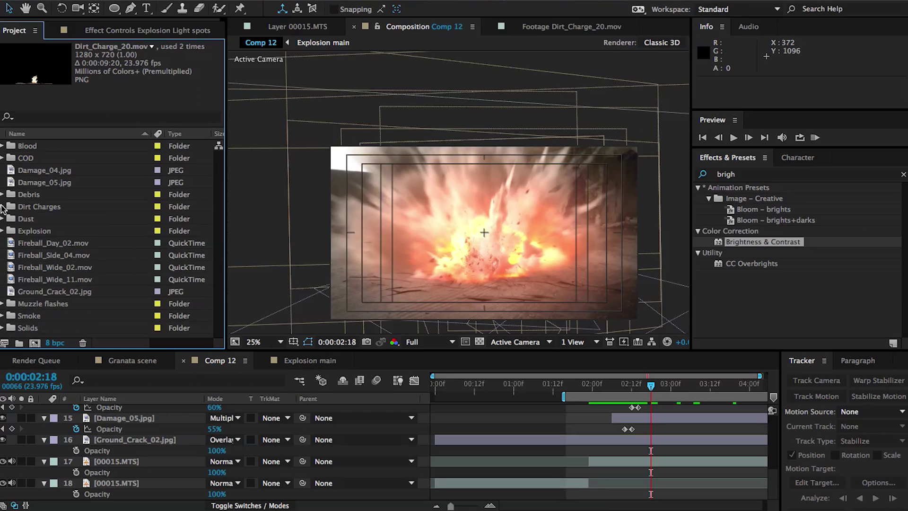
left_click(3, 219)
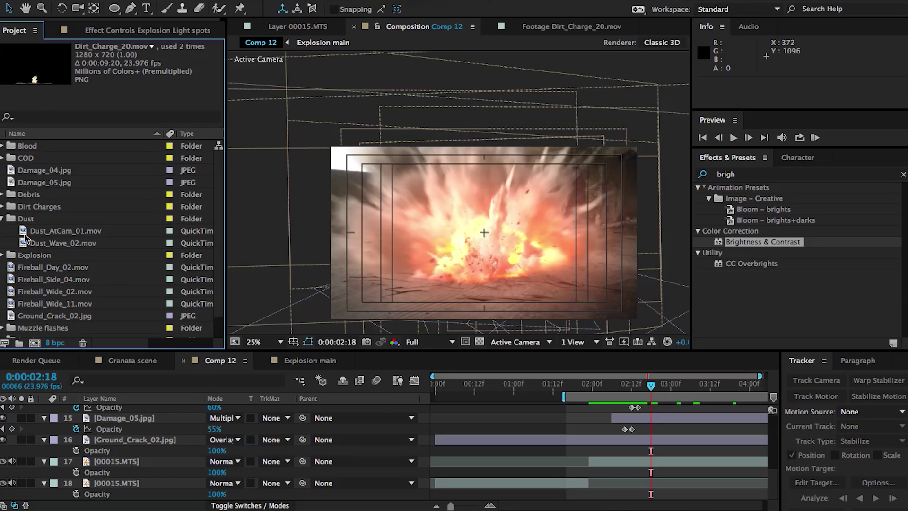
double_click(47, 231)
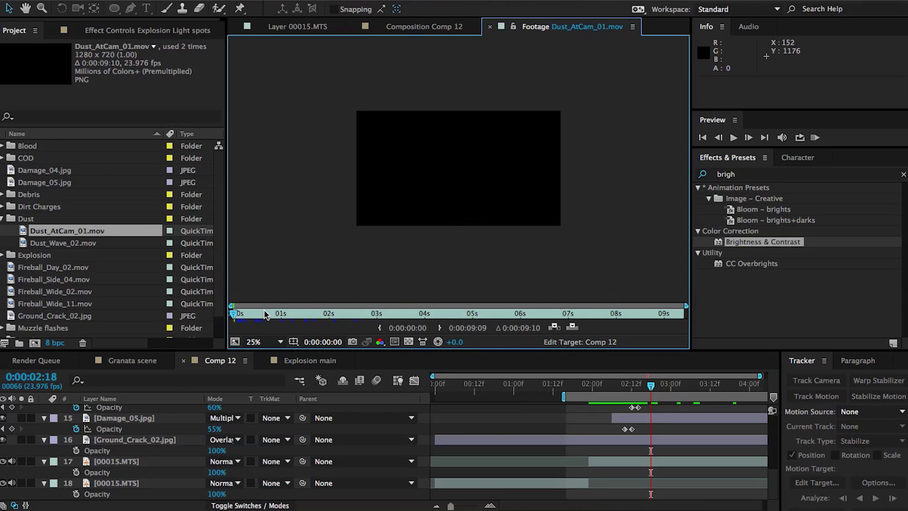
mouse_move(265, 314)
left_mouse_down()
mouse_move(311, 305)
mouse_move(259, 312)
left_mouse_up()
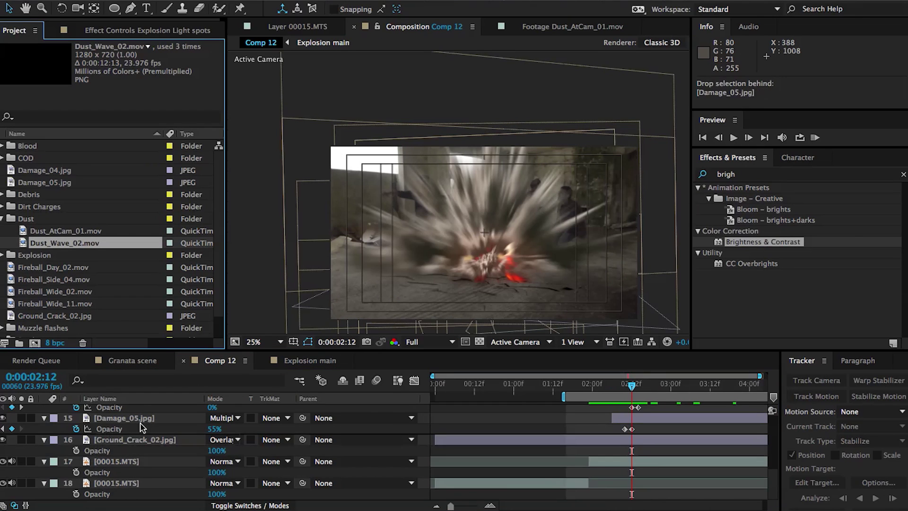
- Add Dust_Wave_02.mov to Comp 12 above Dirt_Charge_20, start it at 0:00:02:06 and make it a 3D layer
left_click_drag(142, 429, 142, 455)
left_click_drag(451, 463, 629, 462)
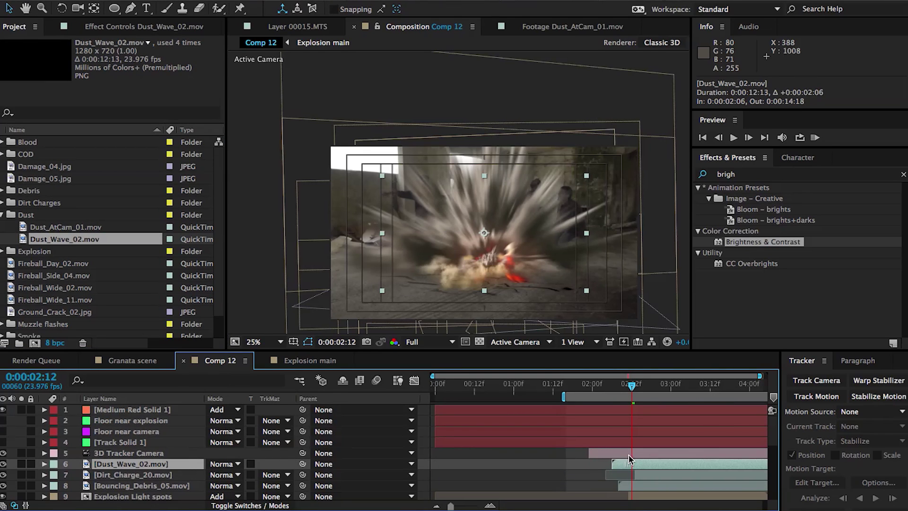
left_click(249, 505)
left_click(278, 465)
- Adjust the dust wave layer's Y rotation, scale it to 233% and raise it slightly over the blast
key("r")
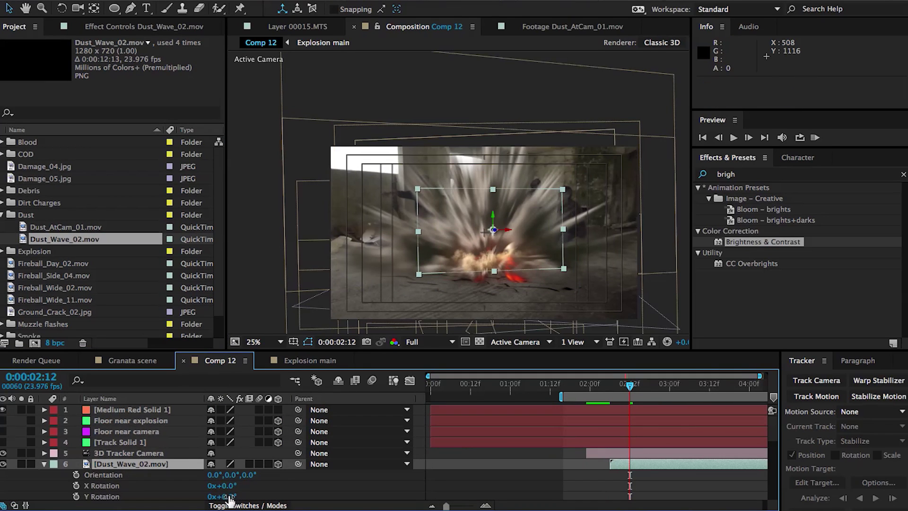
left_click_drag(230, 499, 238, 499)
key("s")
left_click_drag(276, 476, 359, 476)
left_click_drag(493, 216, 494, 211)
- Shift the dust wave layer in time so it starts at 0:00:02:09
left_click_drag(648, 464, 655, 464)
left_click_drag(630, 386, 629, 387)
left_click_drag(648, 464, 652, 464)
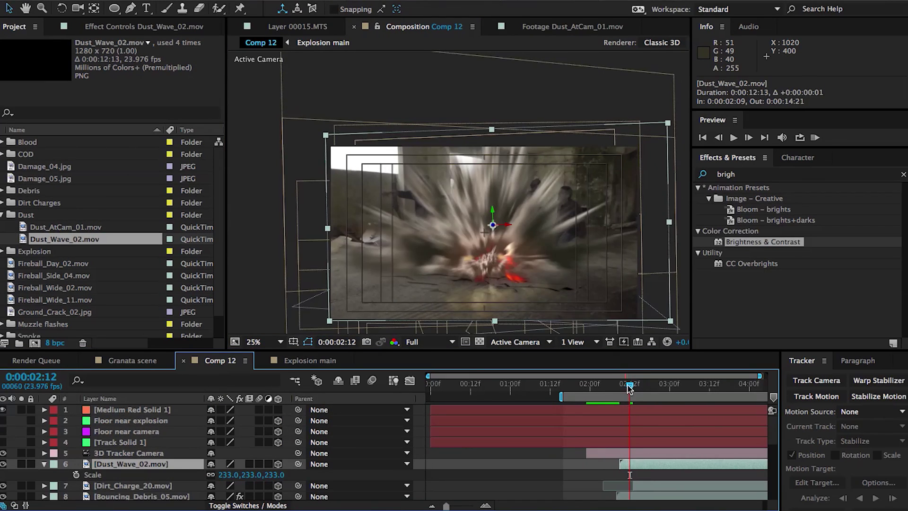
- Add a full-size elliptical mask to the Dust_Wave_02 layer and feather it 130 pixels
left_click_drag(629, 388, 709, 386)
double_click(114, 9)
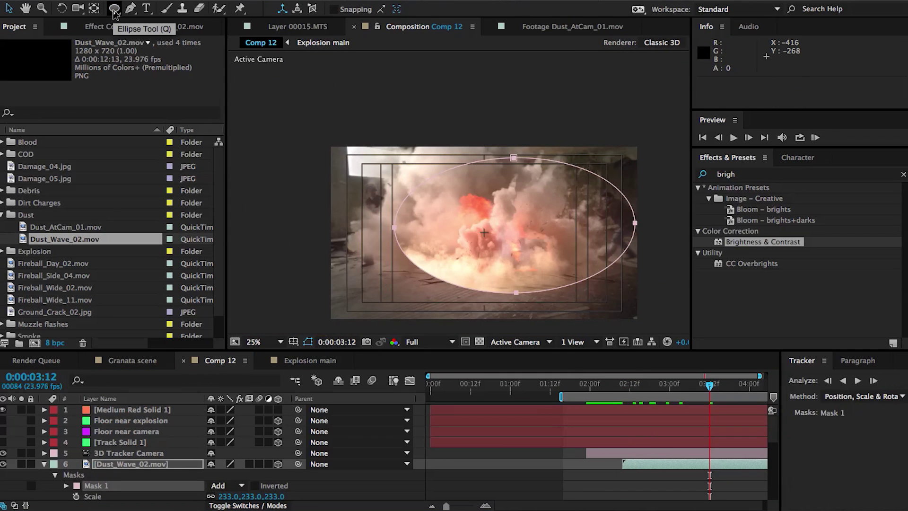
left_click(192, 392)
key("f")
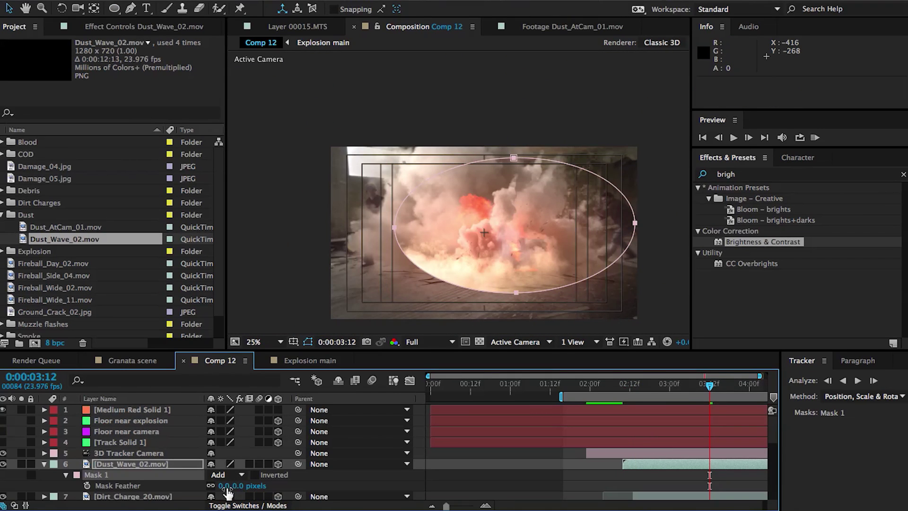
left_click_drag(223, 486, 251, 486)
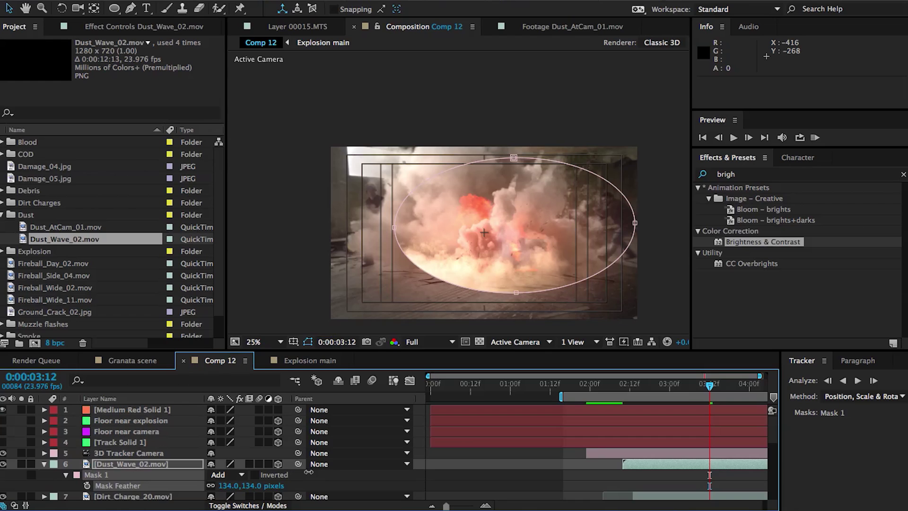
- Apply the Tint effect to the Dust_Wave_02 layer at 100% with the black and white mapping
left_click(174, 465)
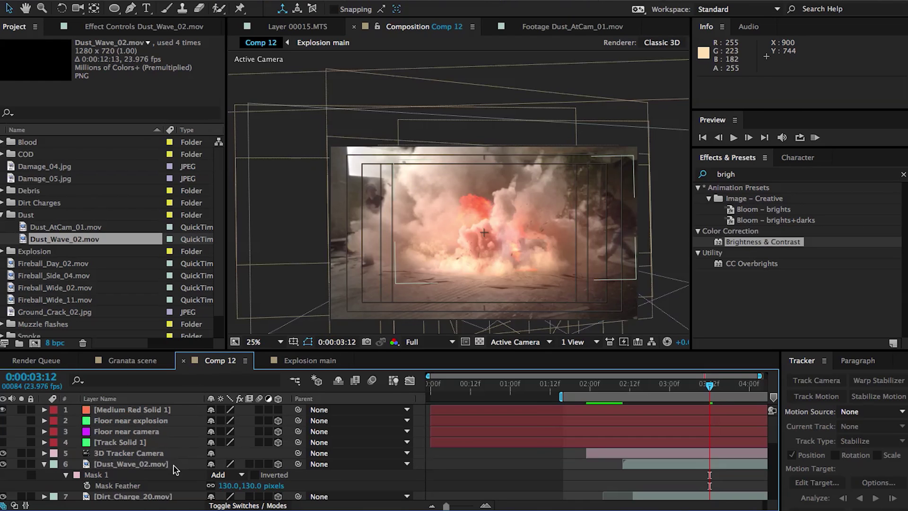
left_click(744, 177)
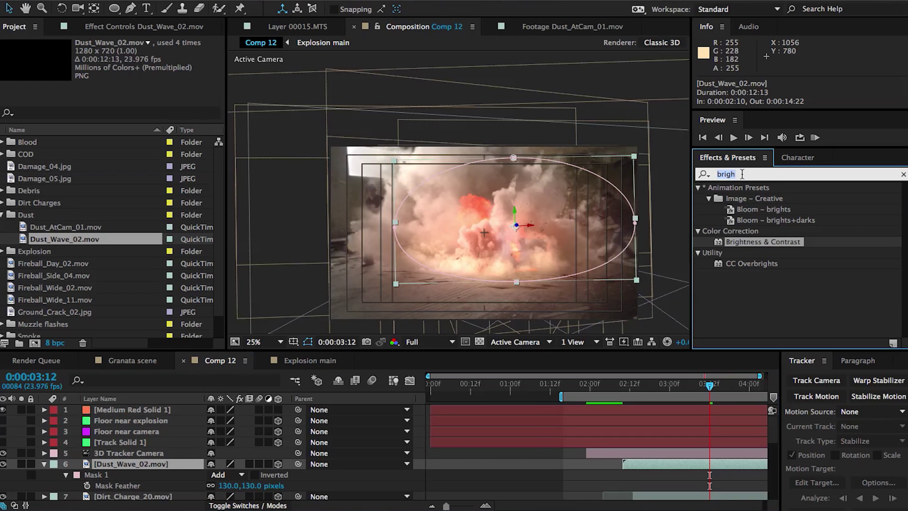
type("tint")
left_click_drag(733, 236, 652, 466)
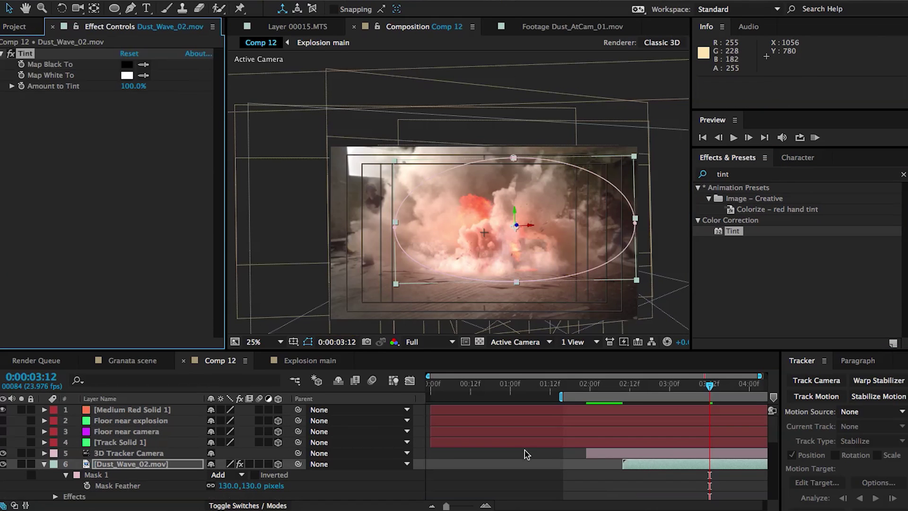
- Set the dust wave layer's blending mode to Screen and its opacity to 40%, and check the blast over time
scroll(172, 468, "down", 3)
mouse_move(129, 432)
left_mouse_down()
mouse_move(123, 489)
mouse_move(132, 419)
left_mouse_up()
scroll(132, 419, "up", 8)
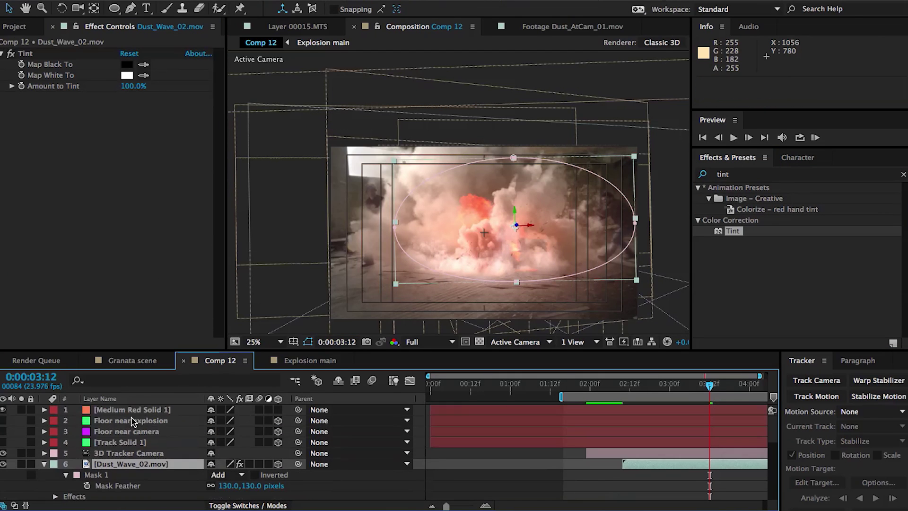
key("F4")
left_click(221, 464)
left_click(263, 148)
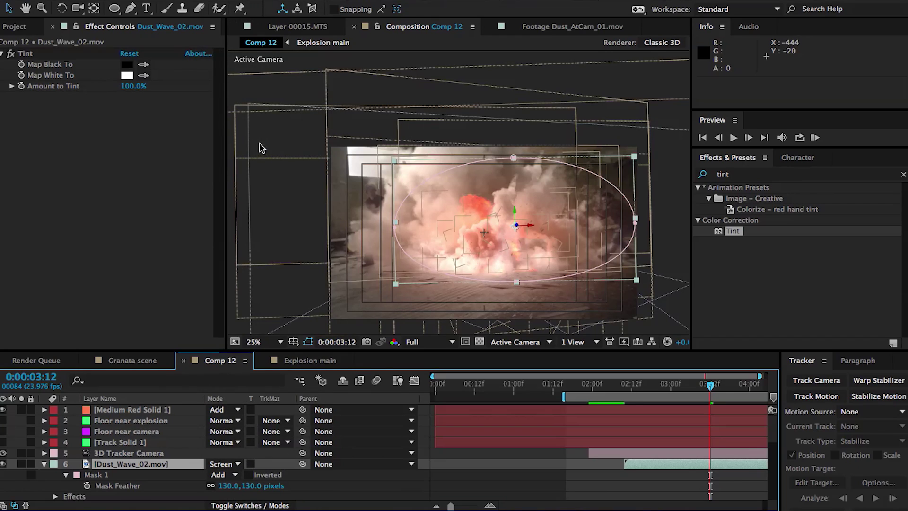
key("t")
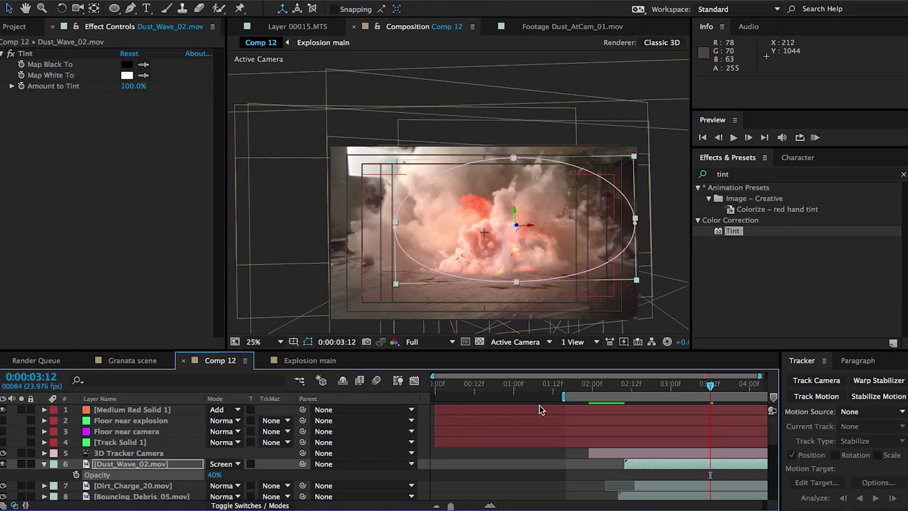
left_click(656, 388)
left_click(682, 389)
left_click_drag(626, 391, 639, 388)
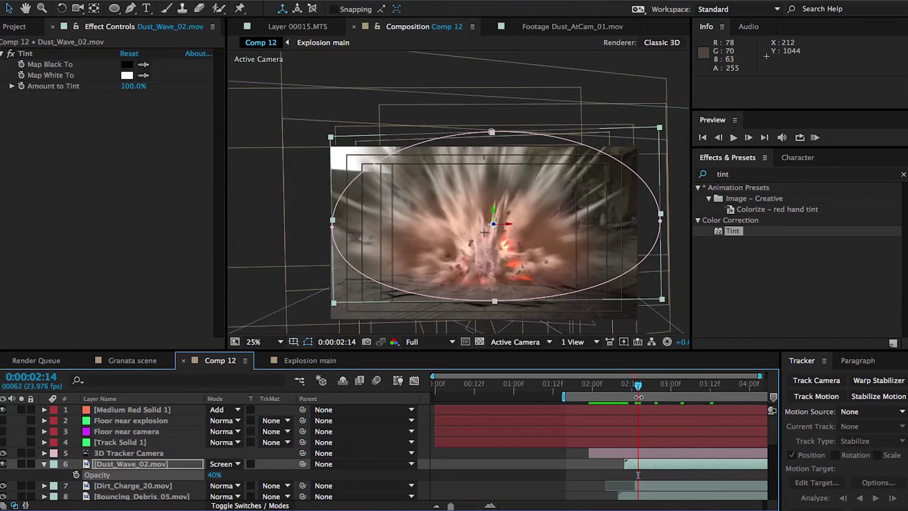
- Duplicate the dust wave, trim the copy to start at 0:00:02:10 and move it closer to the camera, about 873.6, 496, -545.2
key("ctrl+d")
left_click_drag(649, 462, 625, 465)
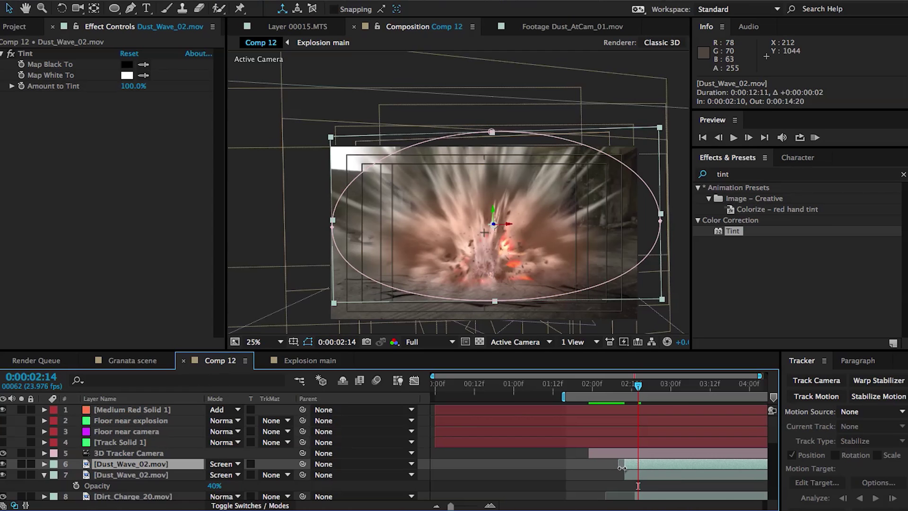
left_click_drag(492, 223, 585, 135)
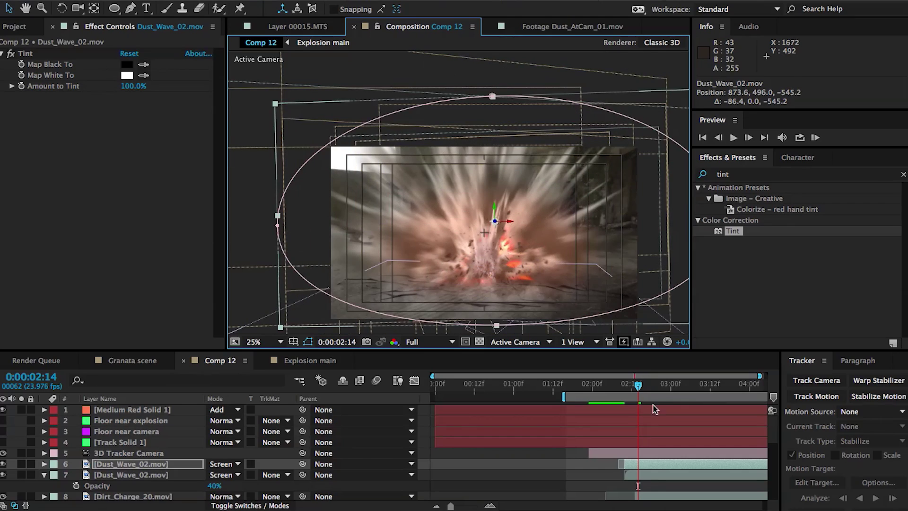
left_click(656, 386)
left_click_drag(656, 390, 704, 387)
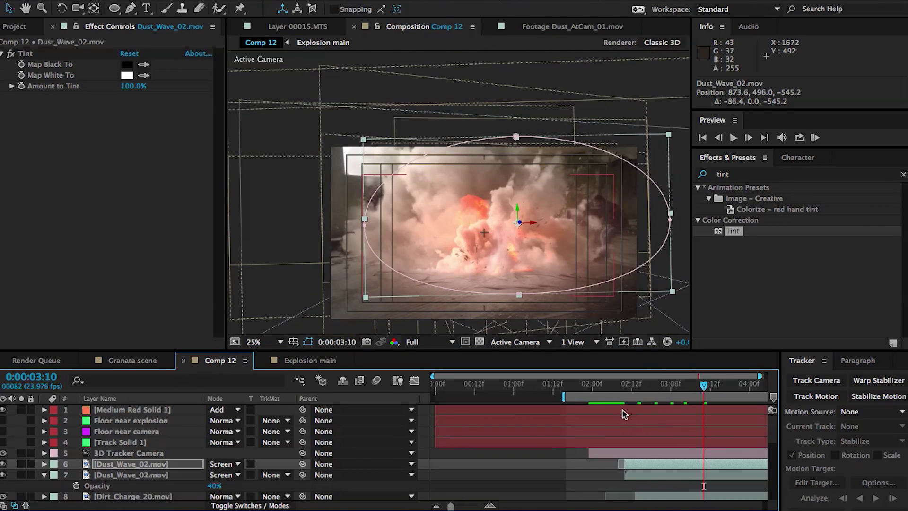
- Duplicate the dust wave copy again and move it even closer to the camera, to about 522.6, 496, -1355.3
key("ctrl+d")
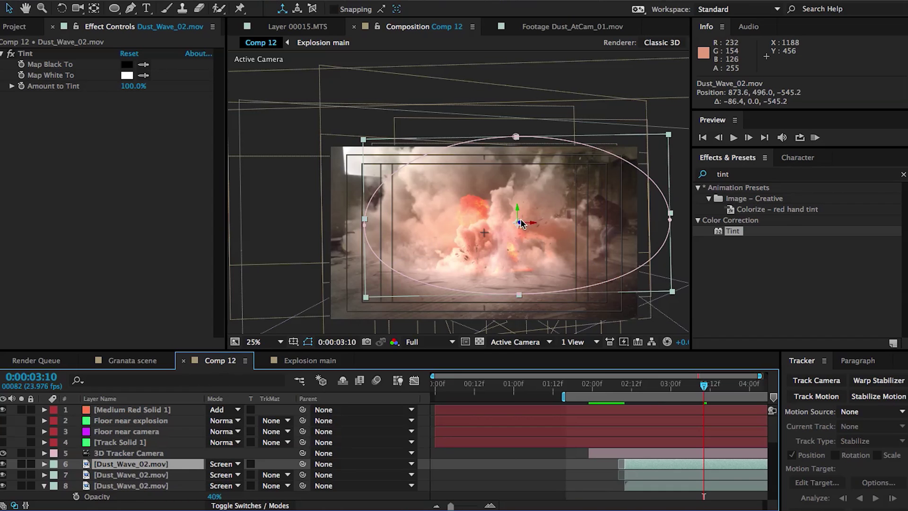
left_click(523, 227)
mouse_move(522, 227)
left_mouse_down()
mouse_move(540, 216)
mouse_move(517, 218)
left_mouse_up()
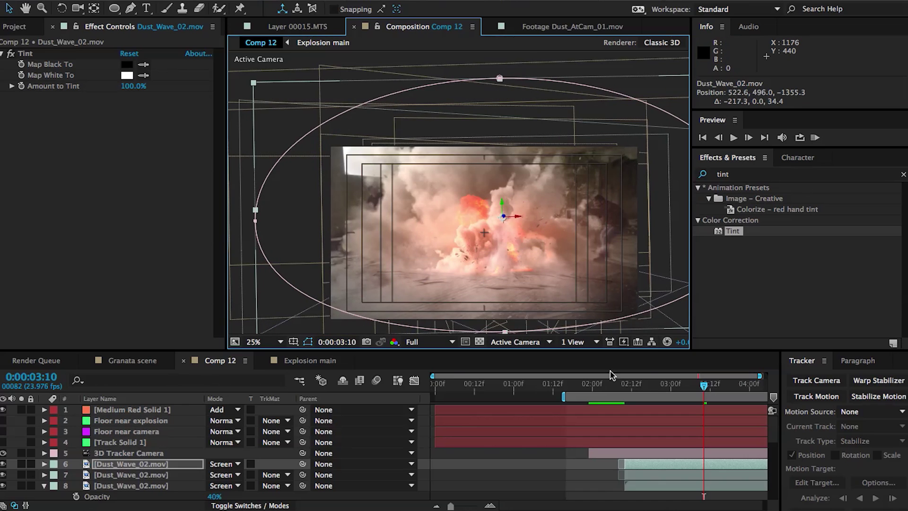
- Keyframe the frontmost dust wave's opacity from 0% at 0:00:02:10 to 40% at 0:00:02:16
left_click(656, 388)
mouse_move(656, 388)
left_mouse_down()
mouse_move(621, 388)
mouse_move(645, 387)
left_mouse_up()
key("t")
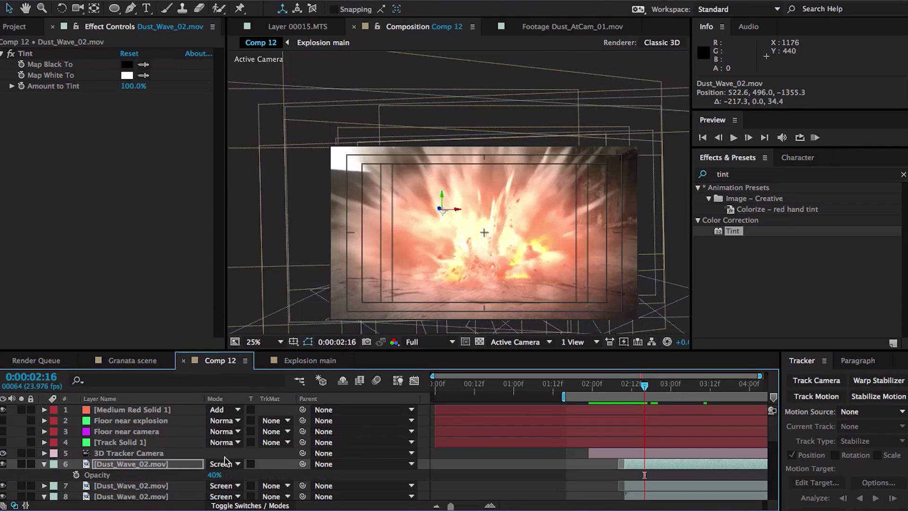
left_click(76, 475)
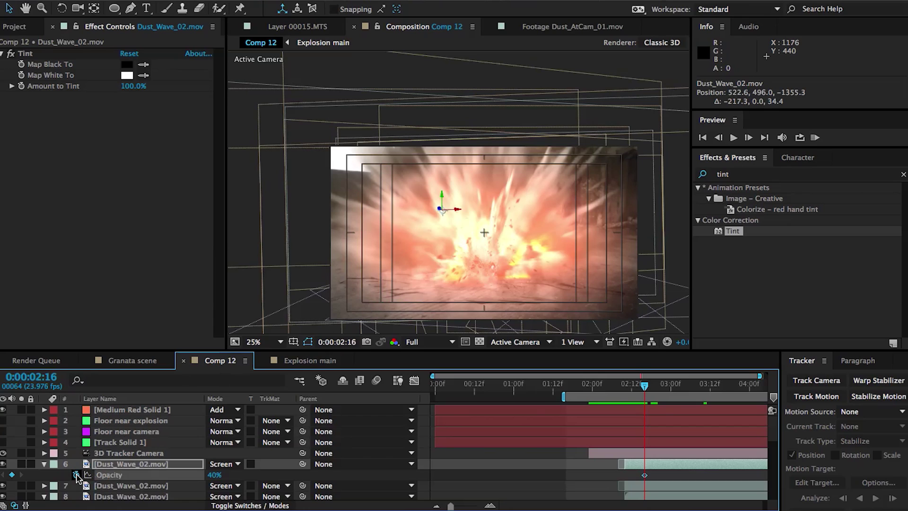
left_click(630, 387)
left_click_drag(628, 387, 625, 387)
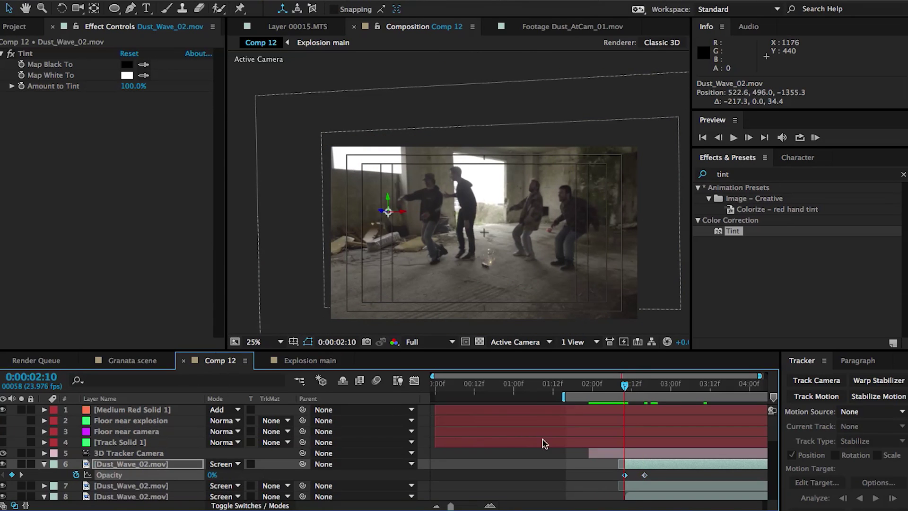
left_click_drag(624, 387, 641, 388)
- Move the middle dust wave's anchor point down to the blast's base and keyframe its scale from 0:00:02:11 to 233% at 0:00:02:15
left_click(640, 486)
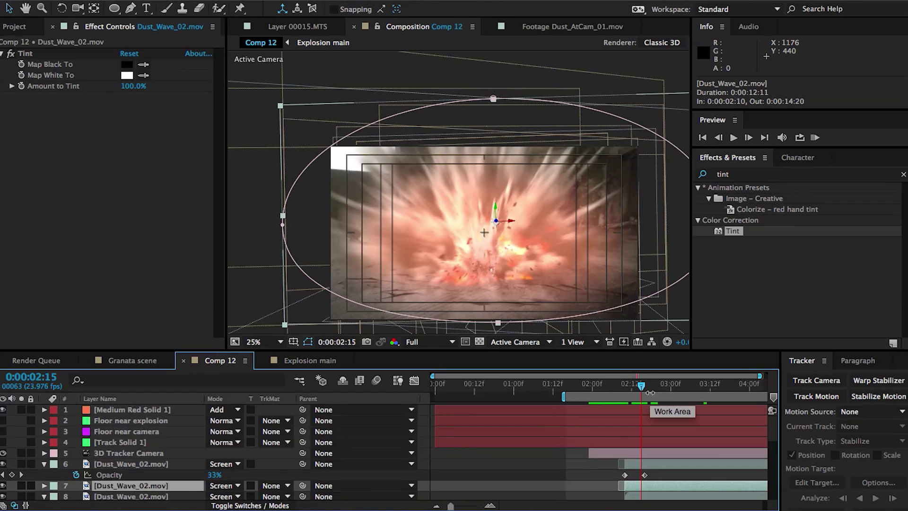
key("s")
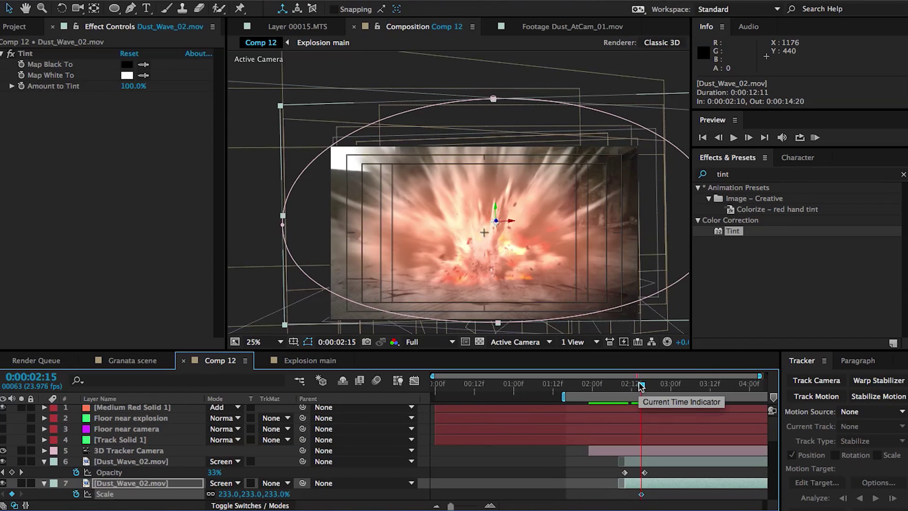
left_click_drag(495, 208, 485, 233)
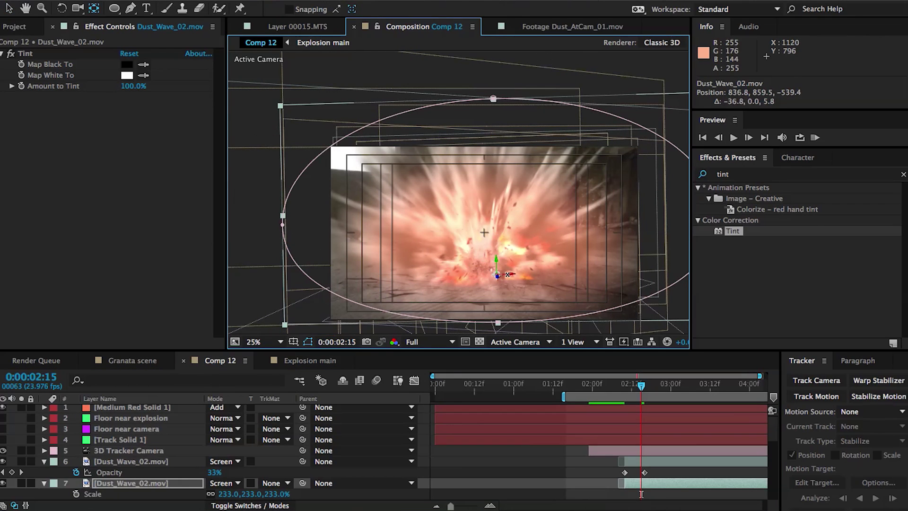
left_click_drag(508, 275, 473, 280)
left_click(76, 494)
left_click(630, 389)
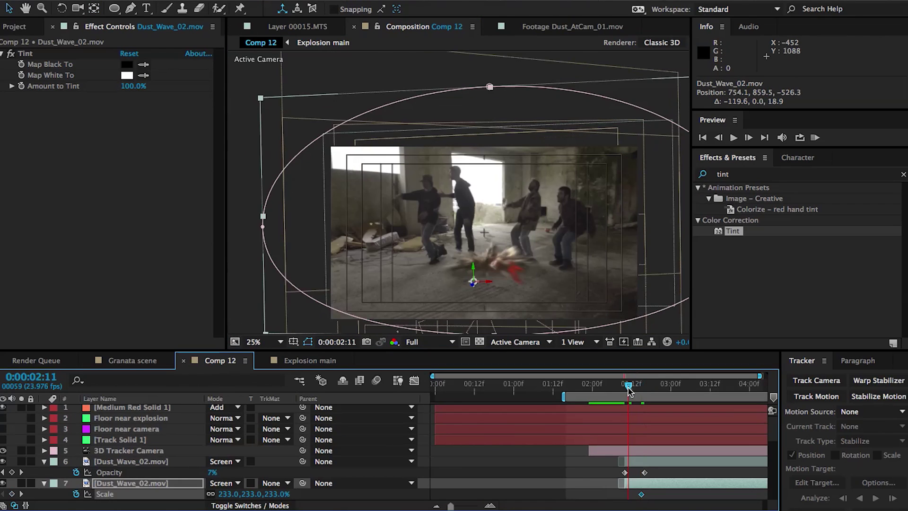
left_click(688, 384)
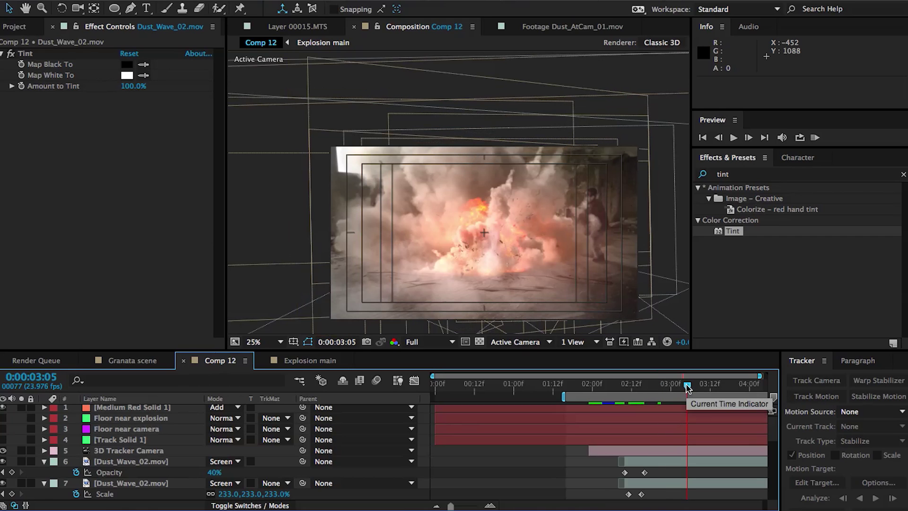
- Mirror the middle dust wave horizontally at 0:00:03:05, scaling it to about -219%, 220%, 233%
left_click(637, 464)
scroll(635, 462, "down", 2)
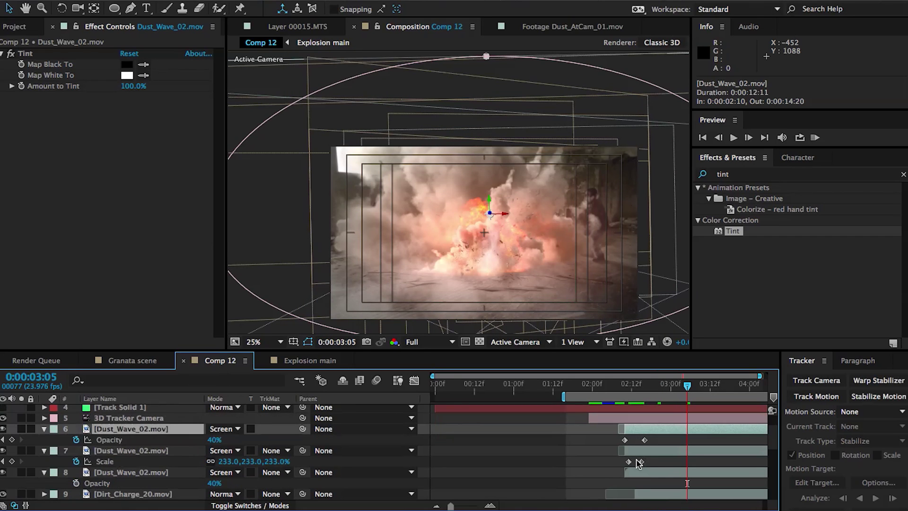
left_click(634, 451)
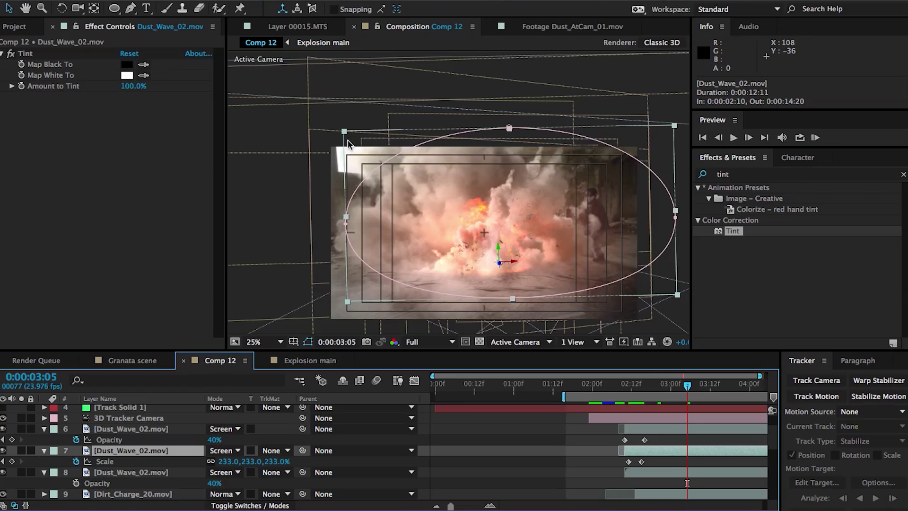
left_click_drag(345, 134, 634, 136)
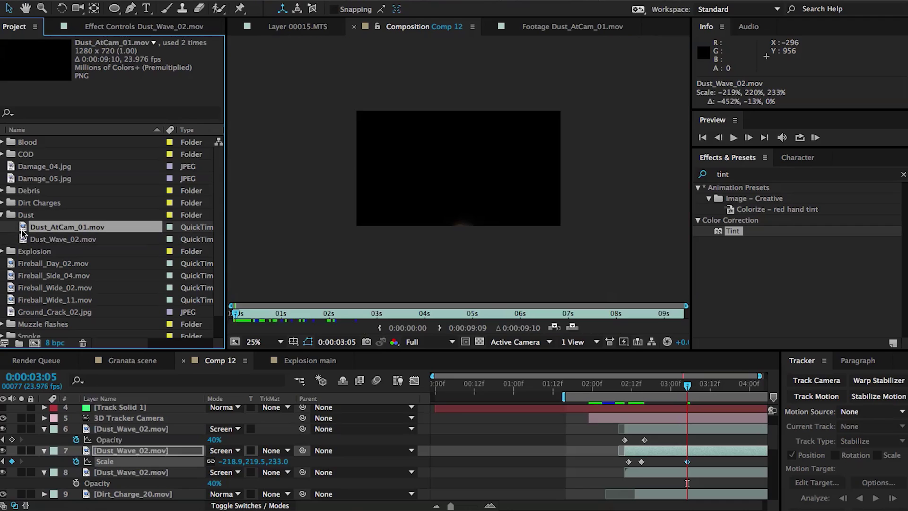
- Add Dust_AtCam_01.mov to Comp 12 just below Medium Red Solid 1 and scale it to 150%
left_click_drag(243, 318, 262, 305)
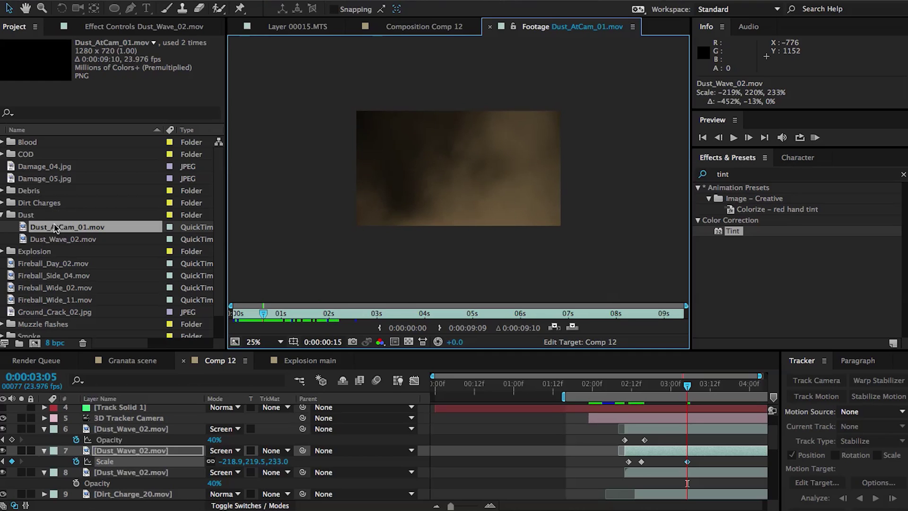
left_click_drag(56, 228, 109, 426)
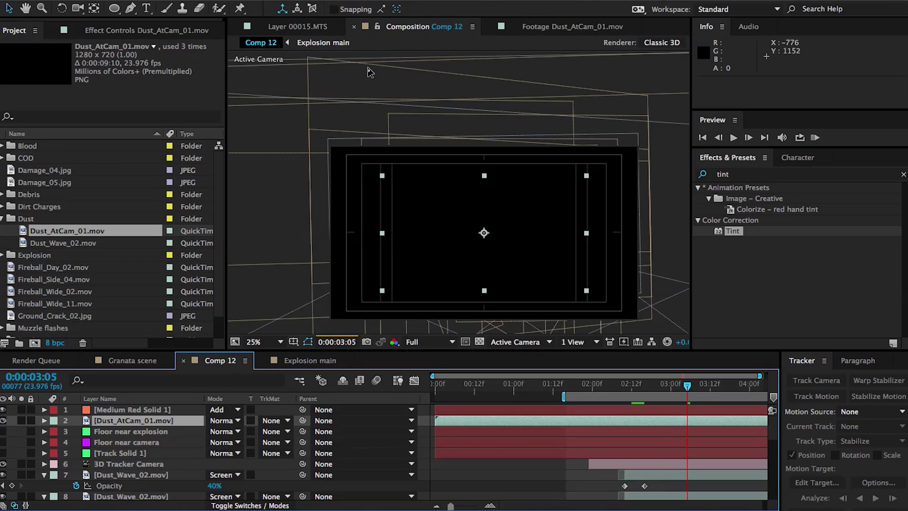
key("s")
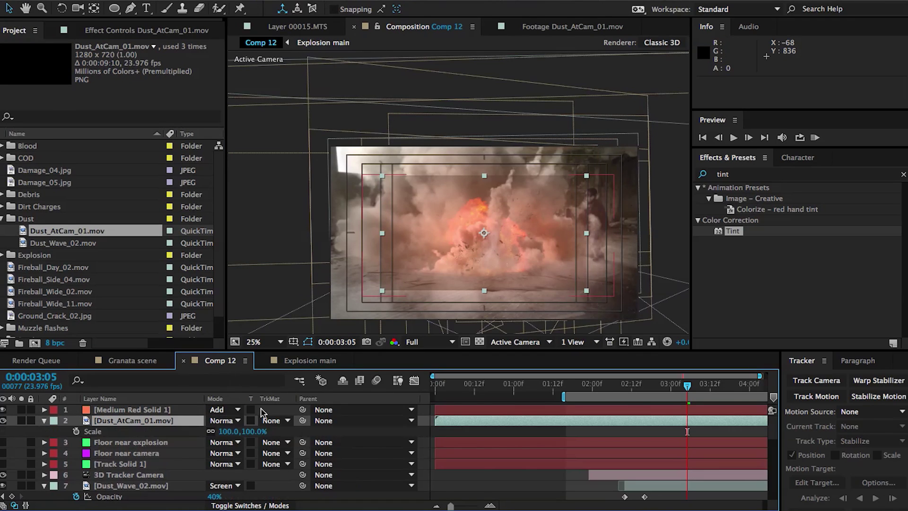
left_click_drag(250, 432, 271, 431)
type("1")
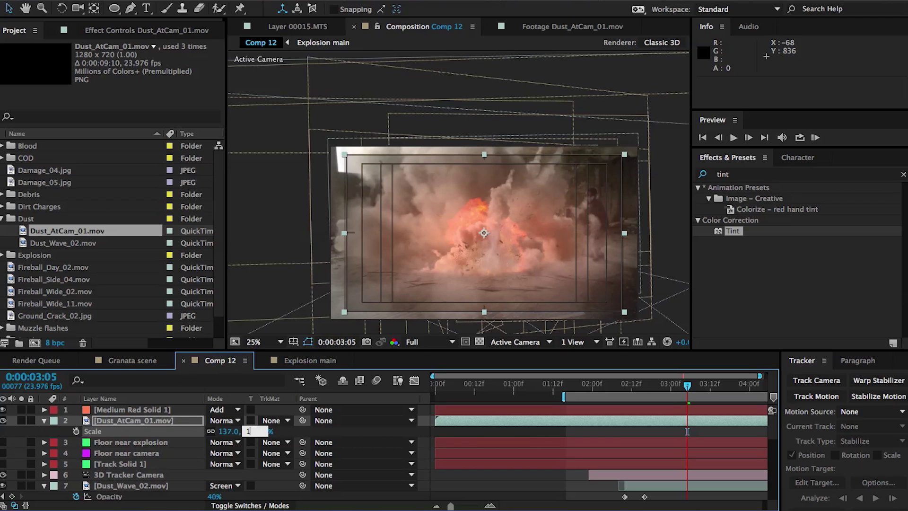
type("50")
key("Return")
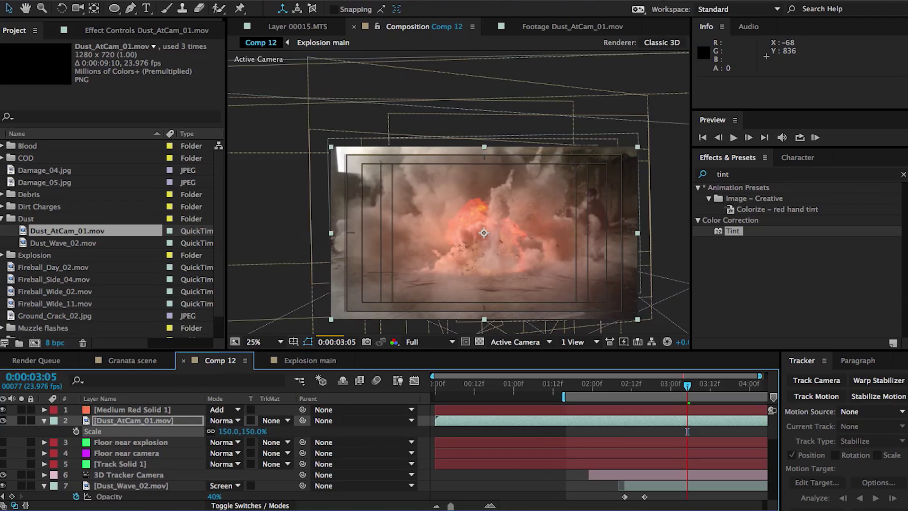
- Set the Dust_AtCam_01 layer's blending mode to Screen and shift it in time to start at 0:00:02:08
left_click(235, 422)
left_click(236, 145)
left_click_drag(447, 421, 643, 425)
scroll(642, 429, "down", 2)
left_click_drag(687, 386, 628, 387)
scroll(638, 428, "up", 2)
left_click_drag(645, 424, 633, 424)
- Draw an elliptical mask around the blast on the Dust_AtCam_01 layer at 0:00:02:14 and feather its edge
mouse_move(630, 387)
left_mouse_down()
mouse_move(662, 386)
mouse_move(639, 387)
left_mouse_up()
left_click(114, 11)
left_click_drag(412, 197, 550, 292)
key("f")
left_click_drag(221, 443, 299, 443)
- Keyframe the Dust_AtCam_01 mask path at 0:00:02:22, and shrink the mask around the grenade at 0:00:02:09
key("m")
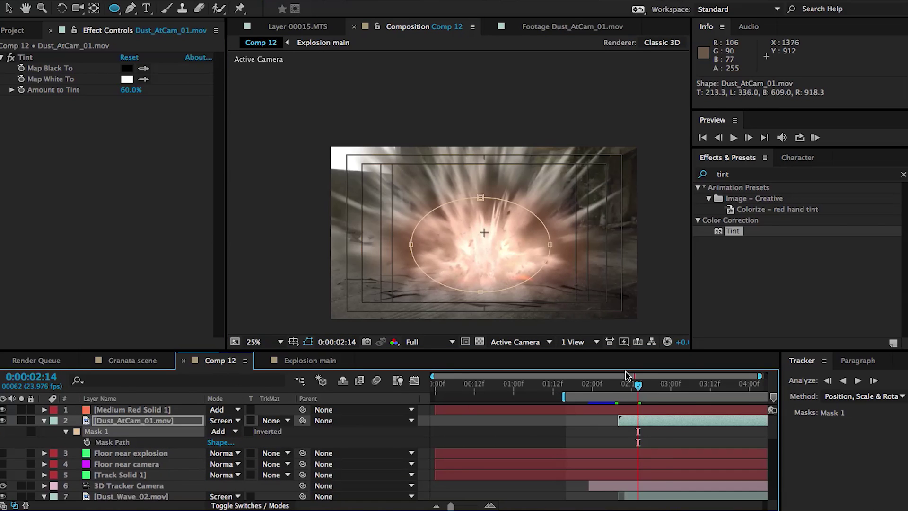
left_click_drag(639, 387, 664, 387)
left_click(87, 443)
left_click(622, 390)
left_click(8, 8)
left_click_drag(480, 292, 480, 271)
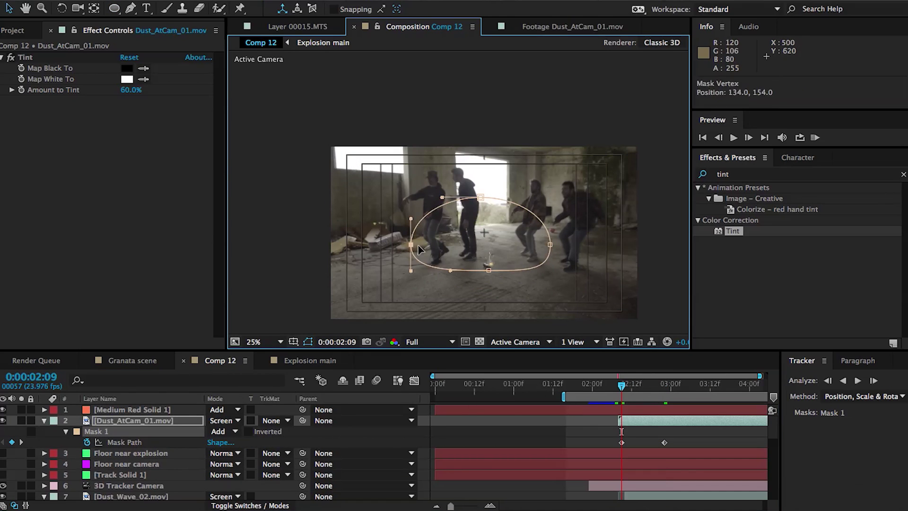
left_click_drag(411, 245, 466, 244)
left_click_drag(480, 197, 480, 217)
left_click_drag(550, 245, 516, 243)
- Expand the Dust_AtCam_01 mask at 0:00:02:22 well beyond the frame edges and round out its curves
left_click_drag(622, 387, 668, 387)
left_click(3, 442)
left_click_drag(411, 245, 292, 243)
left_click_drag(481, 198, 479, 72)
left_click_drag(551, 245, 726, 241)
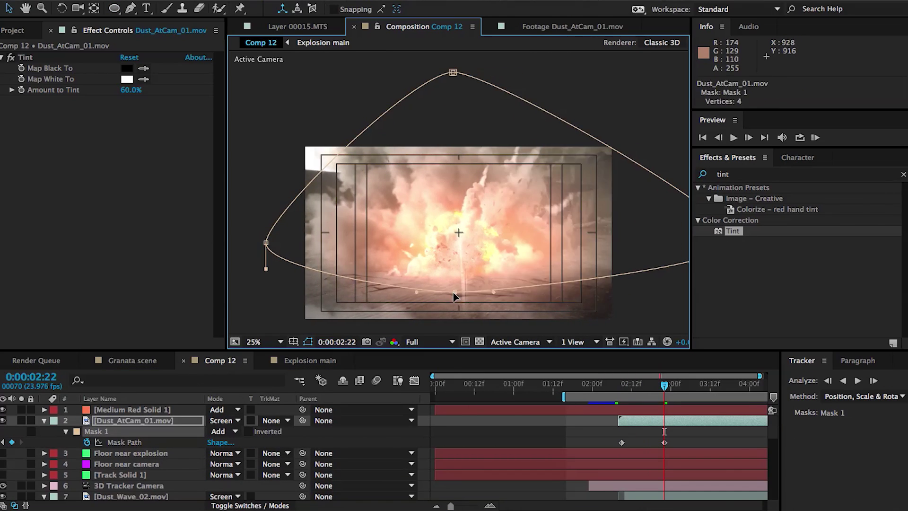
left_click_drag(455, 292, 452, 342)
left_click_drag(266, 248, 254, 322)
left_click_drag(268, 196, 244, 121)
scroll(372, 180, "down", 1)
left_click(598, 205)
left_click_drag(599, 192, 607, 144)
left_click_drag(596, 218, 605, 253)
left_click(525, 432)
- Set the Dust_AtCam_01 layer's blending mode to Soft Light and check the blend across the blast
scroll(452, 212, "up", 1)
left_click_drag(646, 384, 670, 384)
left_click(222, 420)
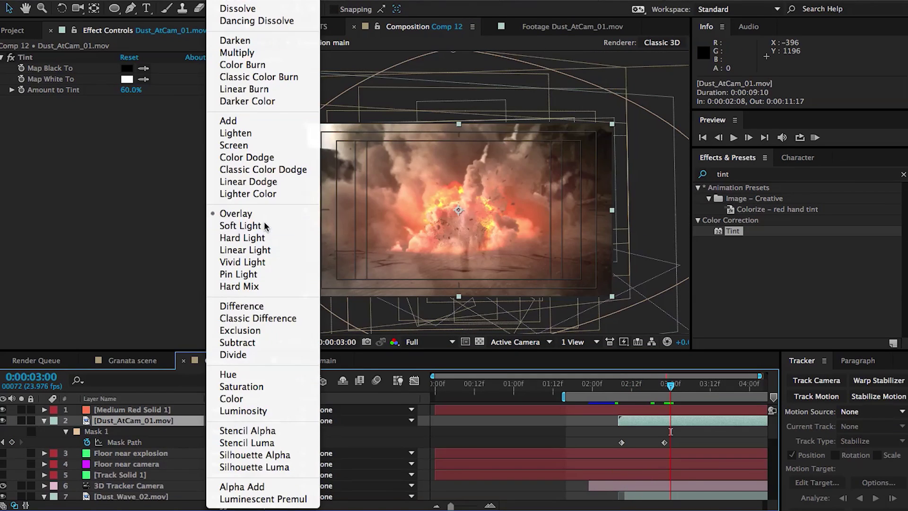
left_click(265, 226)
left_click_drag(589, 384, 659, 382)
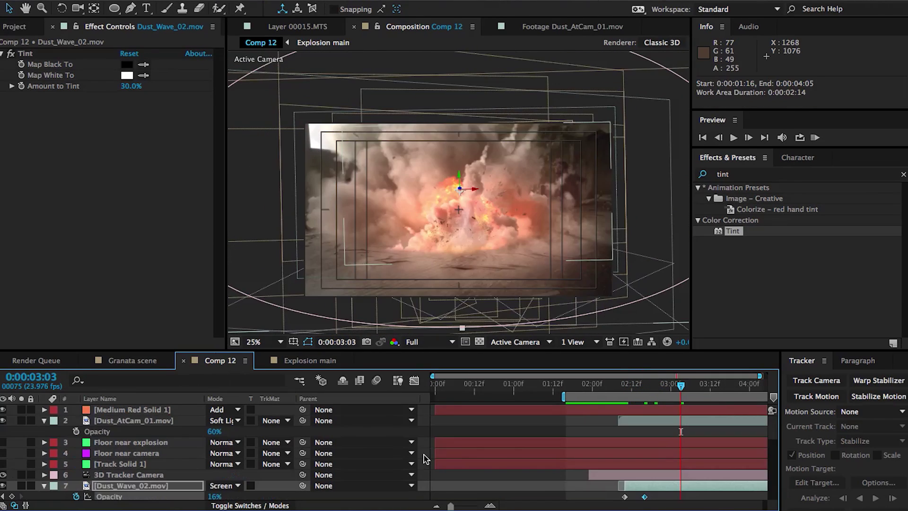
- Add a blue point light at 100% intensity with shadow casting turned off
right_click(423, 430)
mouse_move(466, 378)
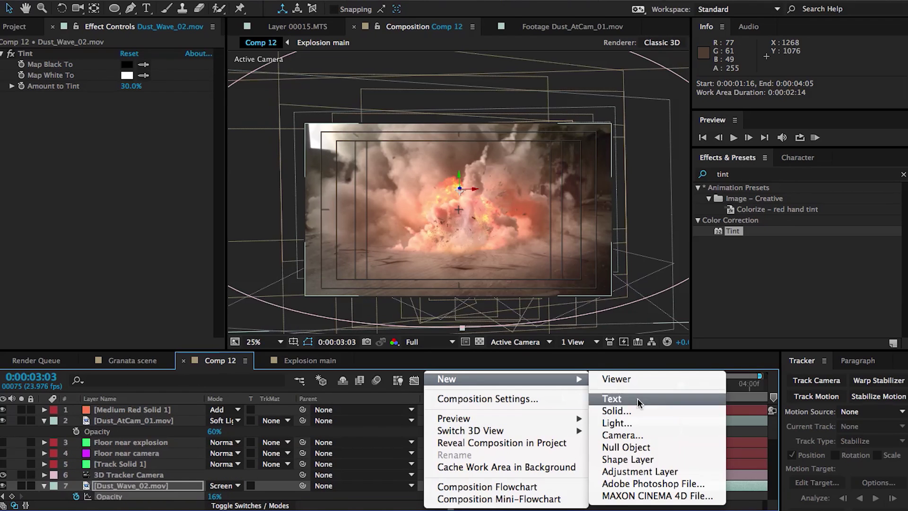
left_click(666, 422)
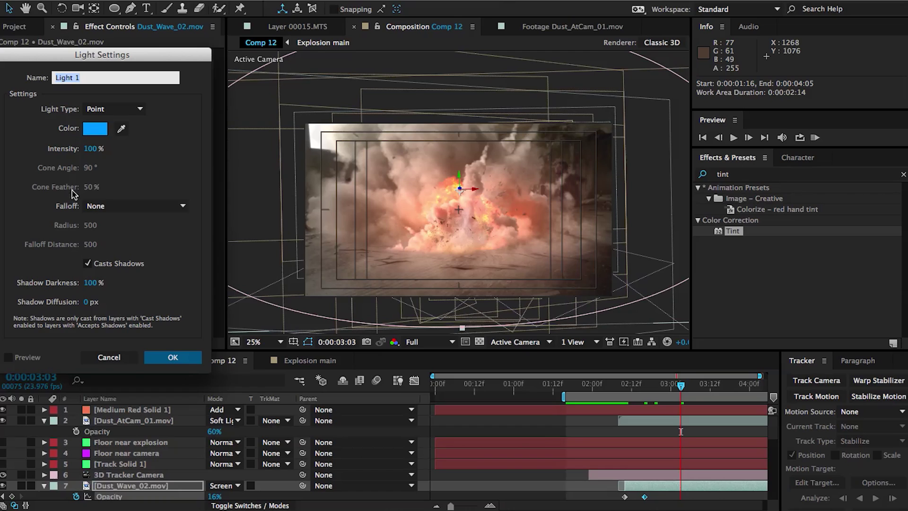
left_click(87, 265)
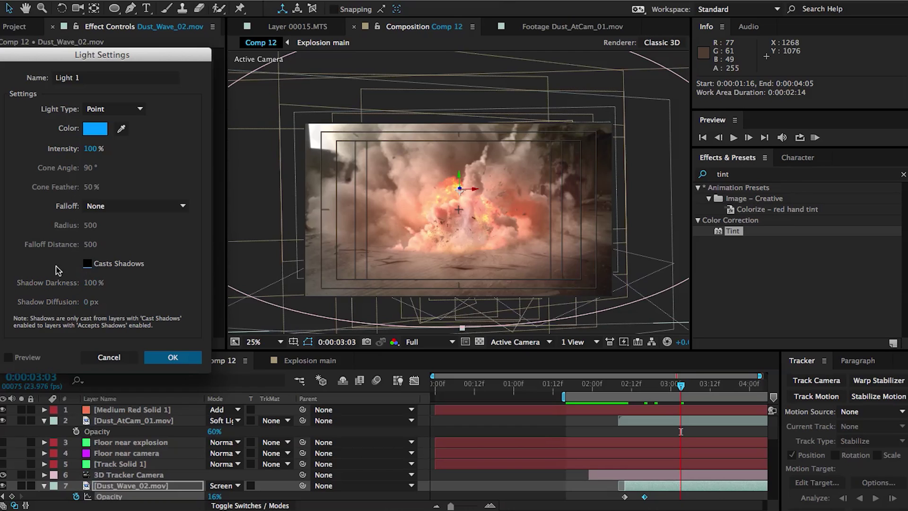
left_click(173, 358)
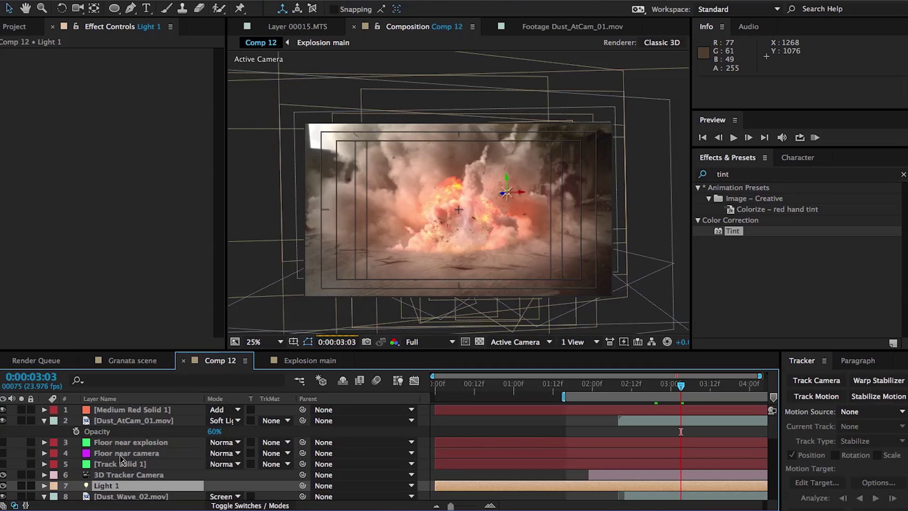
- Copy the Track Solid 1 layer's position onto Light 1
left_click(120, 463)
key("p")
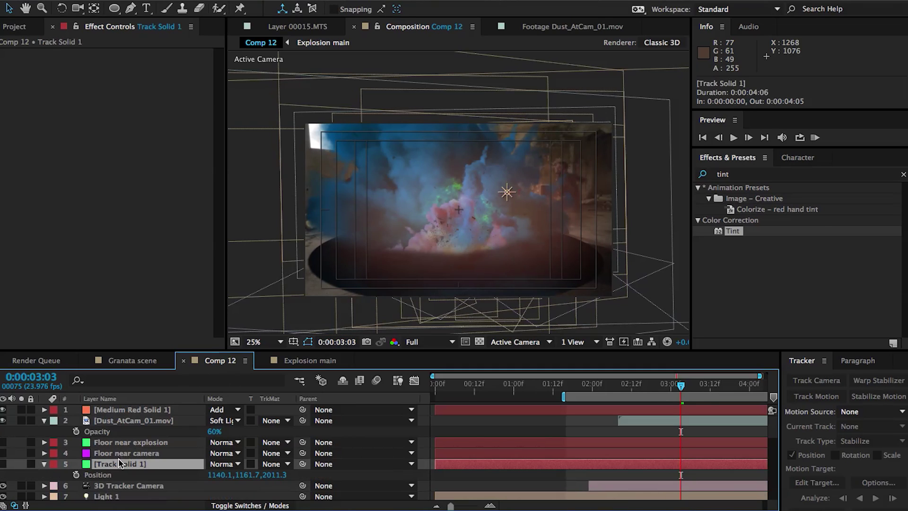
left_click(110, 475)
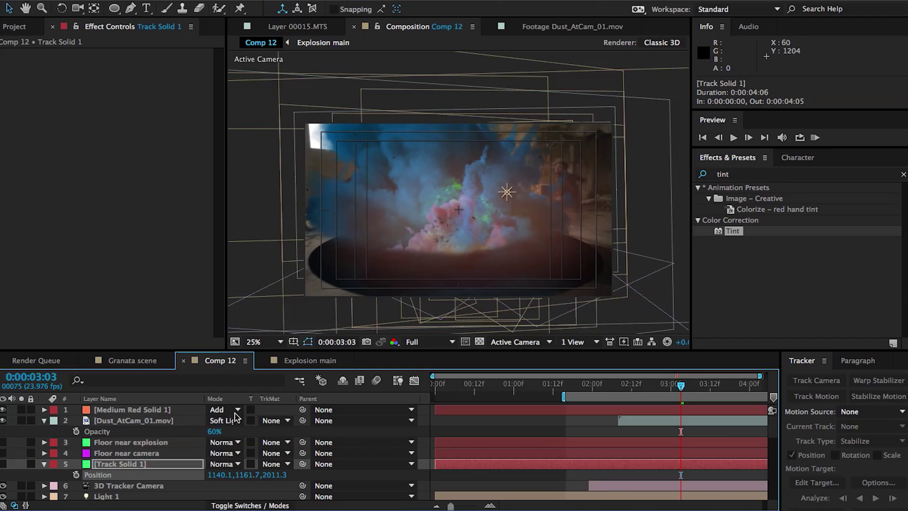
scroll(143, 439, "down", 3)
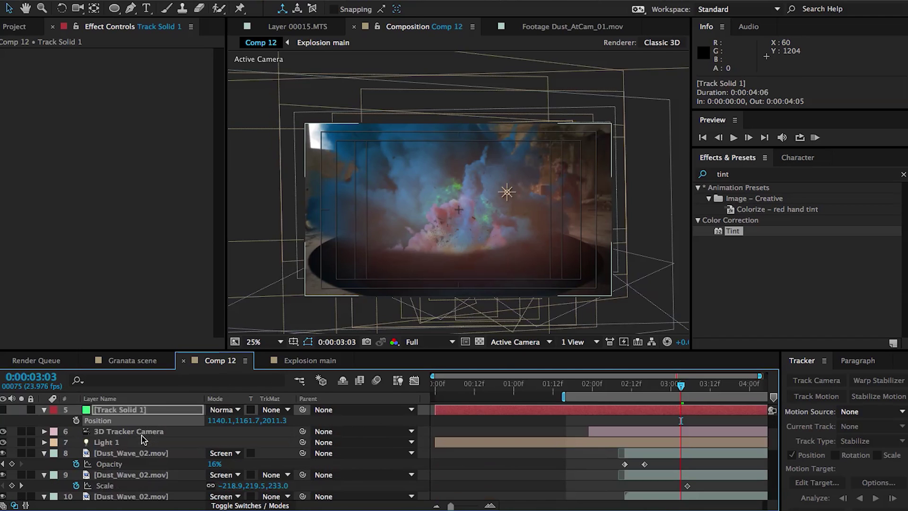
left_click(117, 444)
key("p")
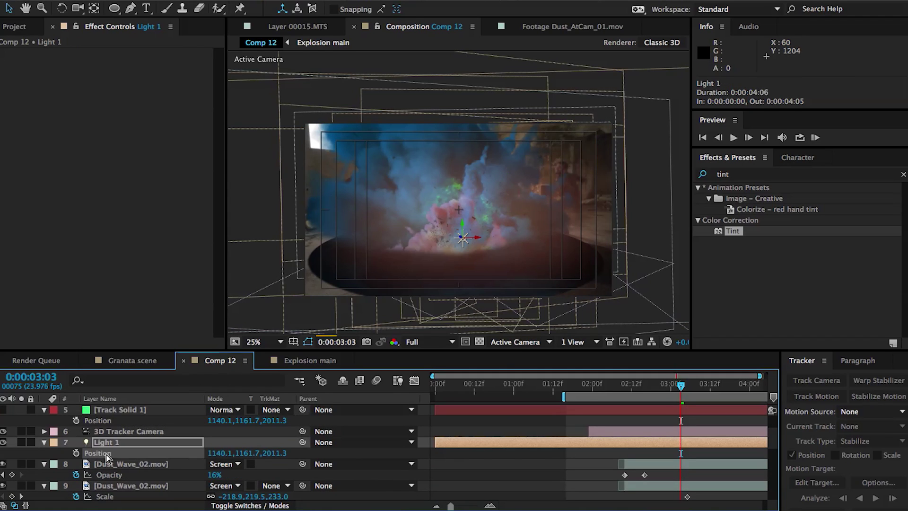
- Turn off Accepts Lights in the material options of the uppermost Dust_Wave_02 layer
scroll(104, 427, "up", 2)
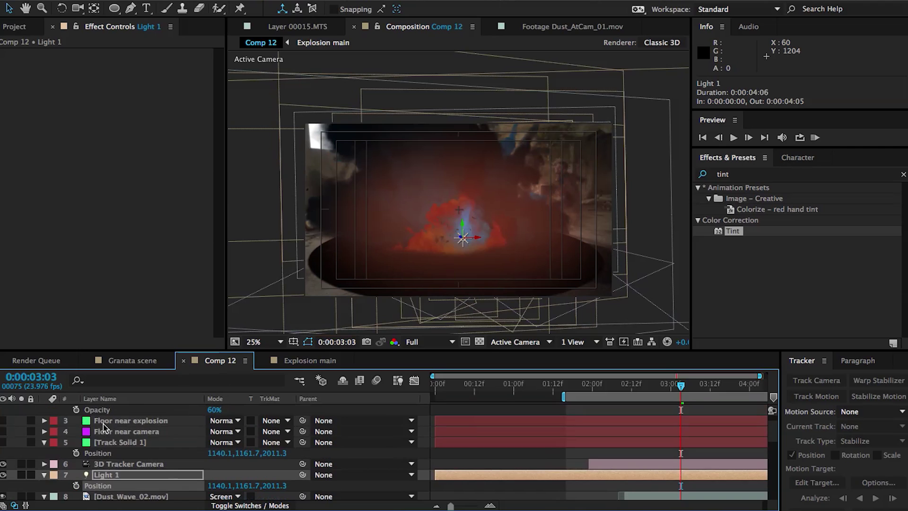
scroll(104, 427, "up", 2)
scroll(104, 428, "down", 3)
key("F4")
left_click(139, 453)
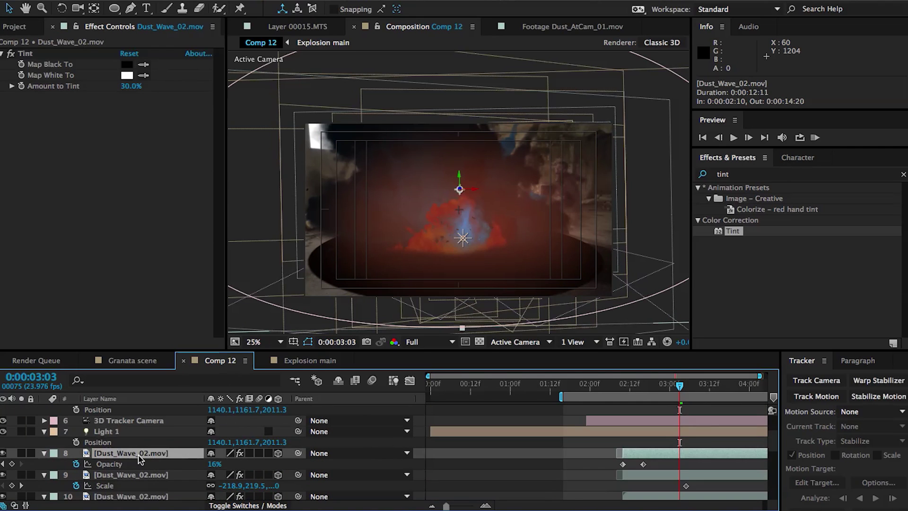
key("a")
key("a")
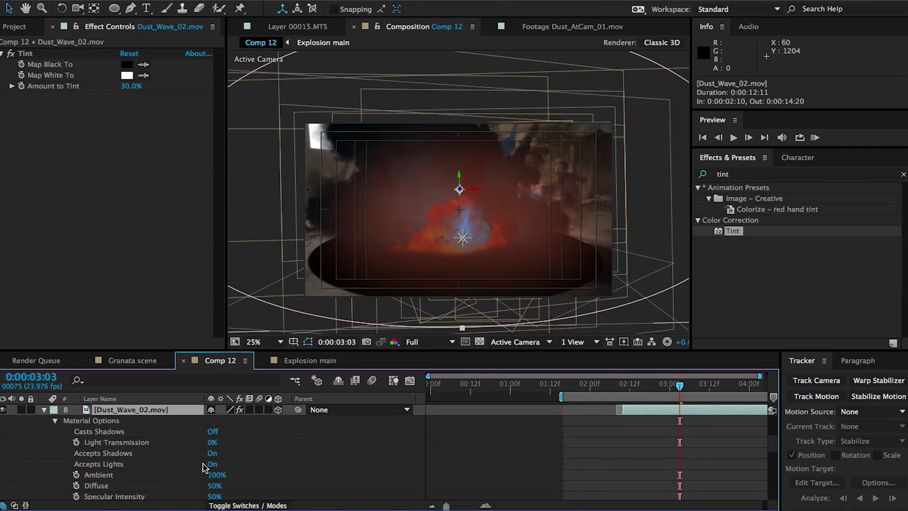
left_click(211, 464)
key("a")
key("a")
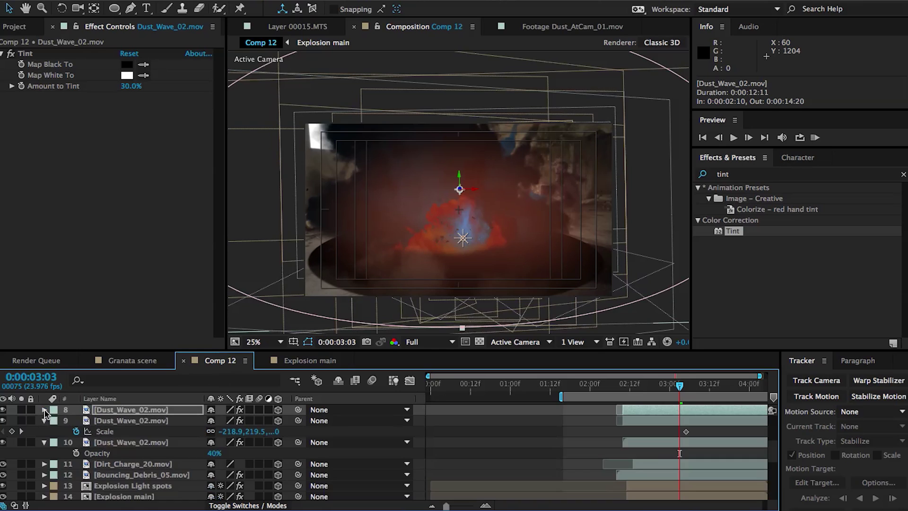
- Turn off Accepts Lights for the other two Dust_Wave_02 layers, 9 and 10
left_click(134, 421)
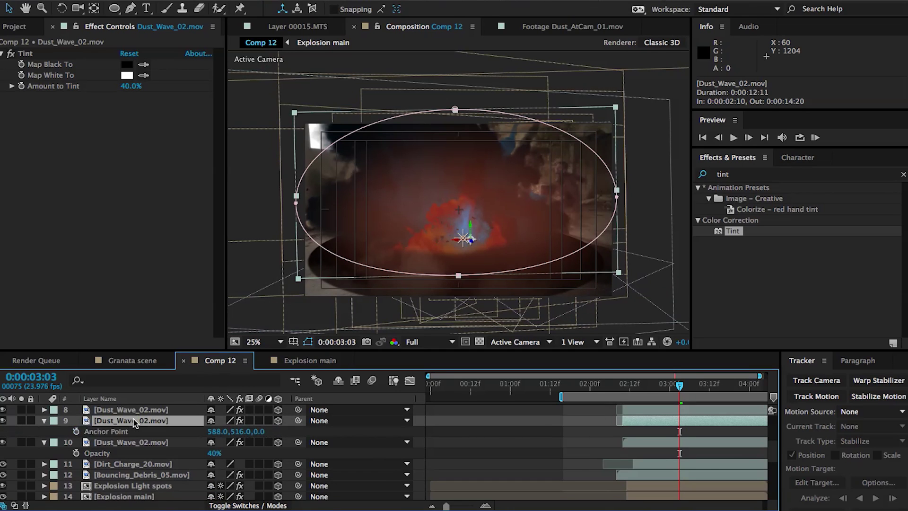
key("a")
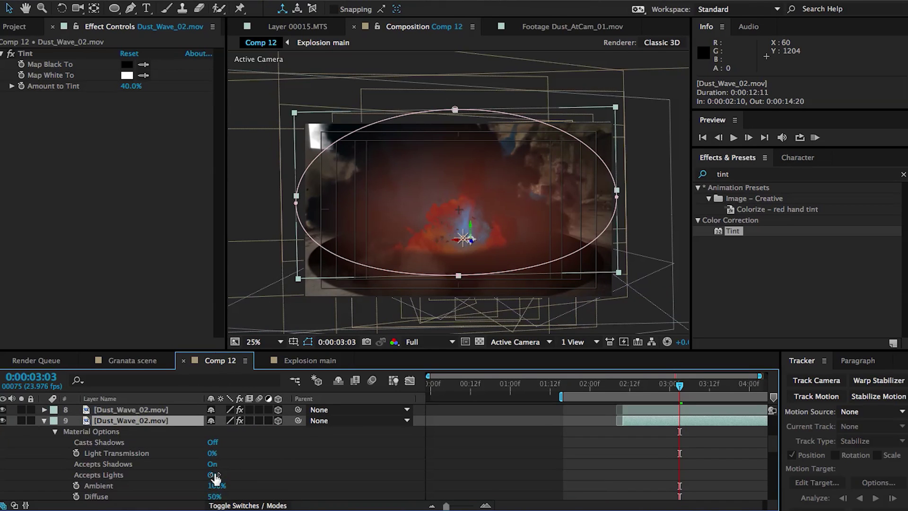
key("a")
key("a")
left_click(109, 432)
key("a")
key("a")
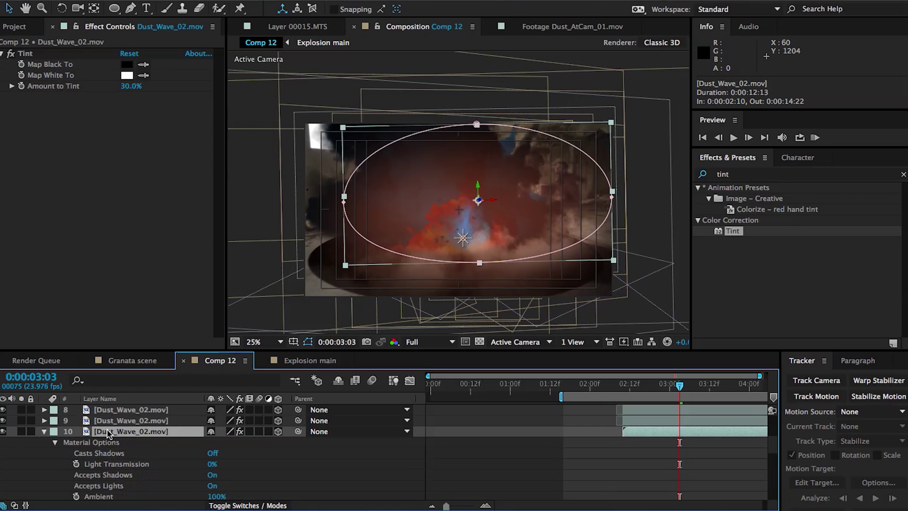
left_click(212, 486)
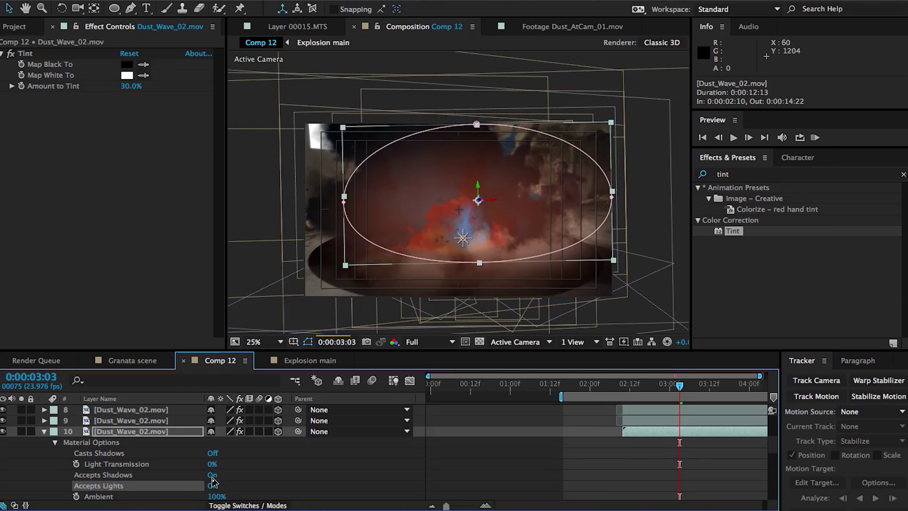
key("a")
key("a")
- Turn off Accepts Lights for the Dirt_Charge_20 layer and continue with the layers beneath it
left_click(127, 442)
key("a")
key("a")
left_click(212, 495)
key("a")
key("a")
left_click(130, 453)
scroll(131, 453, "down", 5)
- Turn off Accepts Lights for the first two Damage_05.jpg layers, 18 and 19
left_click(140, 430)
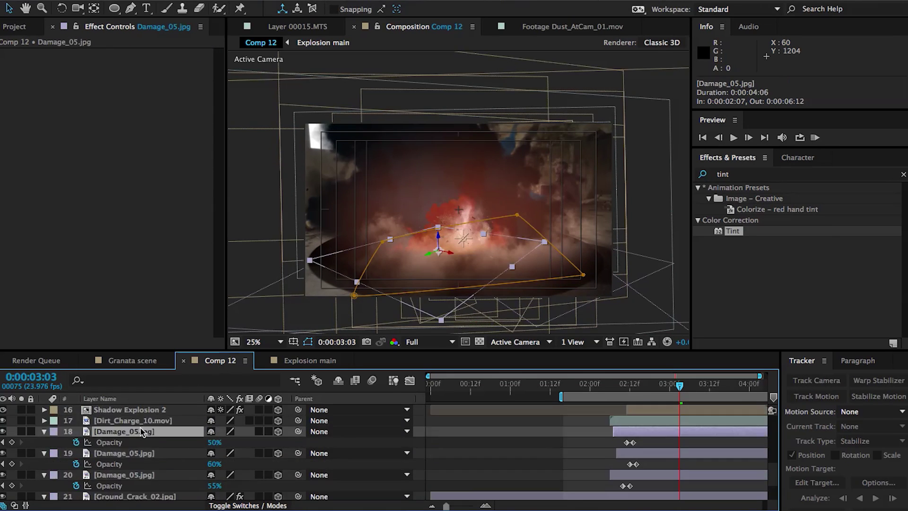
left_click(124, 412)
key("a")
key("a")
left_click(124, 432)
key("a")
key("a")
key("a")
key("a")
left_click(124, 443)
key("a")
key("a")
key("a")
key("a")
- Turn off Accepts Lights for the third Damage_05.jpg layer and the Ground_Crack_02.jpg layer below it
left_click(126, 453)
key("a")
key("a")
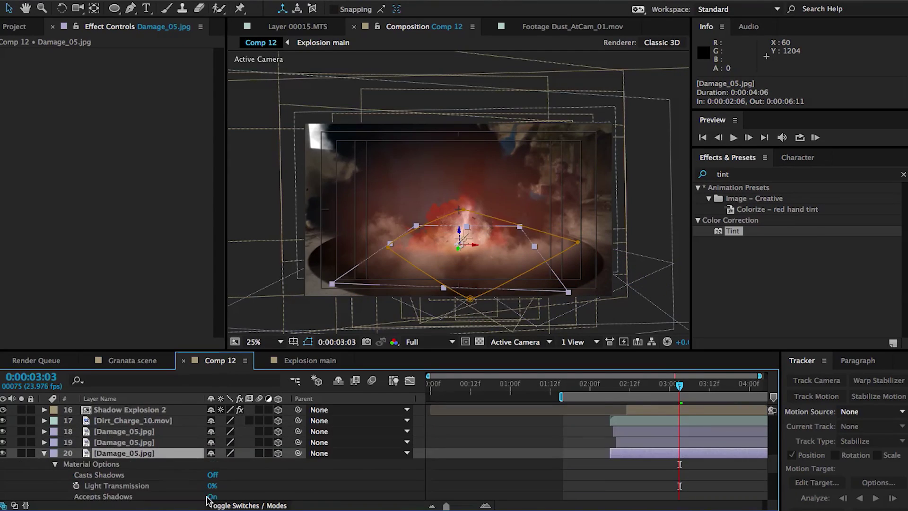
key("a")
key("a")
left_click(106, 453)
key("a")
key("a")
key("a")
key("a")
left_click(129, 473)
- In the Explosion main composition, turn off Accepts Lights for the Dirt_Charge_20 layer and the Dirt_Charge_18 layer above it
left_click(310, 361)
left_click(134, 458)
key("a")
key("a")
scroll(132, 426, "up", 2)
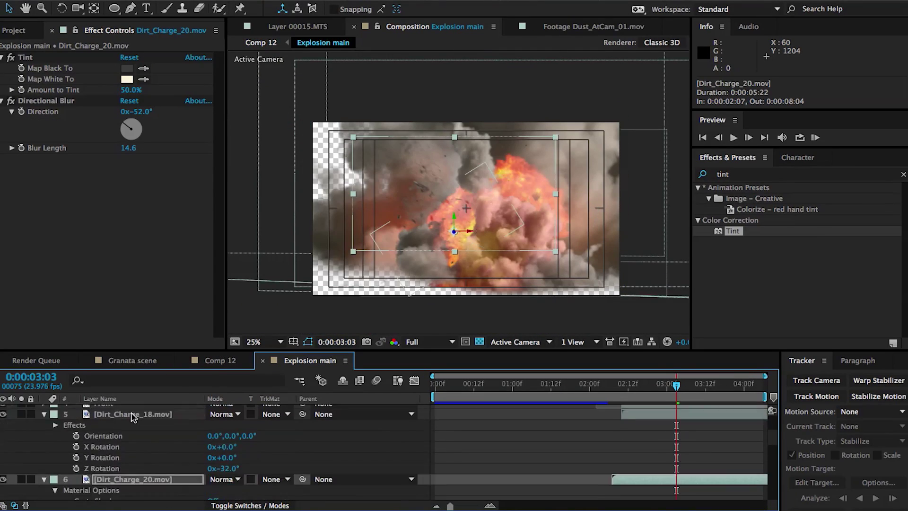
left_click(134, 414)
key("a")
key("a")
left_click(212, 469)
left_click(171, 467)
key("a")
key("a")
- Turn off Accepts Lights for the lower Dirt_Charge_18 layer, number 7
left_click(165, 421)
left_click(156, 432)
key("a")
key("a")
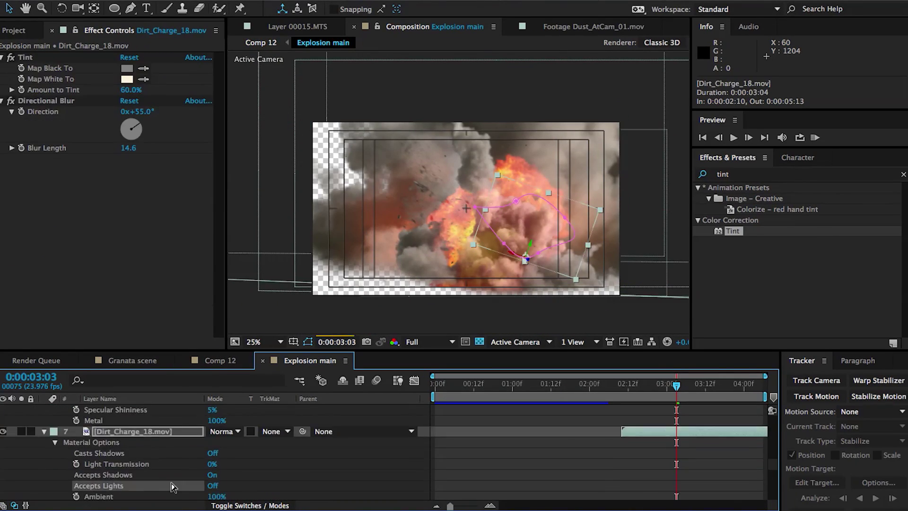
- Turn off Accepts Lights for the following explosion layers down to Fireball_Day_02
scroll(171, 483, "down", 5)
left_click(152, 473)
key("a")
key("a")
left_click(136, 451)
key("a")
key("a")
left_click(141, 485)
key("a")
key("a")
left_click(215, 419)
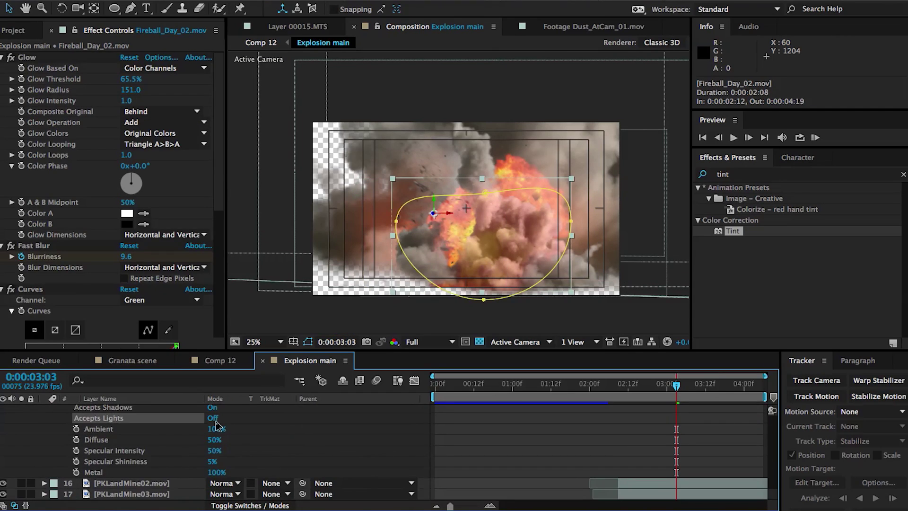
- Turn off Accepts Lights for the PKLandMine02 and PKLandMine03 layers and return to Comp 12
left_click(151, 483)
key("a")
key("a")
scroll(151, 483, "down", 5)
left_click(213, 418)
left_click(151, 483)
key("a")
key("a")
scroll(152, 481, "down", 5)
left_click(220, 361)
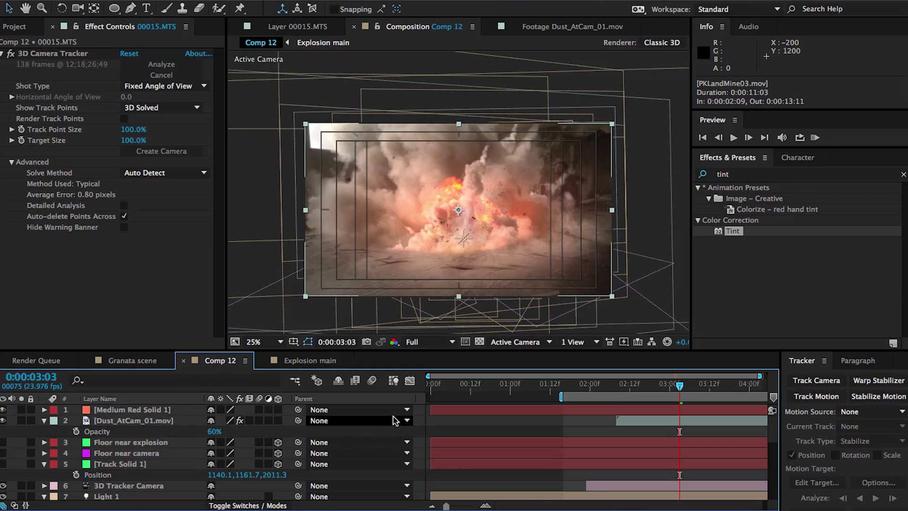
- Create a 1920 by 1080 px solid named OF in Comp 12
right_click(423, 439)
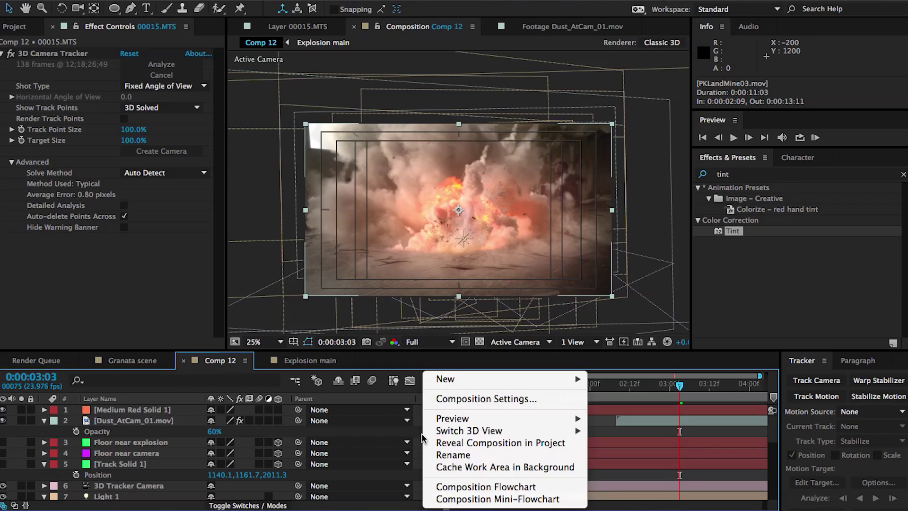
mouse_move(495, 386)
left_click(612, 411)
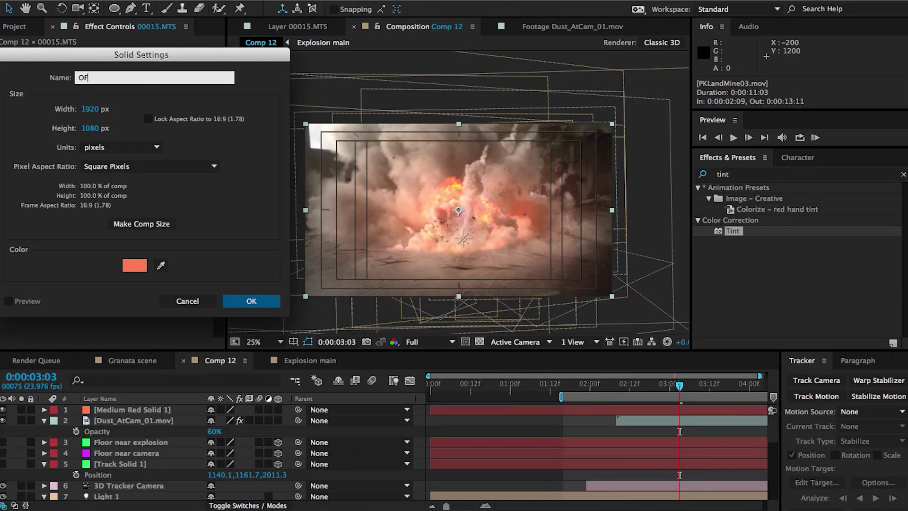
left_click(260, 309)
- Apply the Optical Flares effect to the OF solid
right_click(214, 410)
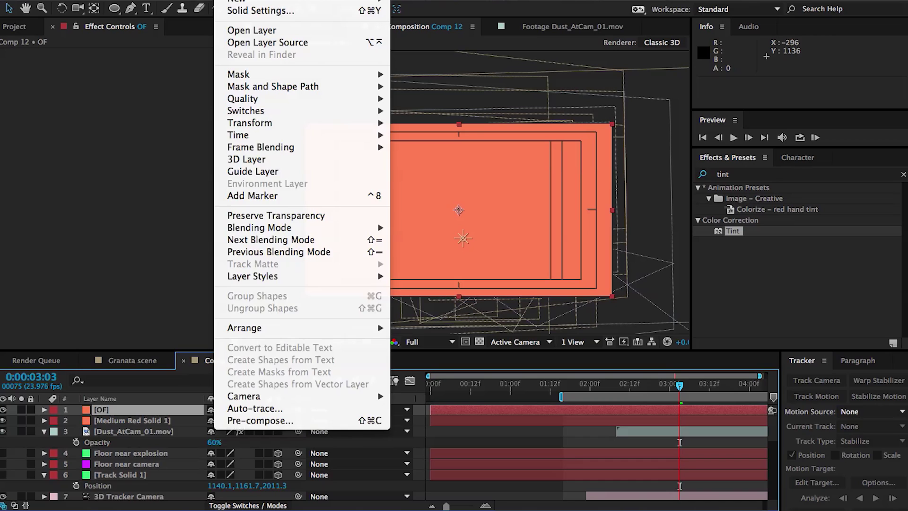
mouse_move(379, 377)
left_click(438, 398)
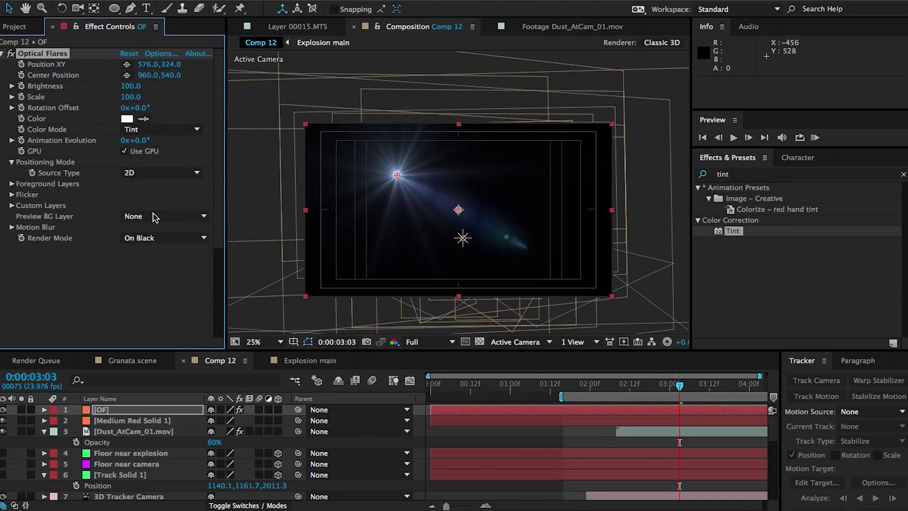
- Set the flare's source type to Track Lights and turn off Use Light Intensity, Use Scale From Intensity and Use Light Color
left_click(152, 173)
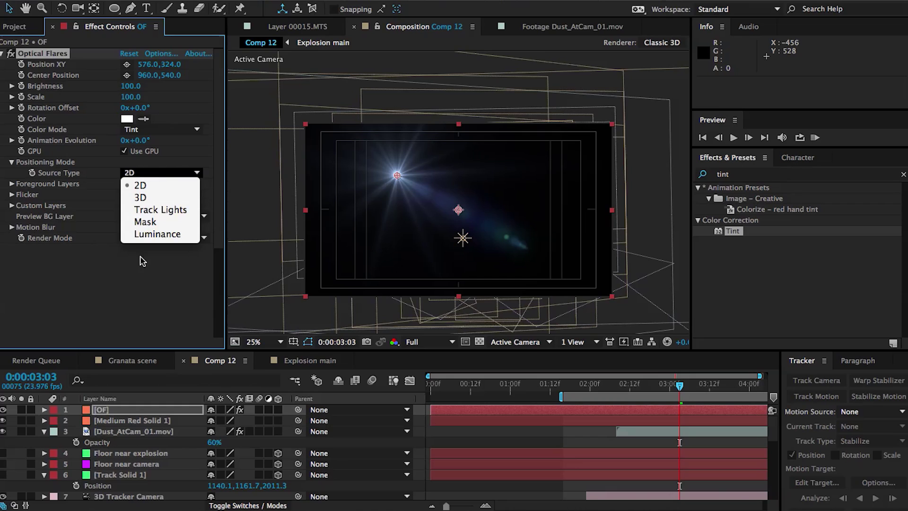
left_click(144, 212)
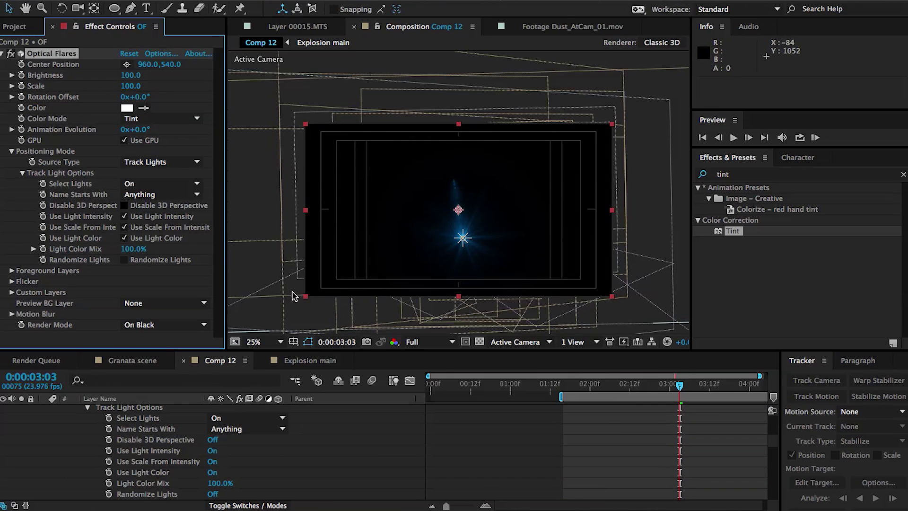
left_click(125, 228)
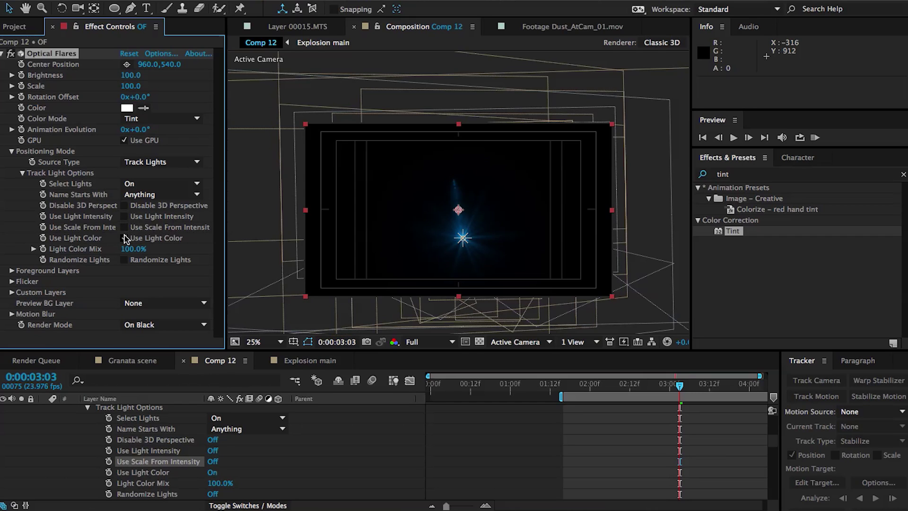
left_click(125, 238)
- Clear the default flare in the Optical Flares options and add a red Multi Iris spot and a Ring object
left_click(160, 53)
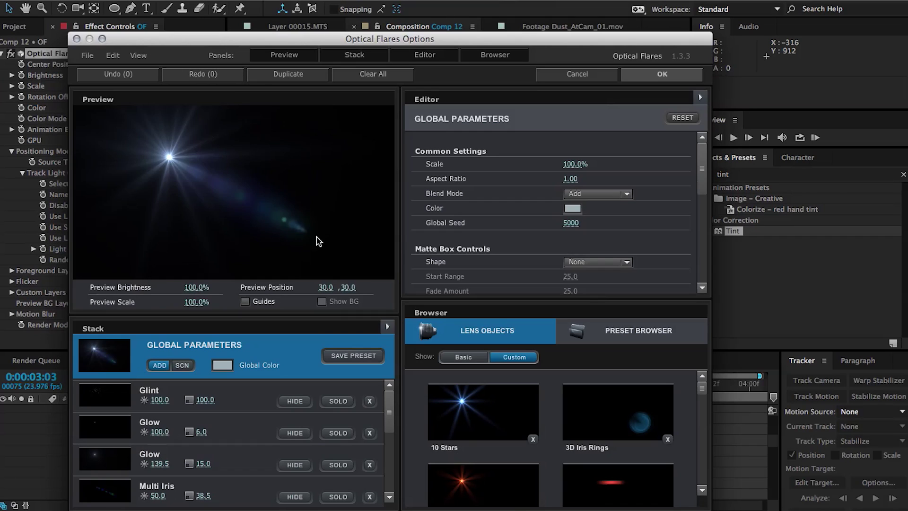
left_click(364, 75)
scroll(556, 412, "down", 5)
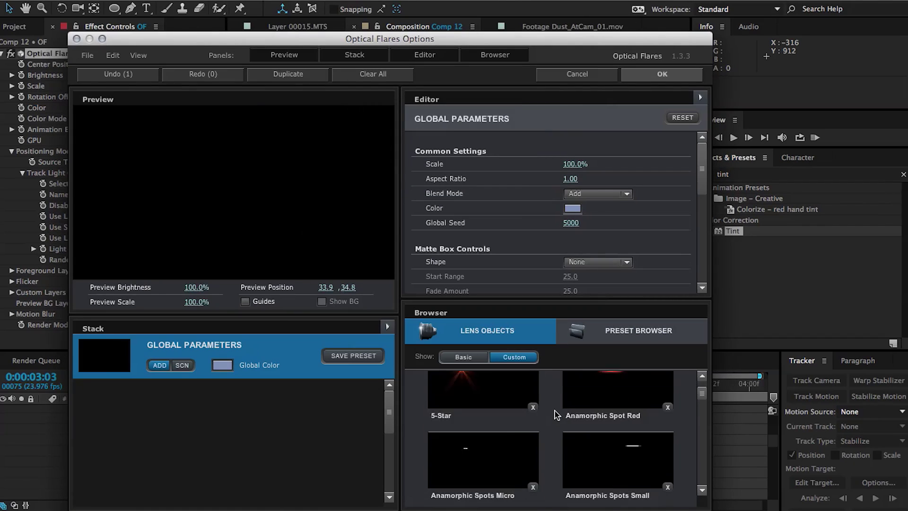
scroll(557, 413, "up", 3)
left_click(587, 428)
scroll(543, 431, "down", 5)
scroll(543, 436, "down", 4)
left_click(567, 440)
- Add a Hoop object and the Cool Lens Orbs to the flare stack
scroll(543, 447, "down", 12)
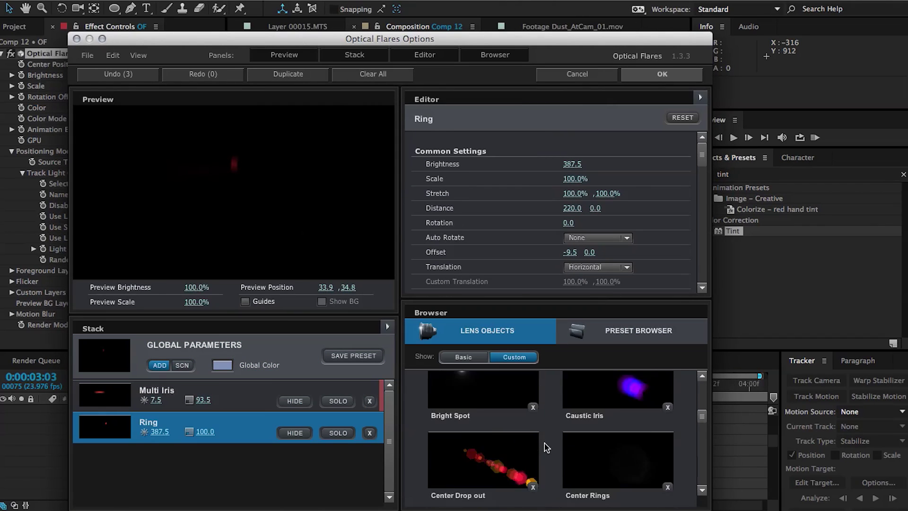
left_click(530, 455)
scroll(544, 447, "down", 2)
left_click(507, 447)
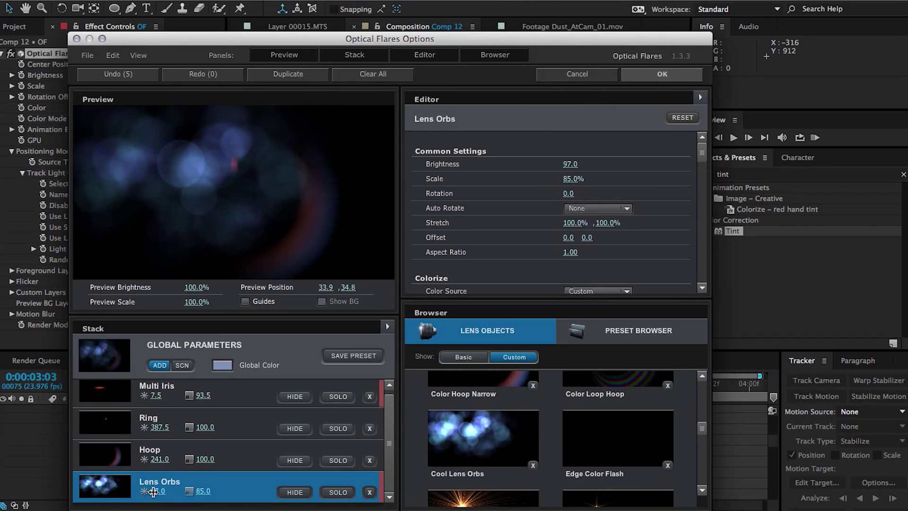
- Add three custom objects to the flare stack: an Iris at 1000% scale, the Large Soft Multi Iris and an Iris at 858% scale
scroll(520, 469, "down", 2)
scroll(536, 489, "down", 3)
left_click(544, 466)
scroll(564, 443, "down", 4)
left_click(475, 394)
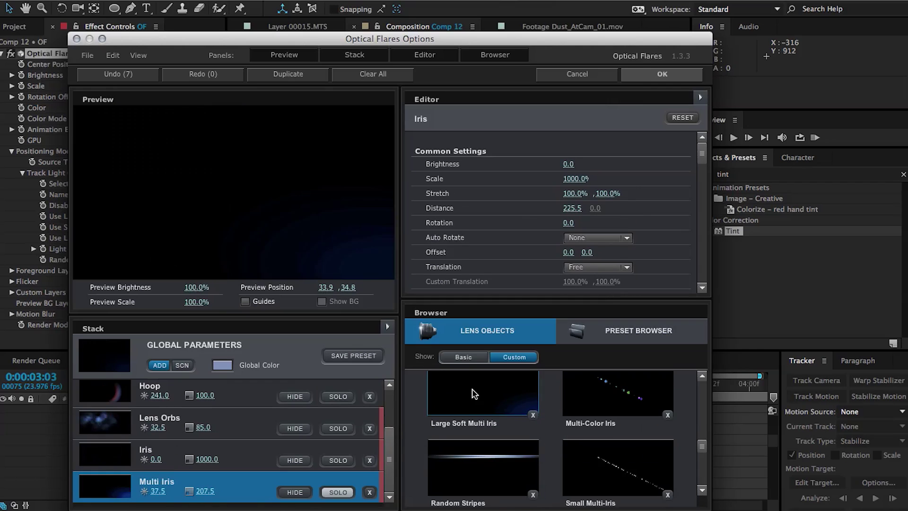
left_click_drag(271, 161, 267, 201)
scroll(559, 449, "down", 4)
left_click(566, 450)
- Add a basic Iris object to the flare stack and lower its brightness to 17.5
scroll(556, 449, "down", 5)
scroll(555, 449, "down", 3)
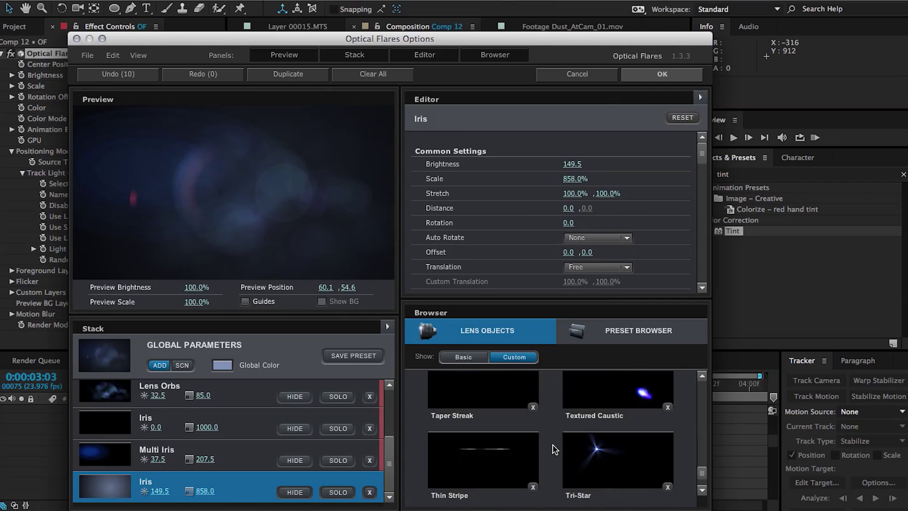
left_click(464, 357)
left_click(482, 392)
left_click_drag(160, 491, 44, 485)
left_click_drag(154, 215, 195, 183)
- Add a basic Lens Orbs object to the flare stack with brightness 11 and a 29% scale
scroll(494, 420, "down", 5)
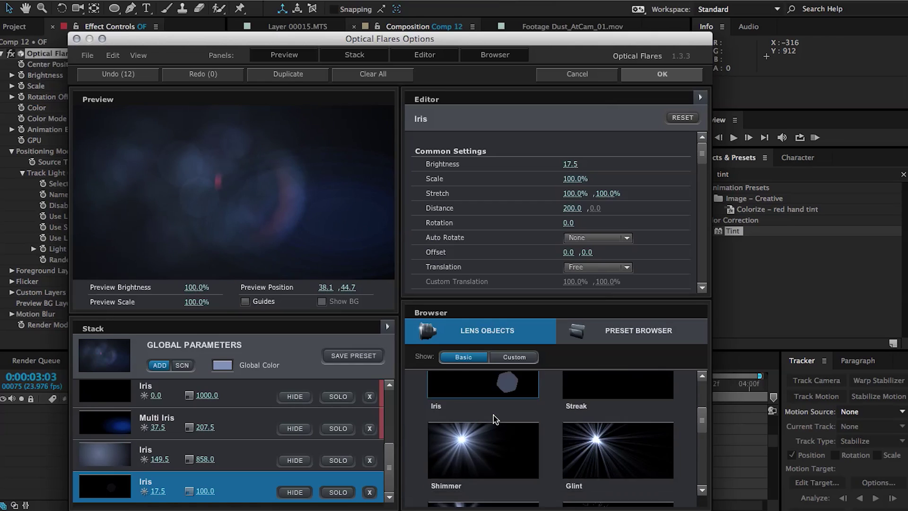
left_click(595, 475)
left_click_drag(204, 492, 92, 494)
left_click_drag(208, 173, 252, 184)
scroll(483, 411, "up", 8)
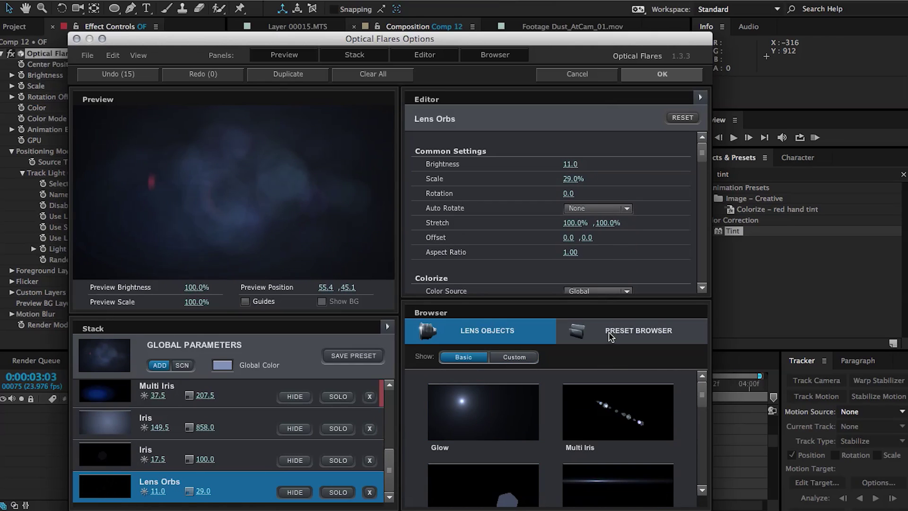
left_click_drag(172, 188, 287, 231)
left_click(482, 410)
left_click_drag(159, 491, 145, 487)
left_click(370, 492)
- Change the flare's global color to orange FF9D67
left_click(263, 398)
left_click_drag(287, 230, 272, 221)
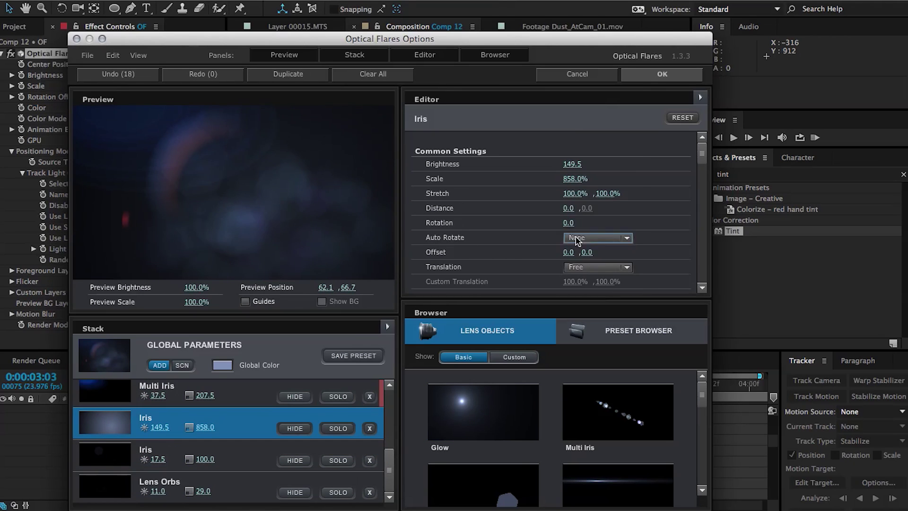
scroll(576, 242, "down", 3)
scroll(575, 242, "up", 3)
left_click(223, 365)
left_click(508, 232)
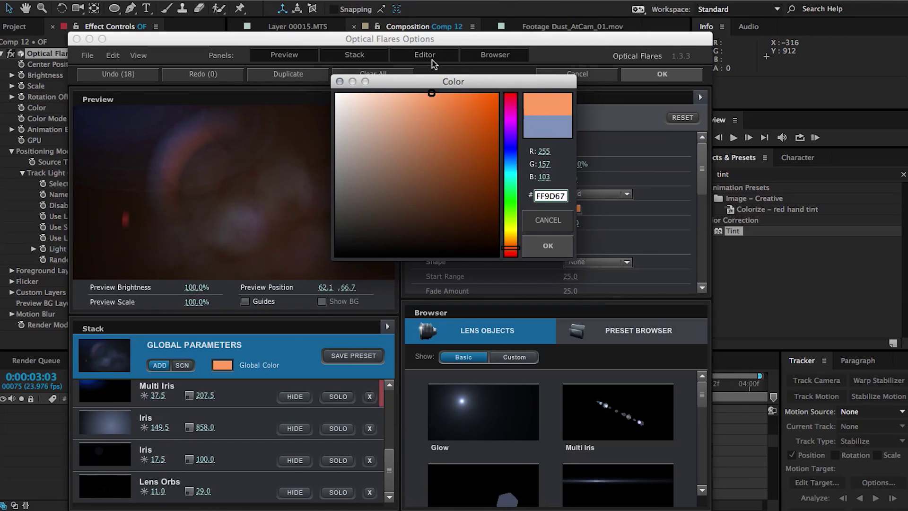
left_click(547, 245)
- Set the flare's lens texture image to Dirty, lower the texture brightness and apply the Optical Flares options
scroll(573, 258, "down", 3)
left_click(572, 258)
left_click(584, 305)
scroll(566, 255, "down", 3)
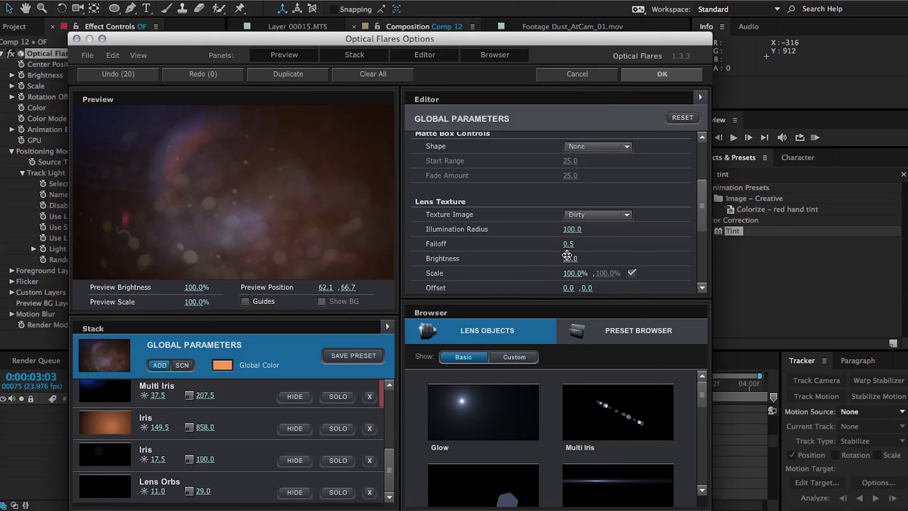
left_click_drag(567, 257, 523, 249)
left_click(650, 78)
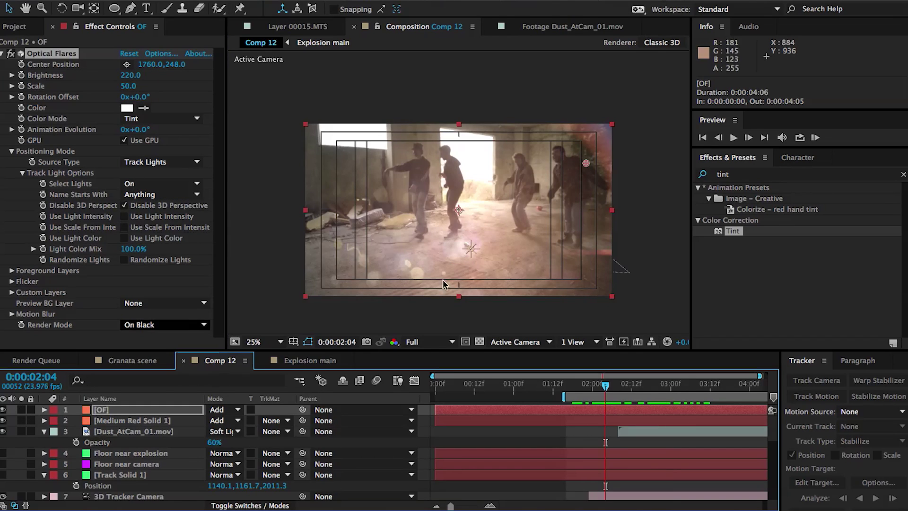
- Keyframe the flare's brightness at 220 at 0:00:02:13 and add another brightness keyframe three frames earlier
left_click_drag(608, 389, 638, 389)
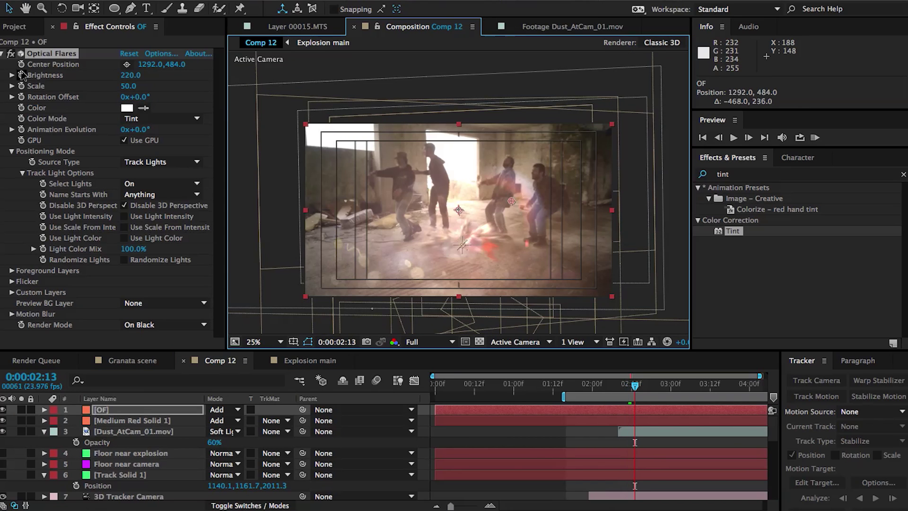
left_click(21, 74)
key("Page_Up")
key("Page_Up")
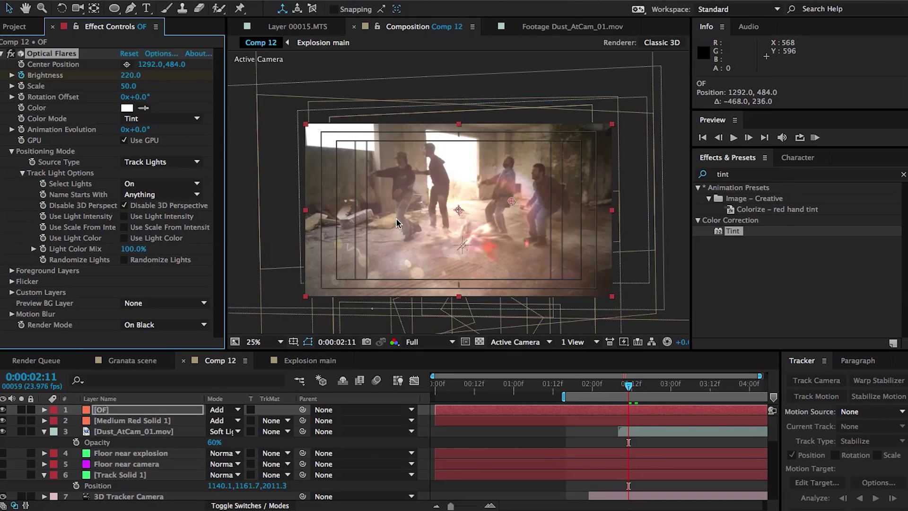
key("Page_Up")
key("Return")
- Add a flare brightness keyframe of 200 at 0:00:02:17 and reveal the OF layer's keyframes
key("Page_Down")
key("Page_Down")
key("Page_Down")
key("Page_Down")
key("Page_Down")
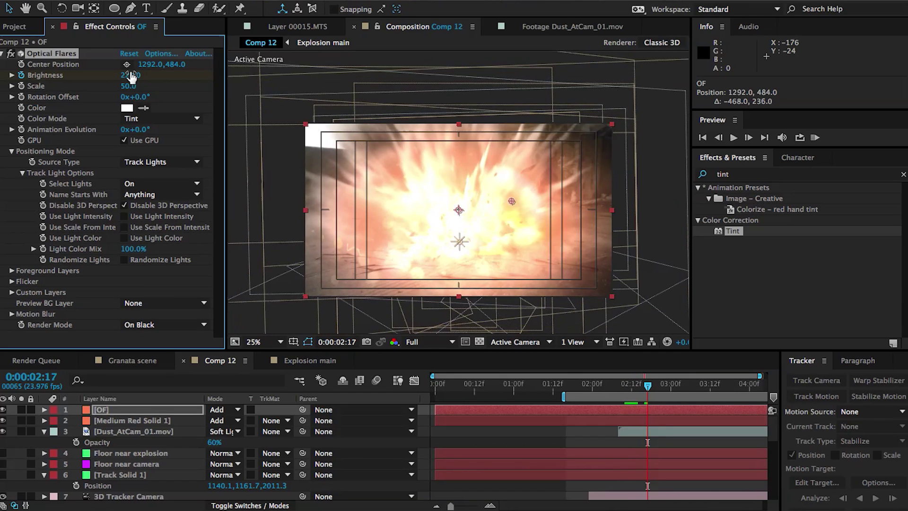
left_click(132, 75)
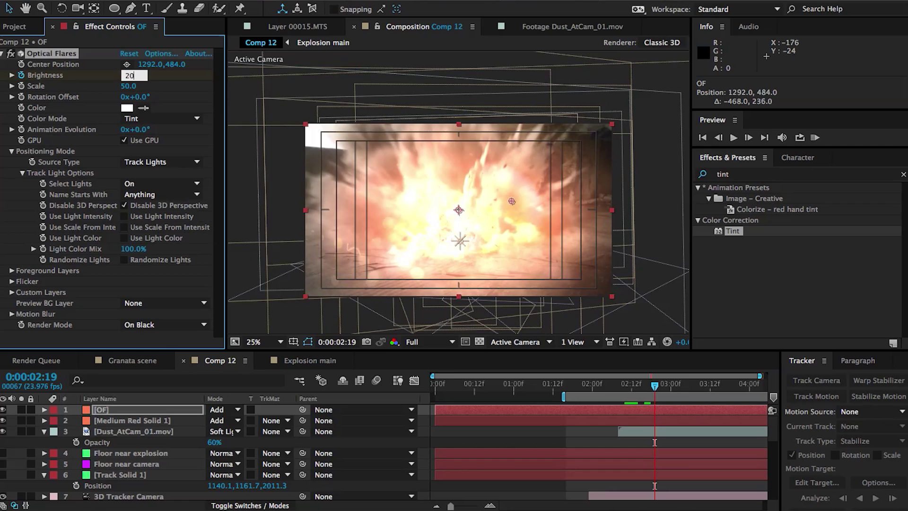
key("u")
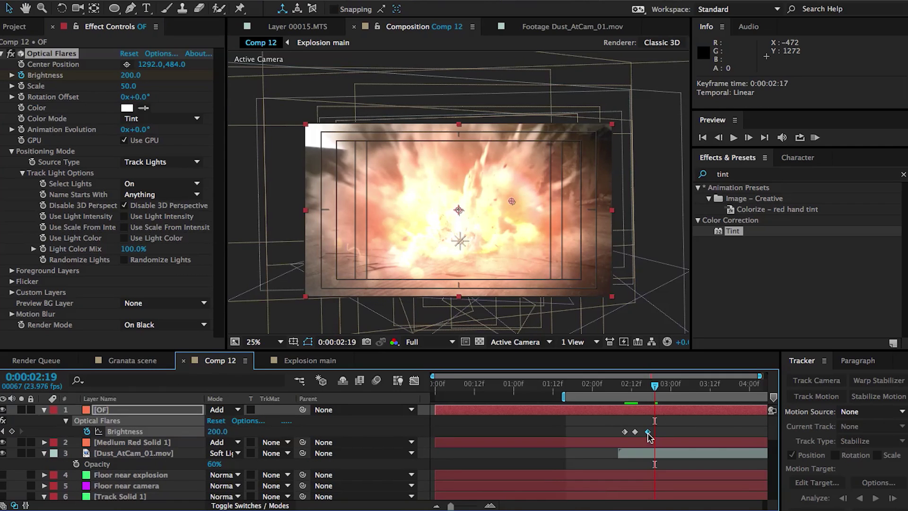
- Add a flare brightness keyframe of 100 after the blast and place it at 0:00:03:04
left_click(664, 387)
left_click(674, 387)
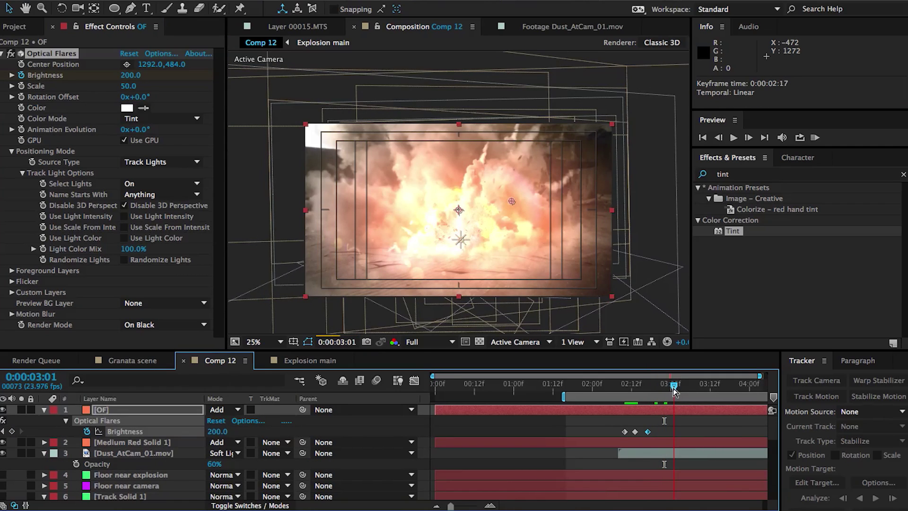
left_click(128, 76)
key("Return")
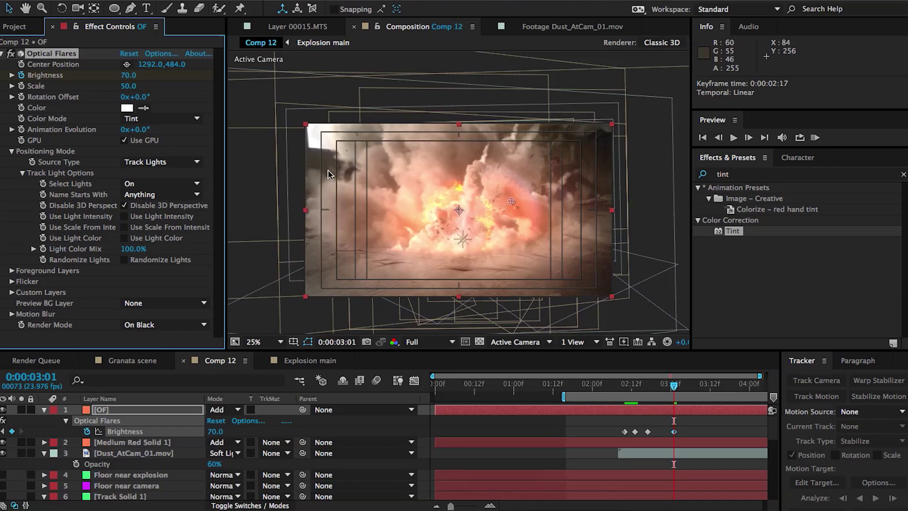
key("Return")
left_click_drag(674, 431, 684, 432)
- Give the flare a smooth flicker by setting its speed to 10 and raising its amount
left_click_drag(647, 386, 740, 388)
left_click(12, 282)
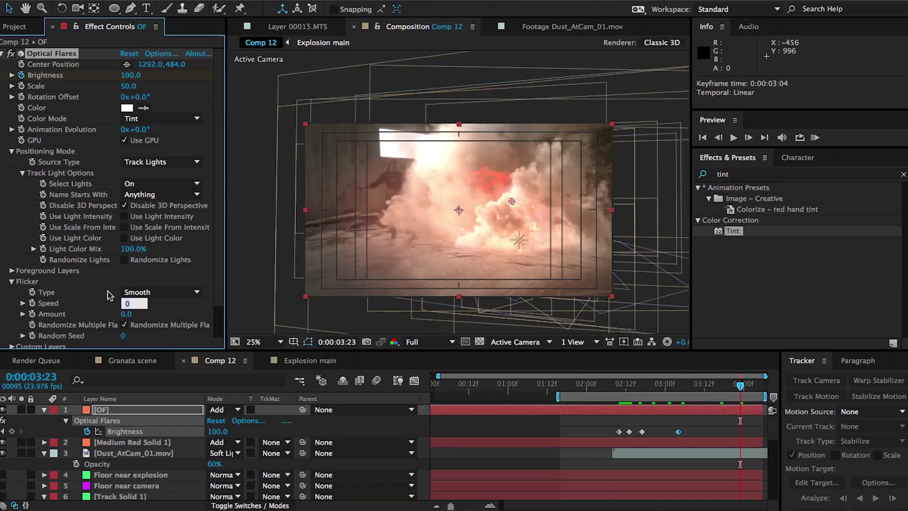
left_click(126, 313)
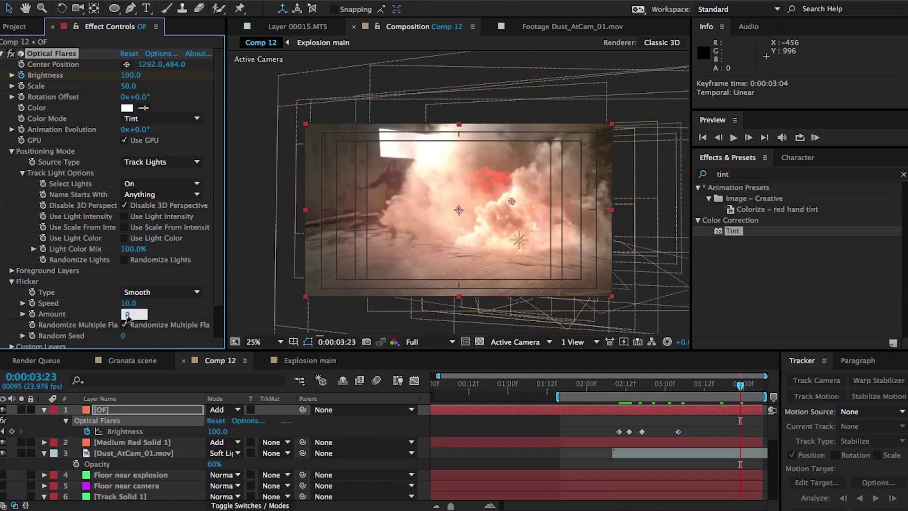
left_click(561, 388)
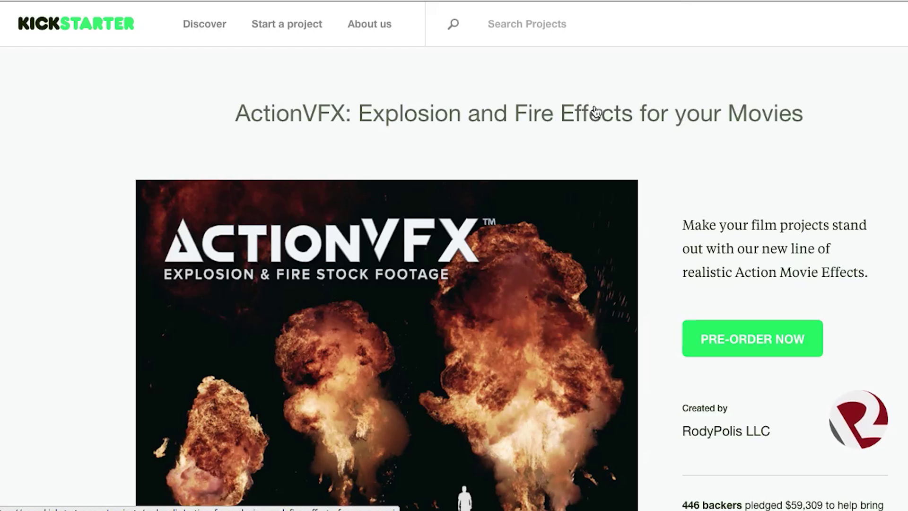
scroll(438, 177, "down", 5)
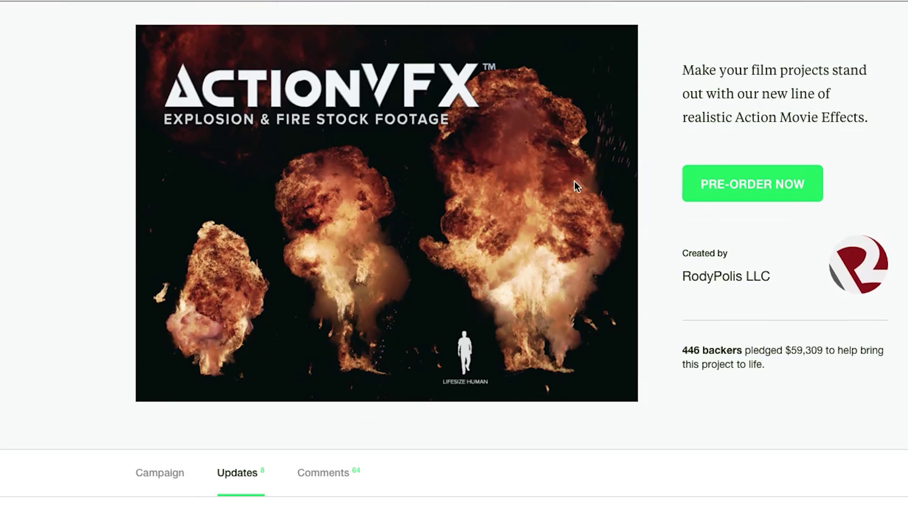